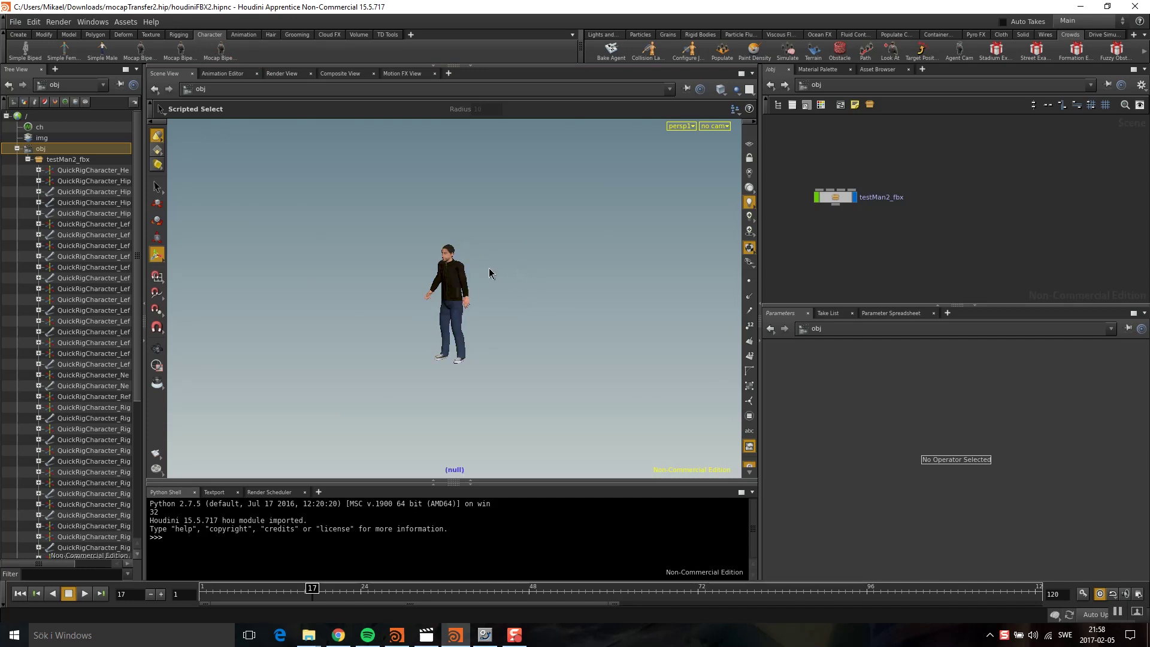
# Play the imported character's walk animation from frame 1 to check its motion
pyautogui.press('Escape')
pyautogui.keyDown('alt'); pyautogui.moveTo(505, 256); pyautogui.dragTo(509, 280); pyautogui.keyUp('alt')
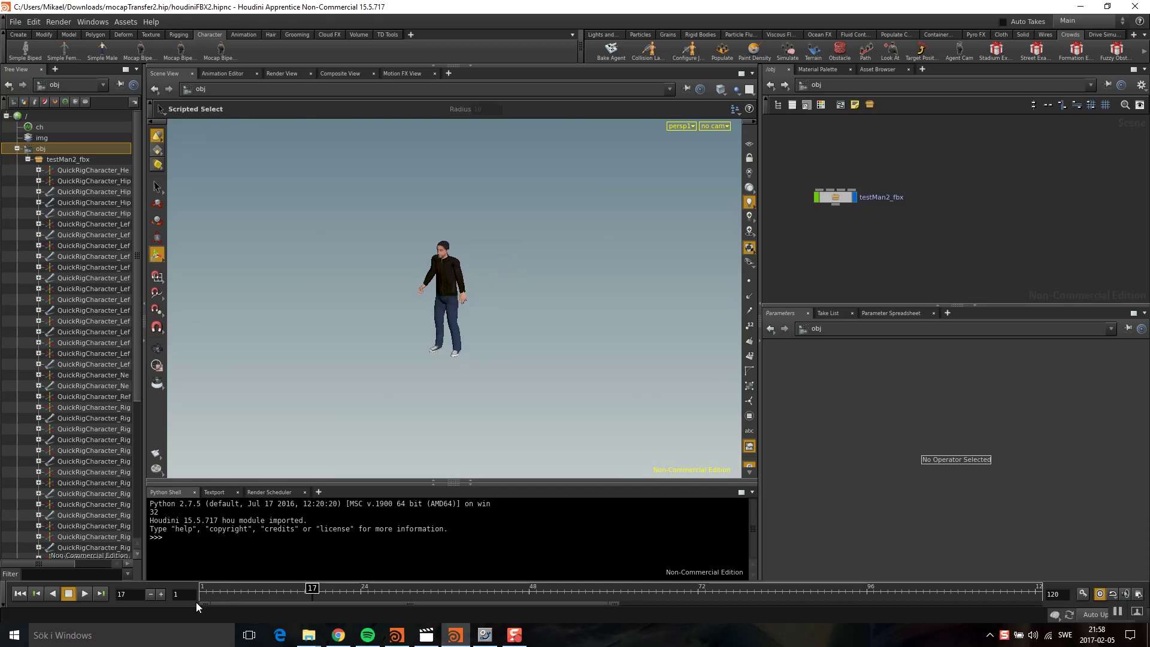
pyautogui.click(203, 590)
pyautogui.click(84, 593)
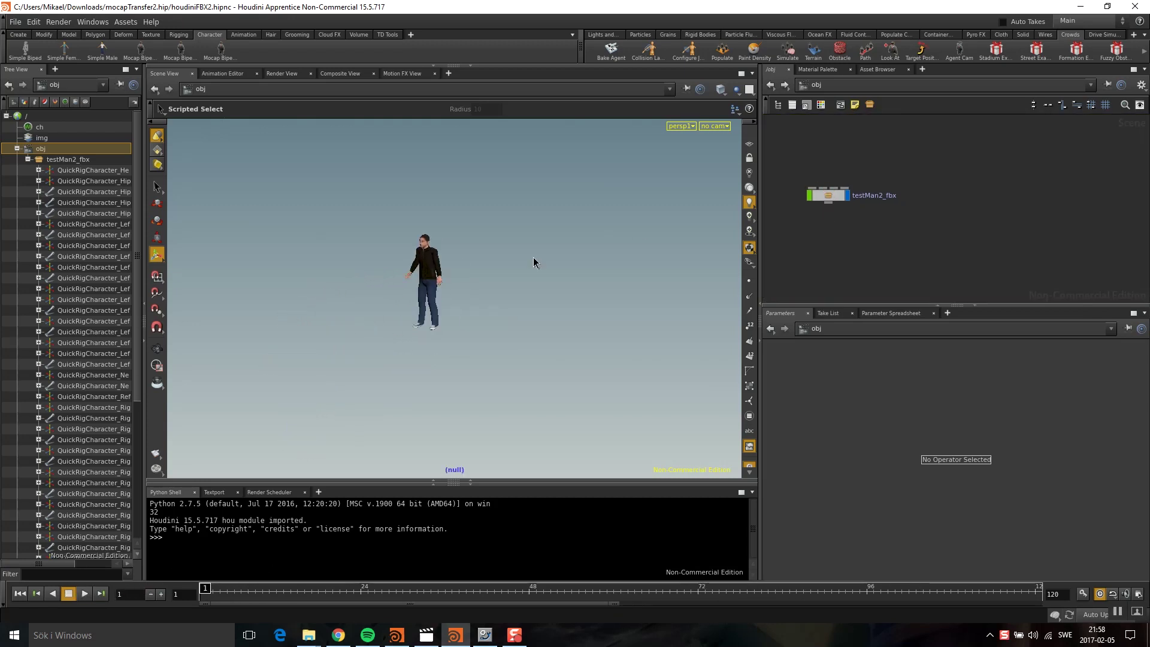
# Bake testMan2_fbx as a crowd agent named crowdMan with a clip named walk
pyautogui.click(827, 196)
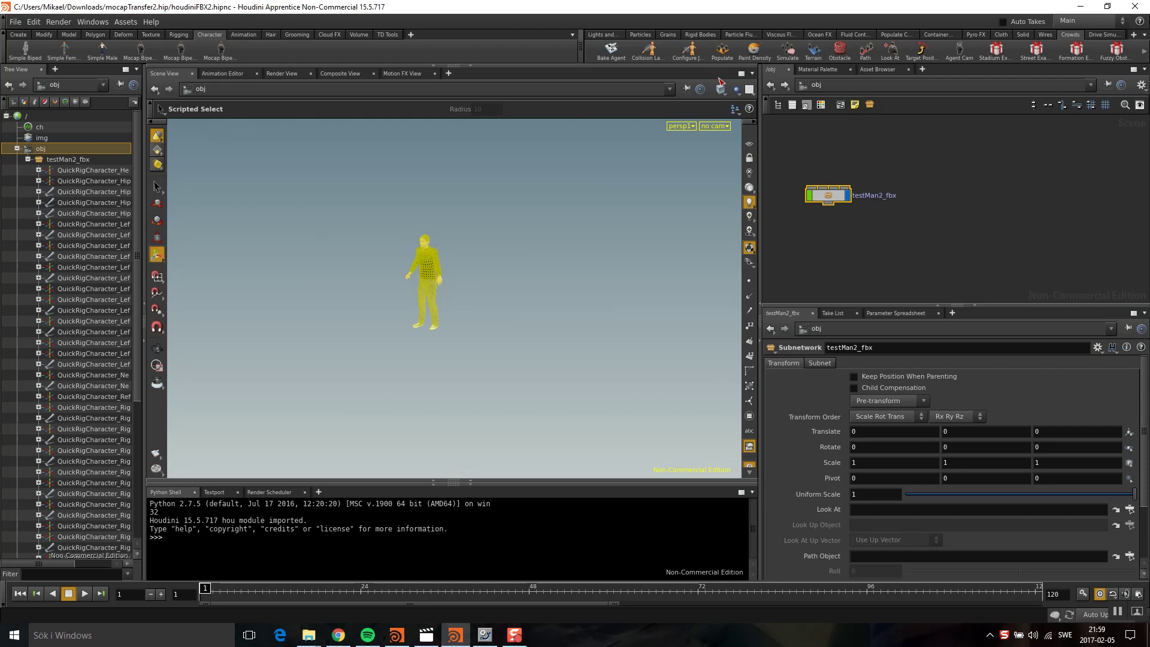
pyautogui.click(613, 49)
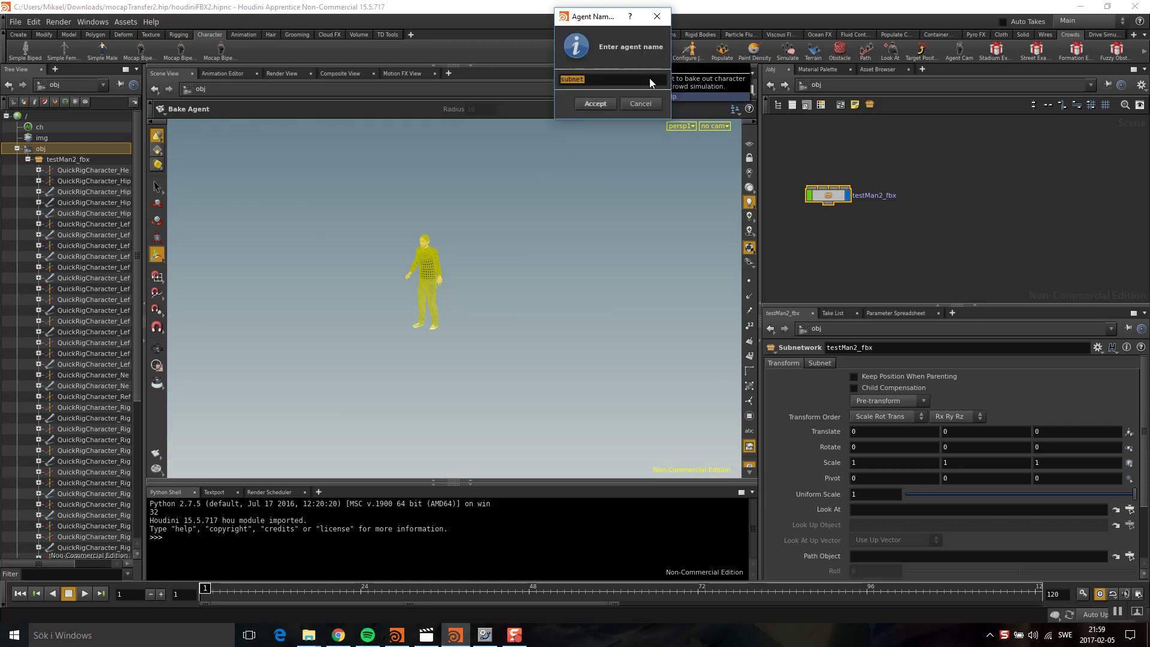
pyautogui.write('crowdMan')
pyautogui.click(594, 103)
pyautogui.write('walk')
pyautogui.click(604, 135)
# Choose the QuickRigCharacter LeftFoot, LeftToeBase, RightFoot and RightToeBase joints for foot locking and finish the agent bake
pyautogui.moveTo(570, 35); pyautogui.dragTo(606, 63)
pyautogui.scroll(-1, 723, 144)
pyautogui.scroll(2, 699, 154)
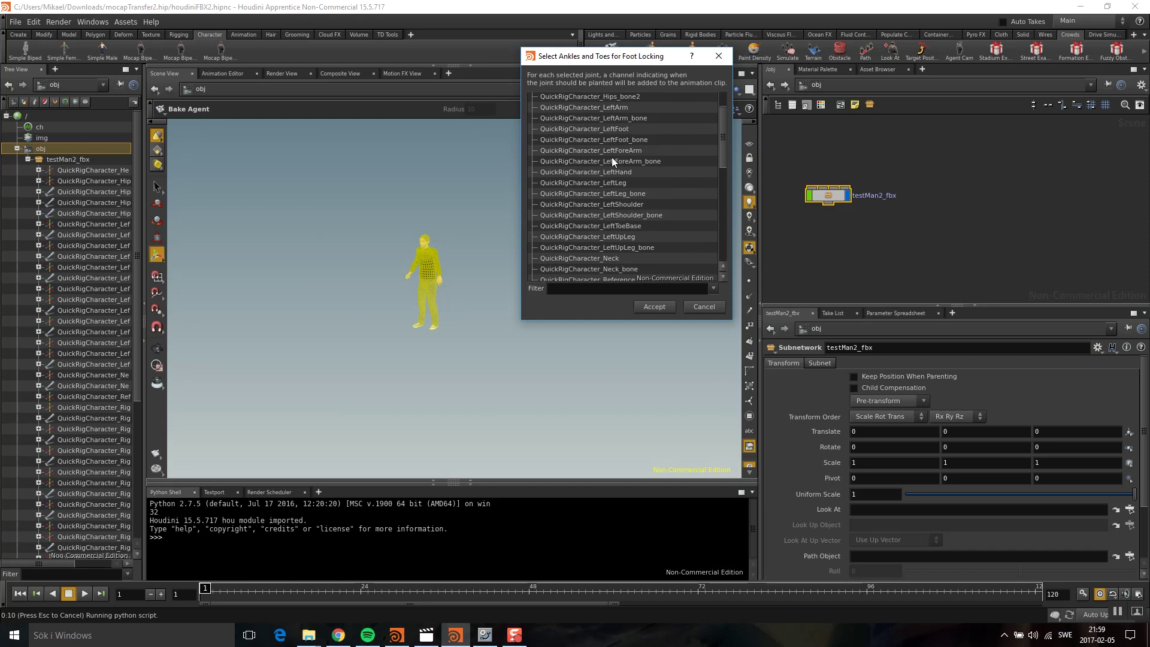
pyautogui.scroll(2, 721, 121)
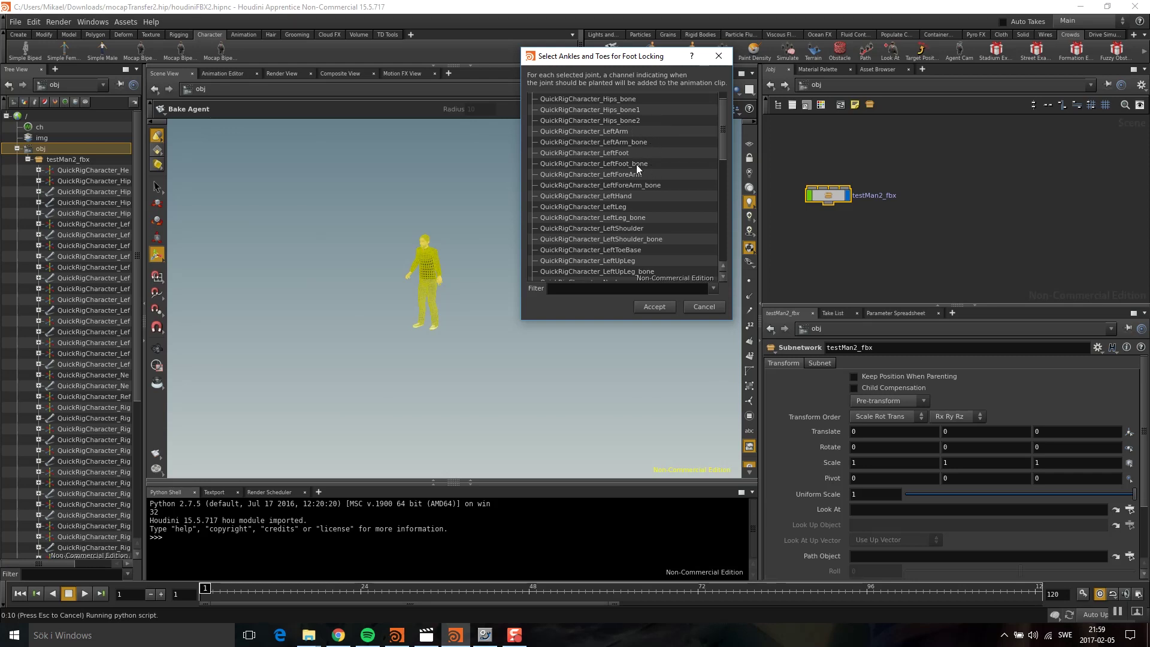
pyautogui.click(613, 152)
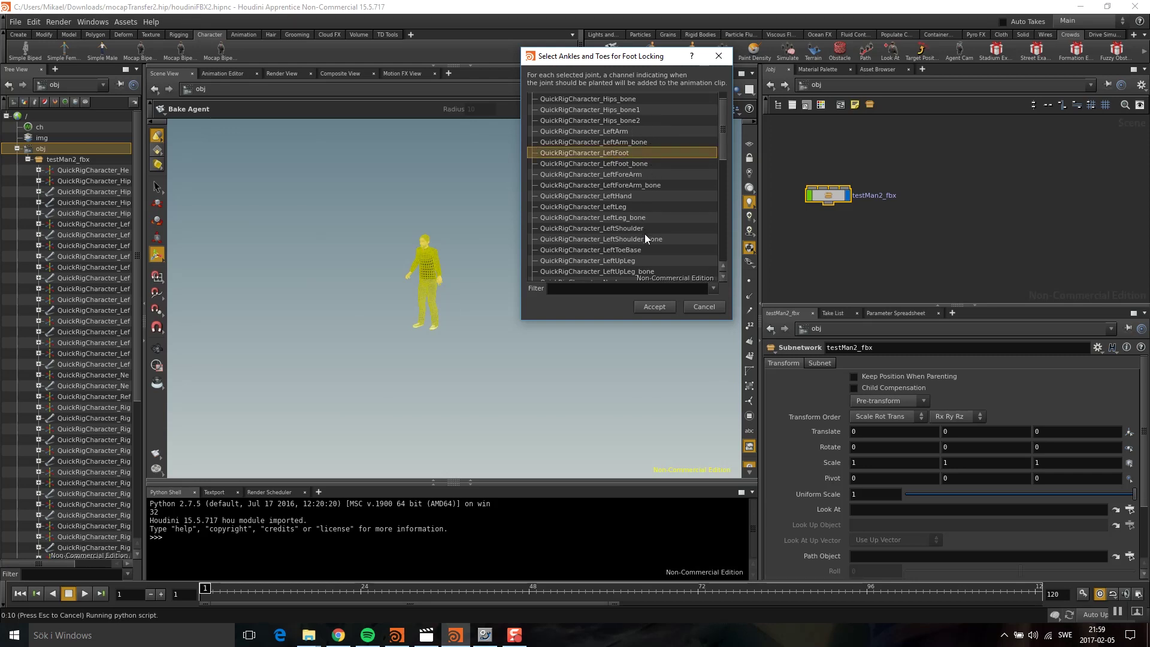
pyautogui.click(636, 249)
pyautogui.moveTo(721, 161); pyautogui.dragTo(724, 216)
pyautogui.click(617, 125)
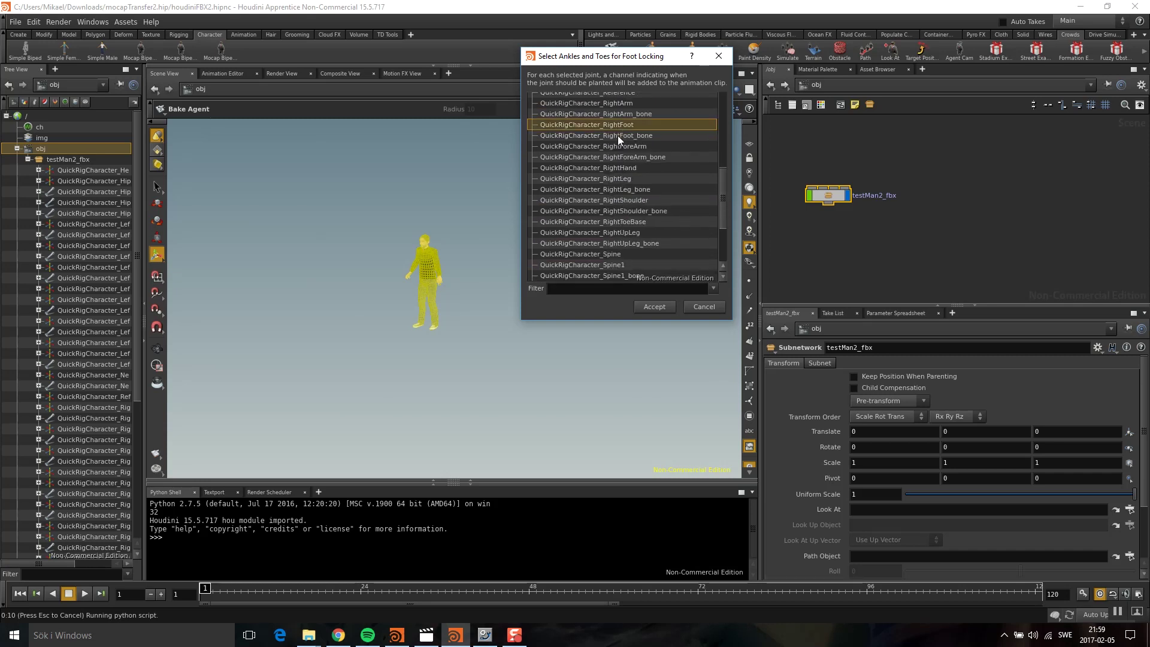
pyautogui.click(627, 225)
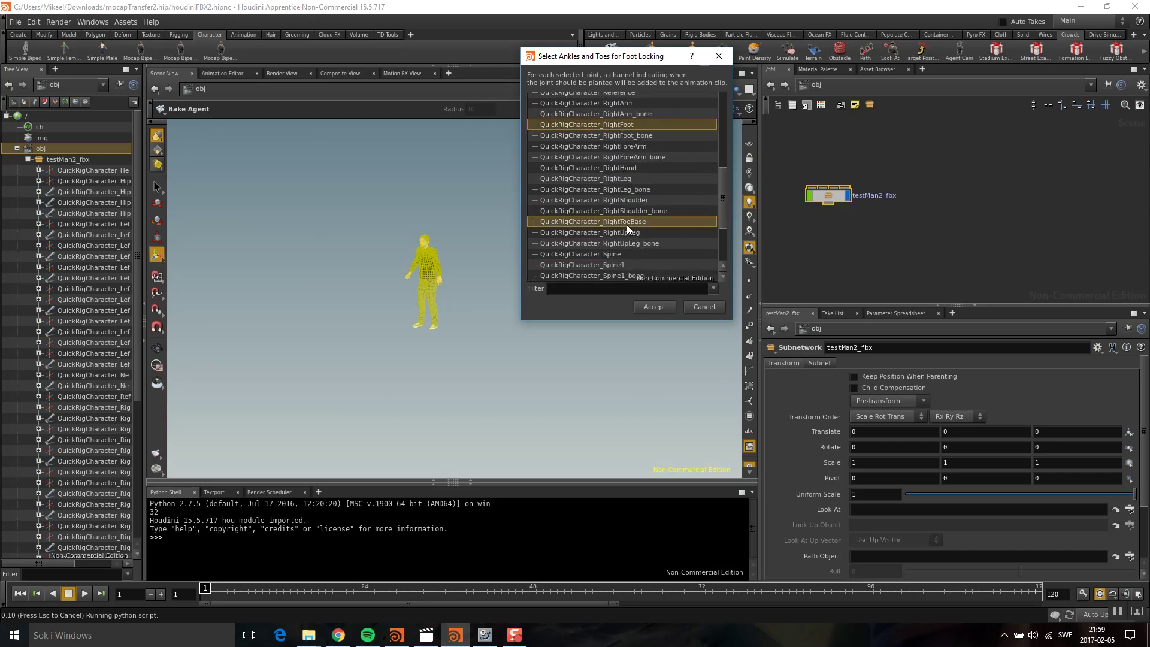
pyautogui.click(659, 304)
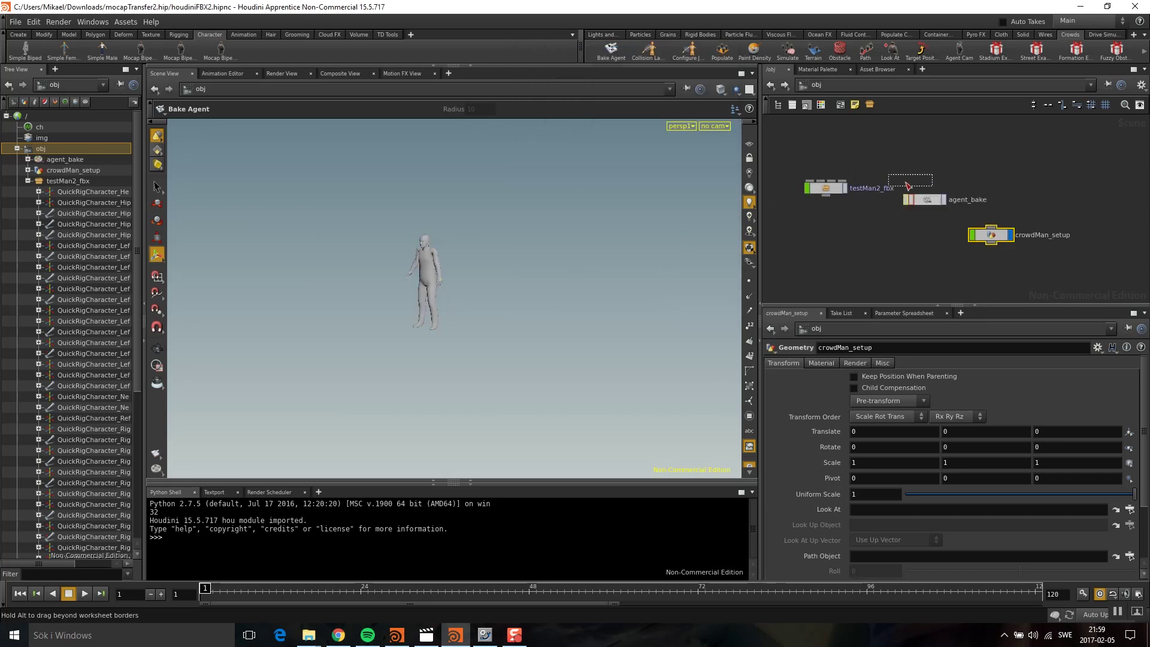
# Arrange the agent_bake and crowdMan_setup nodes around testMan2_fbx and turn off the display of crowdMan_setup
pyautogui.click(976, 189)
pyautogui.moveTo(908, 178); pyautogui.dragTo(888, 147)
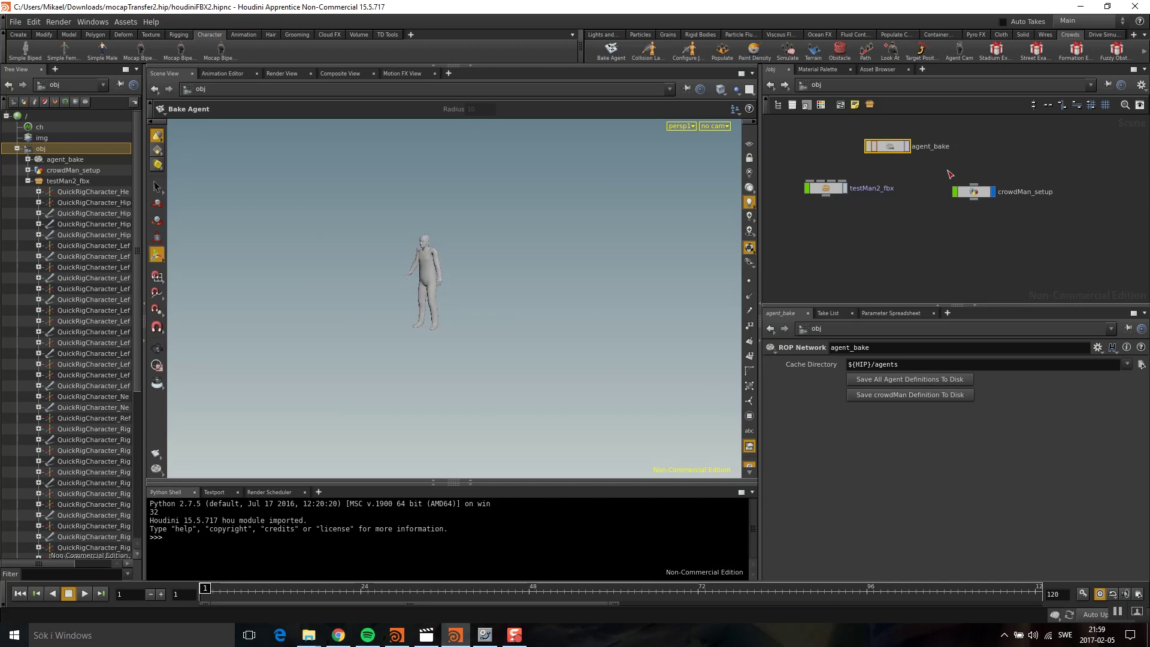
pyautogui.moveTo(988, 196); pyautogui.dragTo(992, 197)
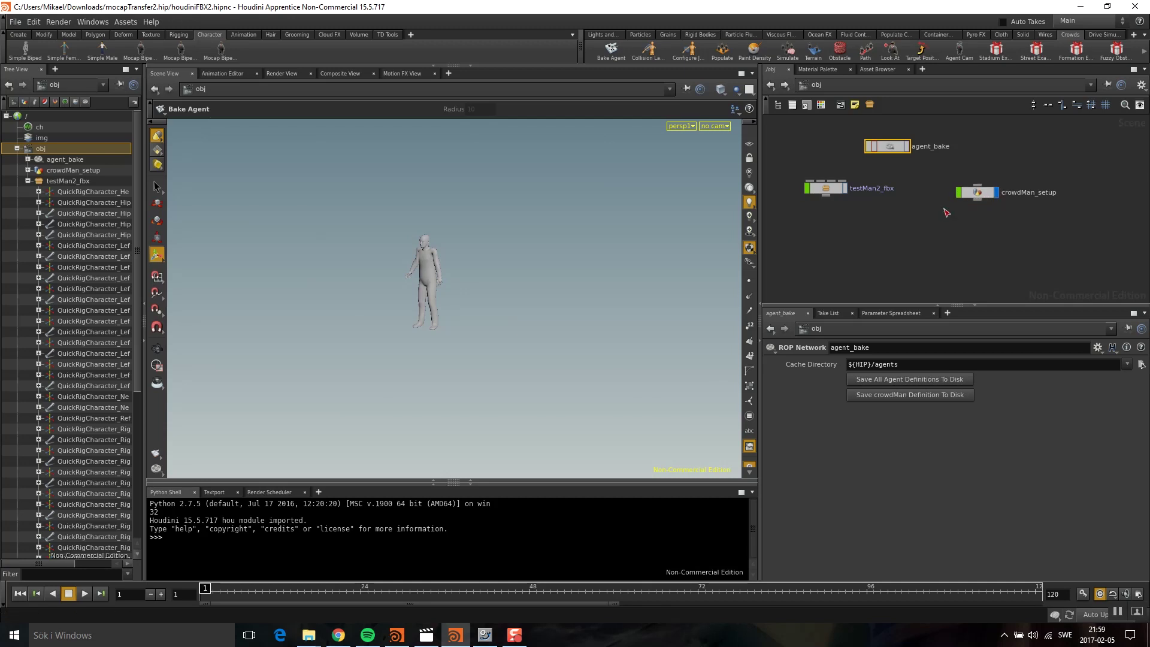
pyautogui.moveTo(983, 195); pyautogui.dragTo(987, 200)
pyautogui.click(1000, 199)
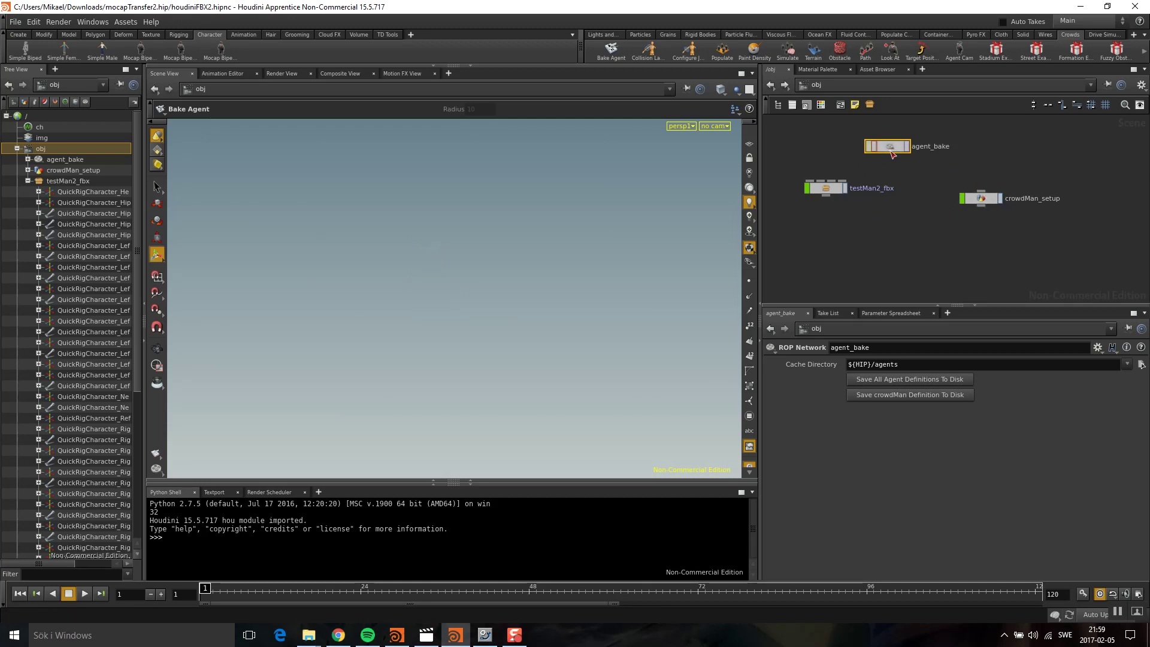
# Examine the clip, locomotion and output settings of the crowdMan_walk node inside agent_bake
pyautogui.doubleClick(891, 147)
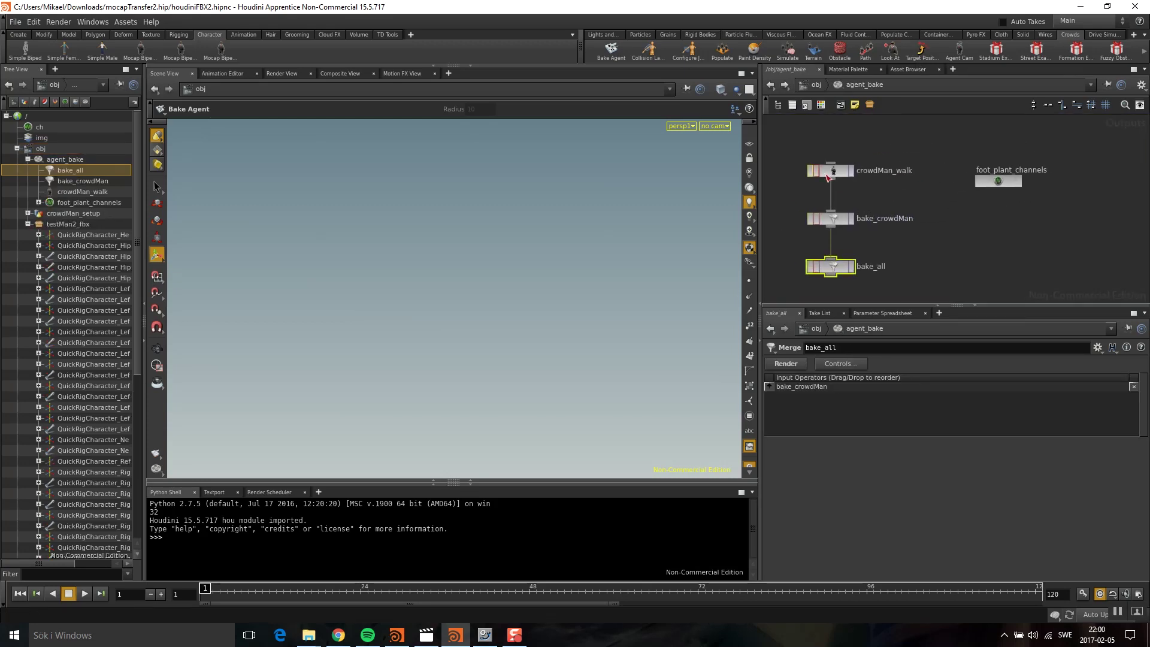
pyautogui.click(830, 174)
pyautogui.scroll(2, 906, 460)
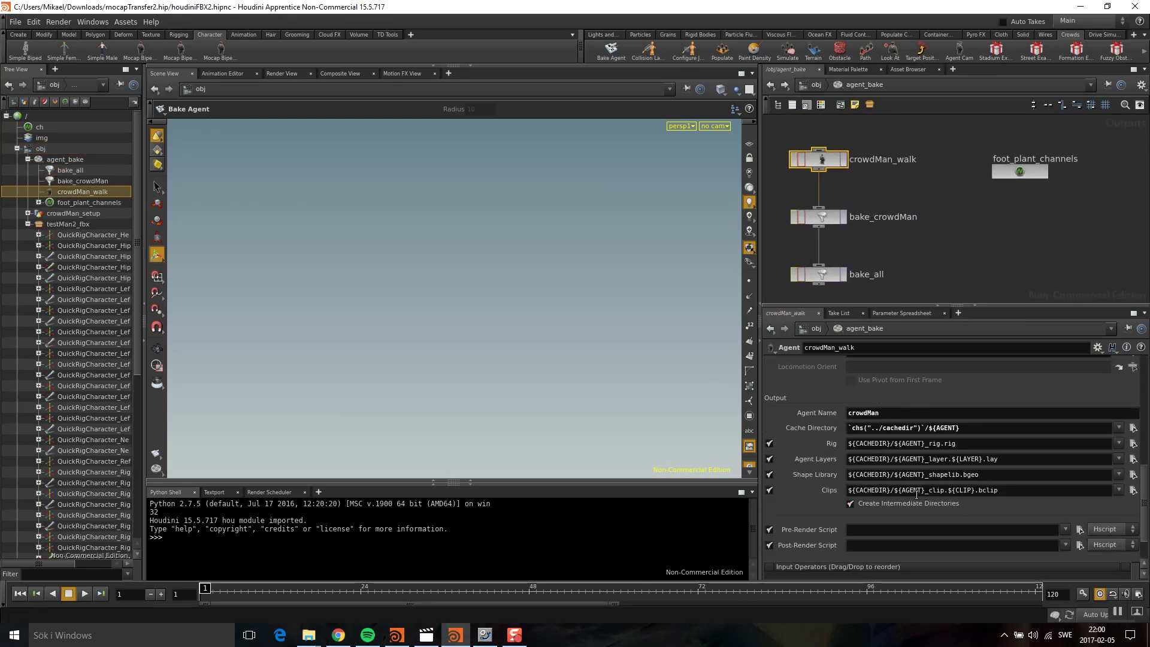
pyautogui.scroll(3, 954, 439)
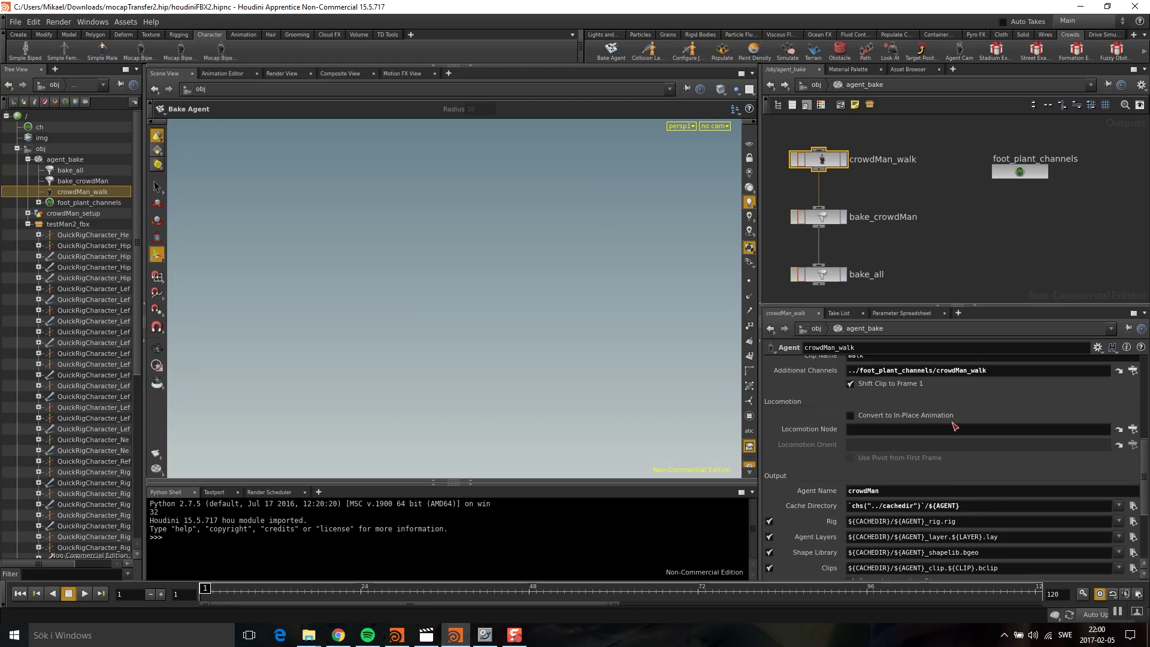
pyautogui.moveTo(915, 178); pyautogui.dragTo(933, 165, button='middle')
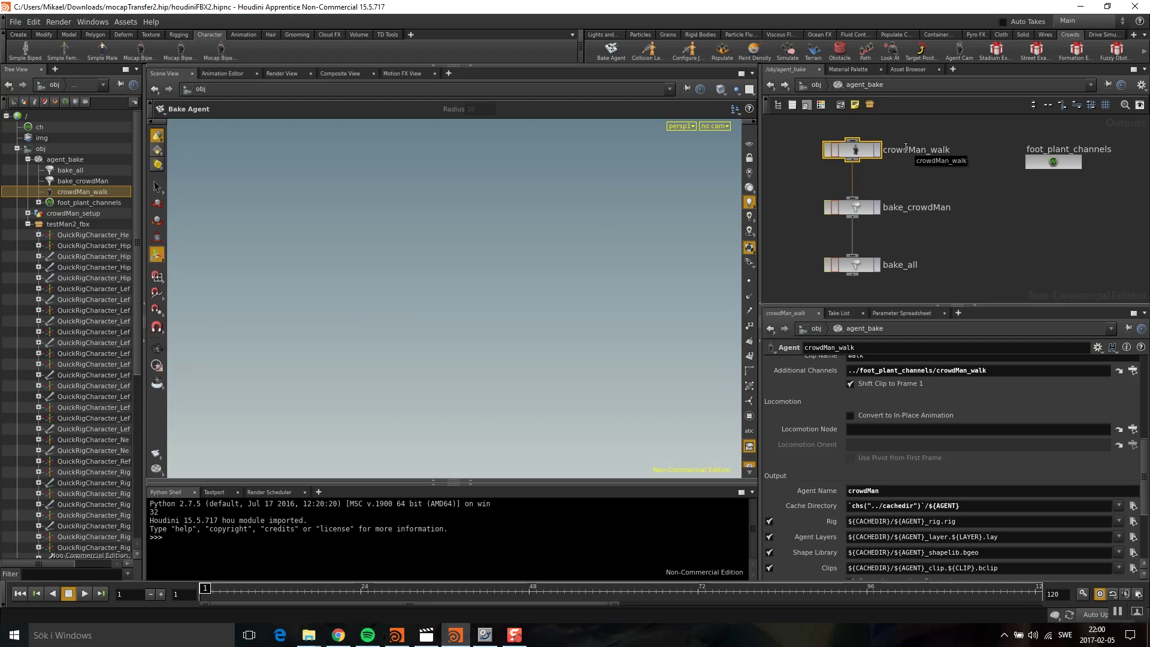
# Return to the object level, display testMan2_fbx and scrub through its walk back to frame 1
pyautogui.click(815, 86)
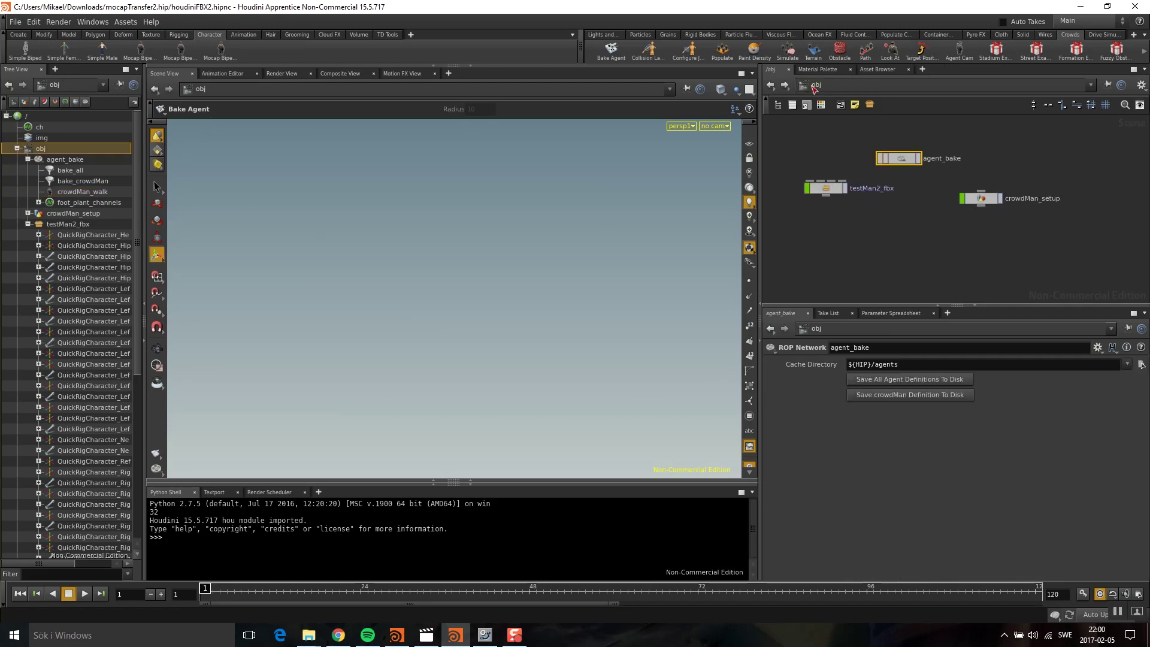
pyautogui.moveTo(303, 590); pyautogui.dragTo(197, 544)
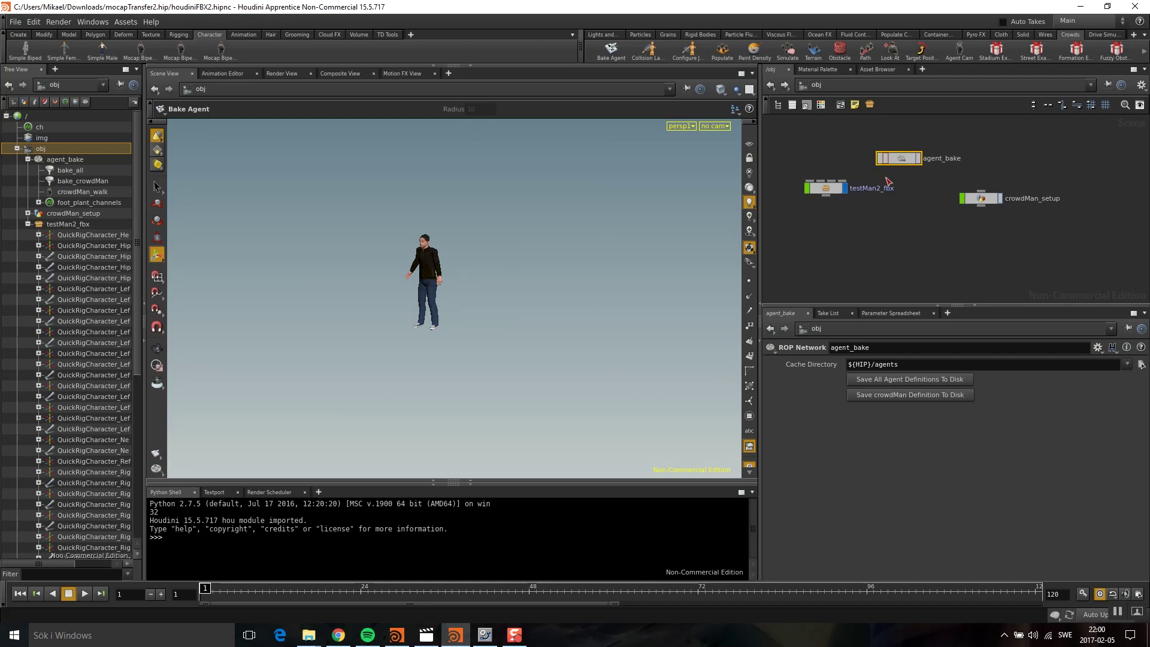
# Inside agent_bake, set the Locomotion Node of crowdMan_walk to testMan2_fbx's QuickRigCharacter_Hips
pyautogui.doubleClick(898, 158)
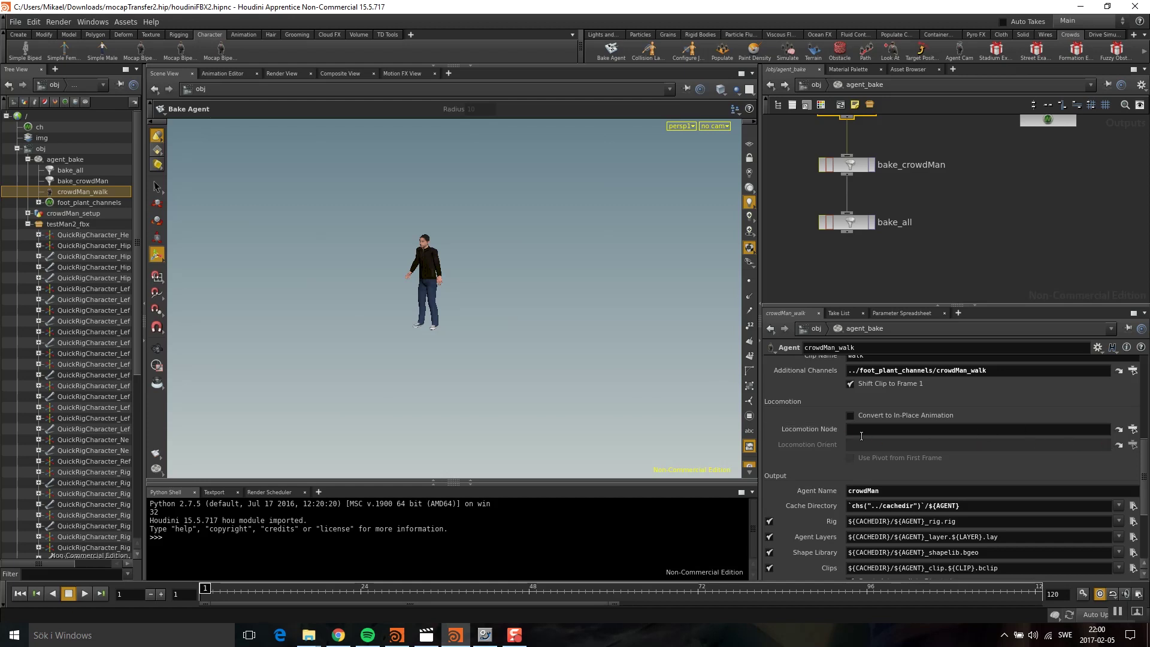
pyautogui.click(1133, 430)
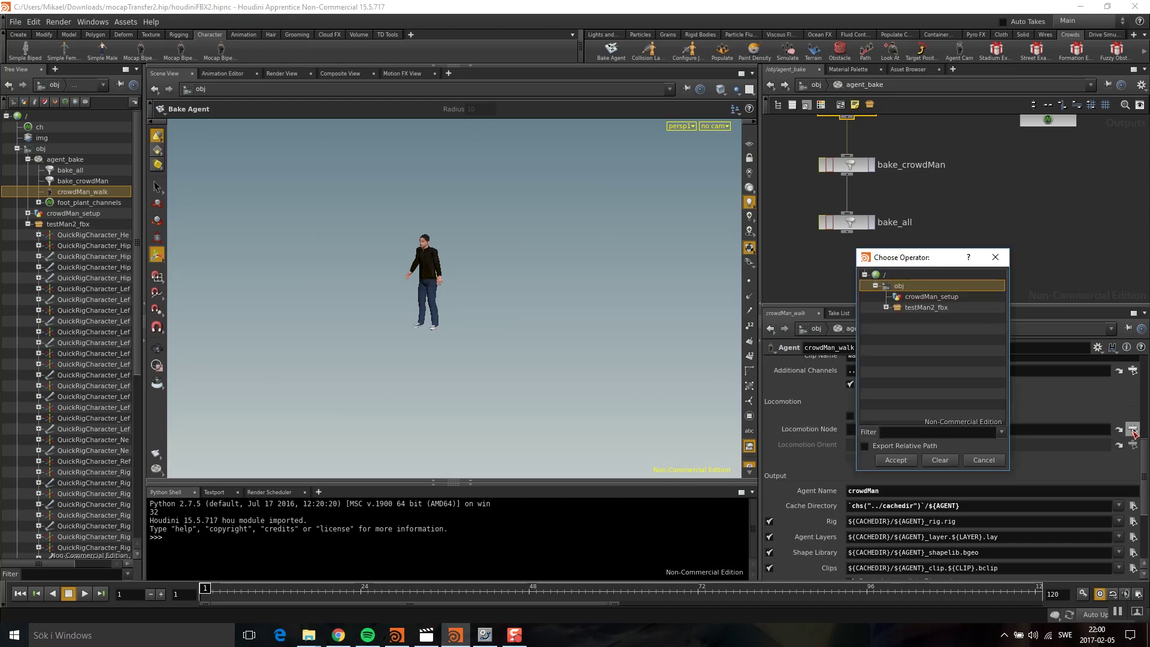
pyautogui.click(887, 308)
pyautogui.click(950, 329)
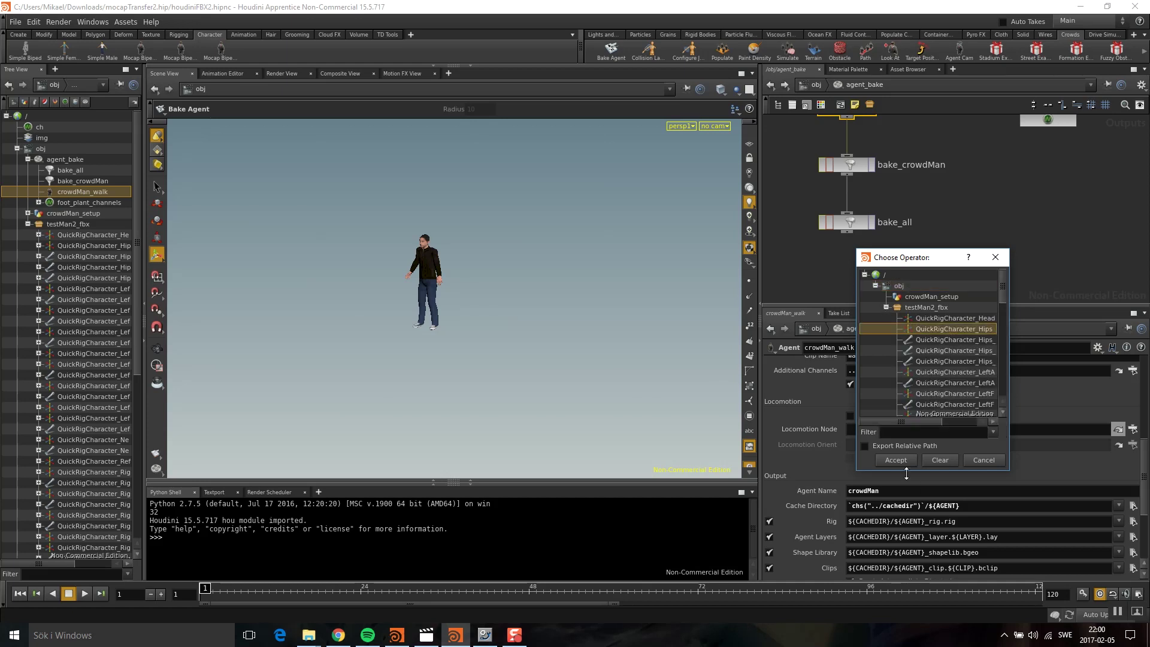
pyautogui.click(893, 459)
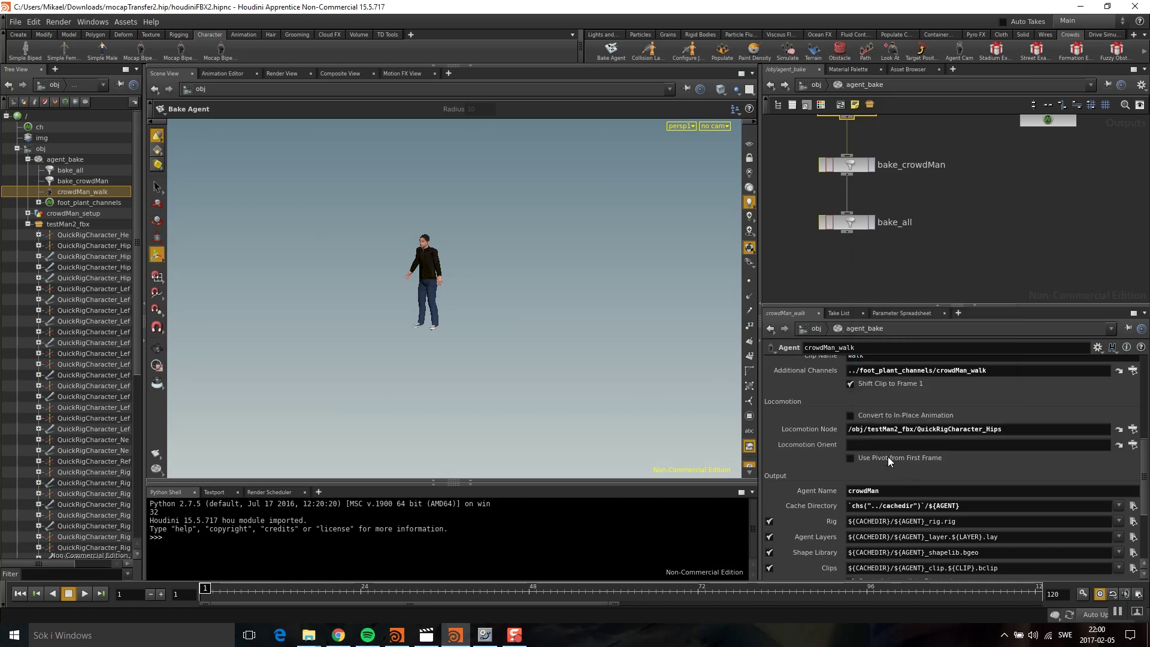
# Set the Locomotion Orient to testMan2_fbx's QuickRigCharacter_Hips and enable Convert to In-Place Animation
pyautogui.click(1134, 445)
pyautogui.click(926, 329)
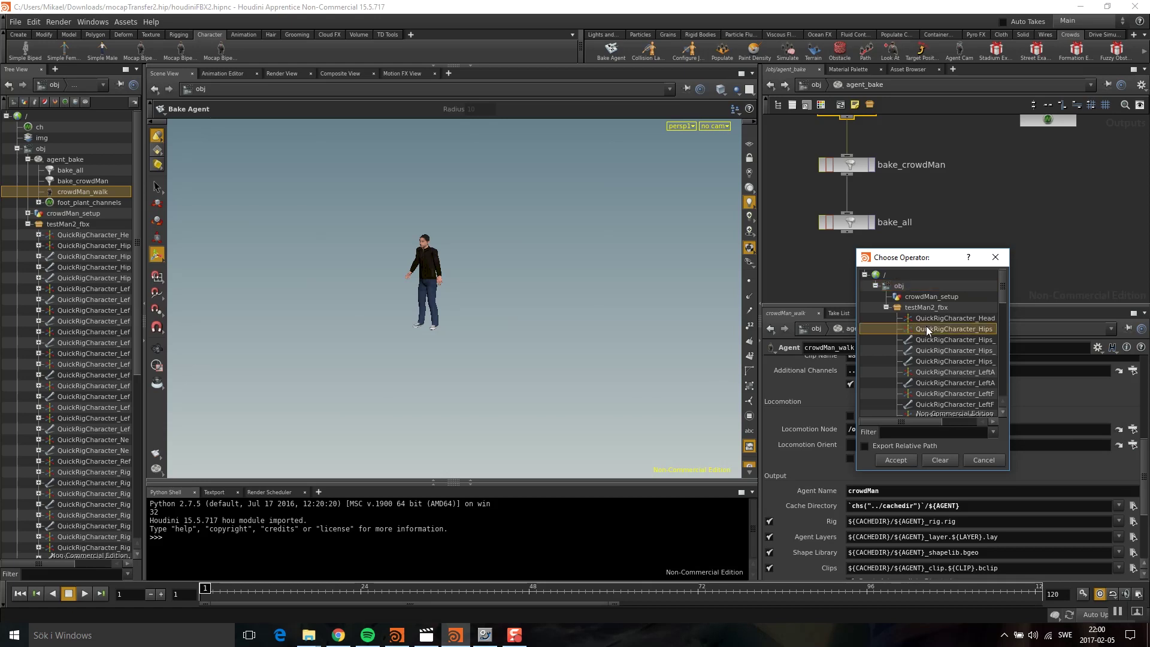
pyautogui.click(892, 460)
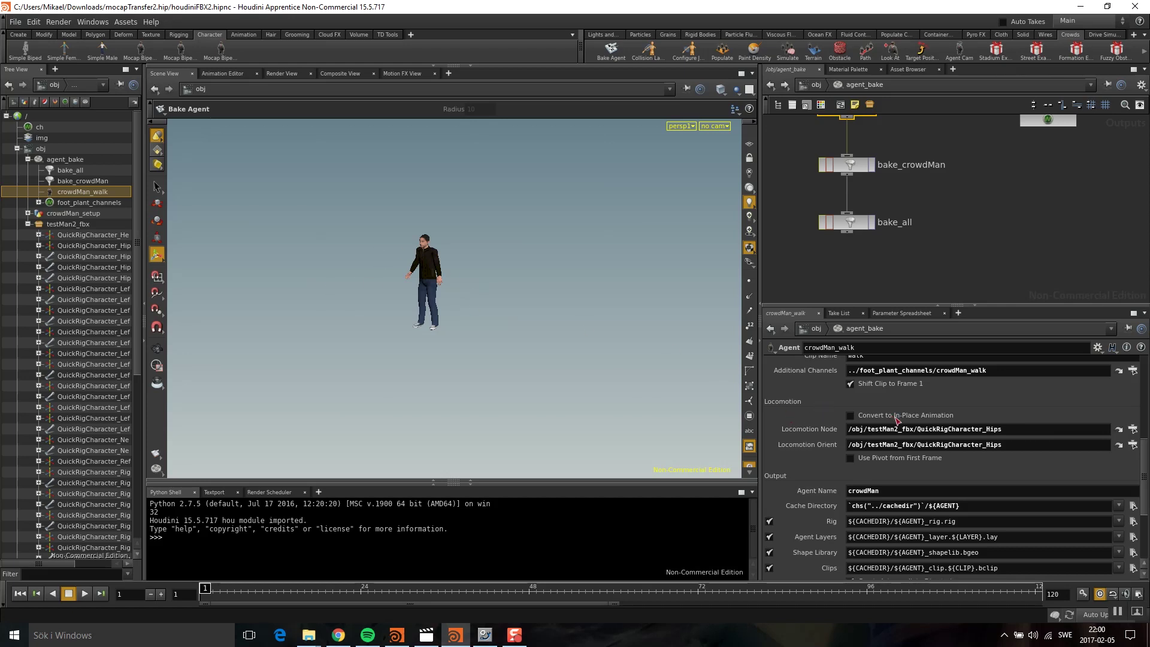
# Open the foot_plant_channels network and spread out the LeftFoot and LeftToeBase foot plant nodes
pyautogui.moveTo(982, 228)
pyautogui.mouseDown(button='middle')
pyautogui.moveTo(920, 283)
pyautogui.moveTo(927, 260)
pyautogui.mouseUp(button='middle')
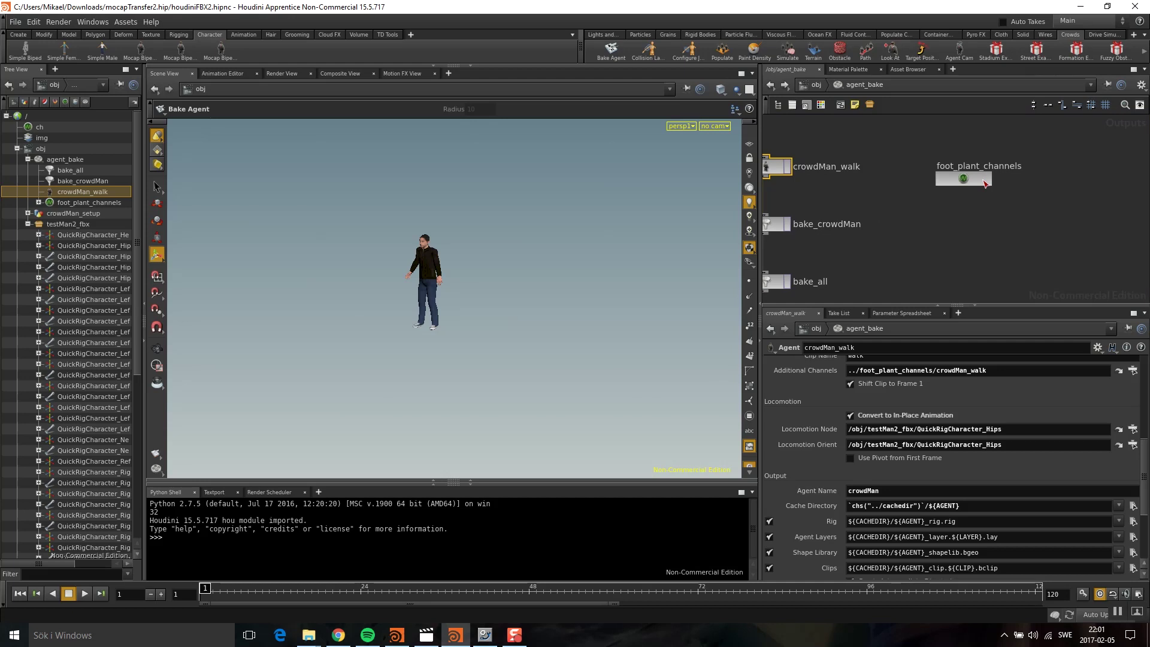
pyautogui.moveTo(986, 183); pyautogui.dragTo(975, 203)
pyautogui.doubleClick(950, 197)
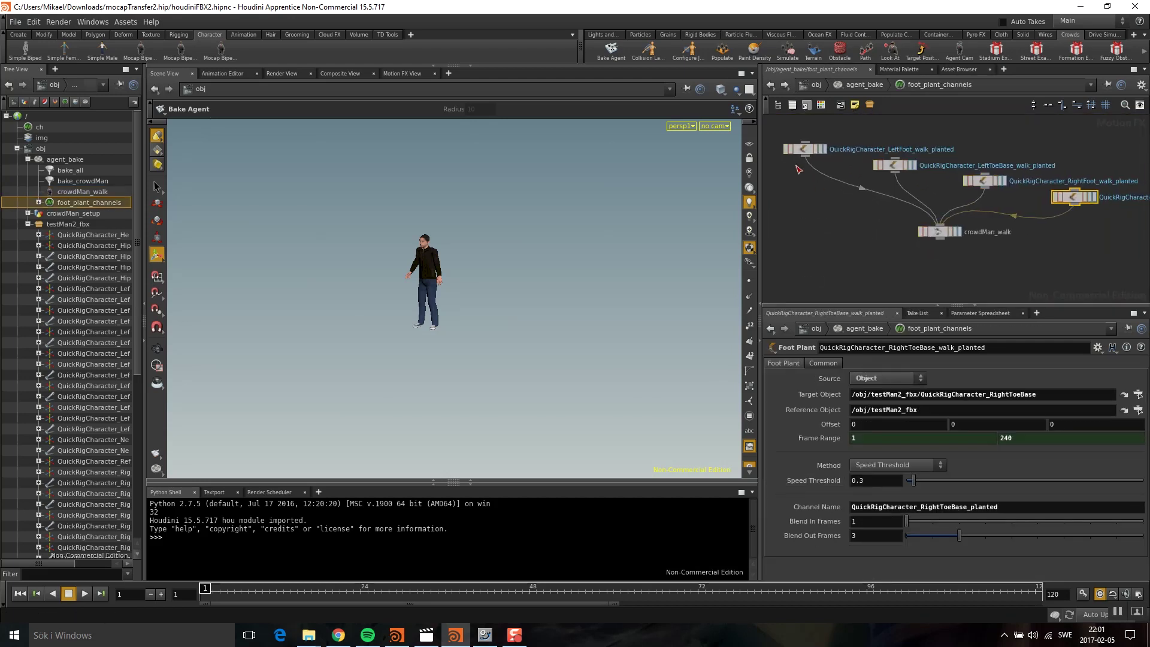
pyautogui.moveTo(805, 150); pyautogui.dragTo(803, 177)
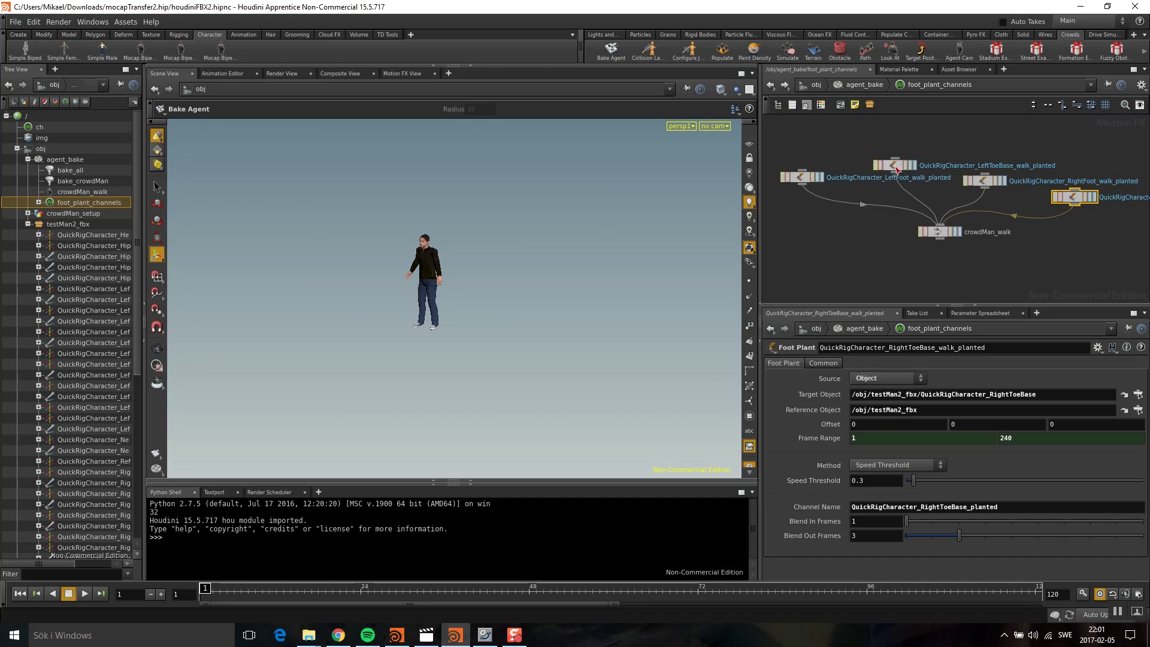
pyautogui.moveTo(899, 167); pyautogui.dragTo(900, 154)
pyautogui.moveTo(804, 174); pyautogui.dragTo(801, 159)
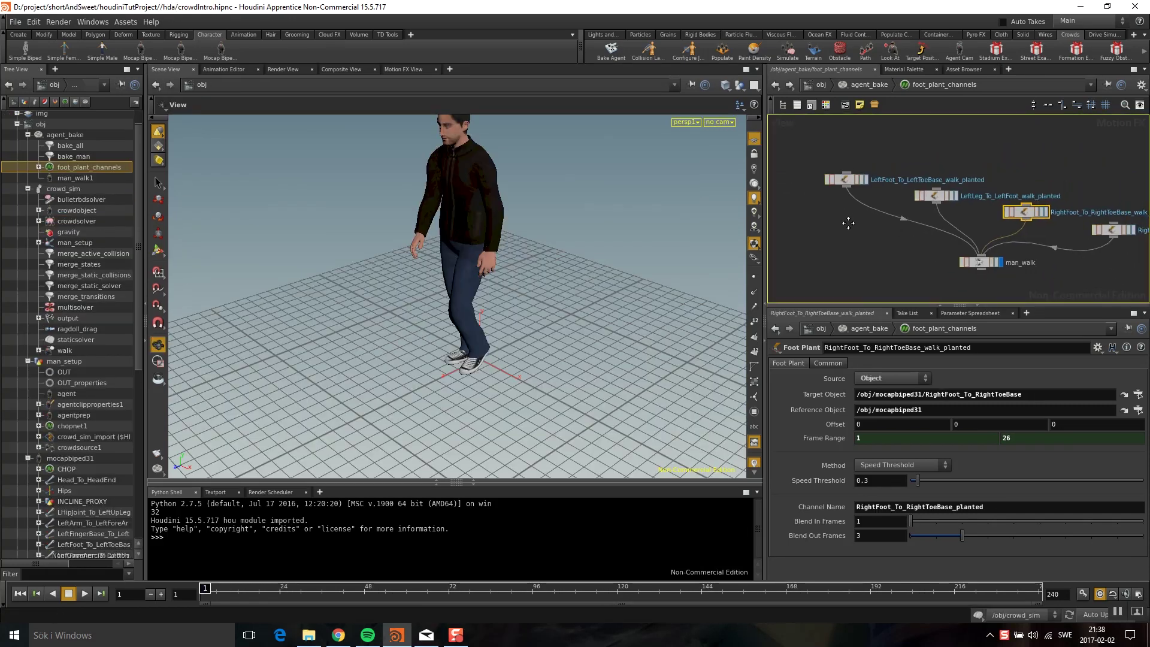
# In the crowdIntro scene, examine the foot plant nodes feeding man_walk and the settings of LeftFoot_To_LeftToeBase_walk_planted
pyautogui.scroll(2, 843, 174)
pyautogui.moveTo(941, 166); pyautogui.dragTo(865, 142, button='middle')
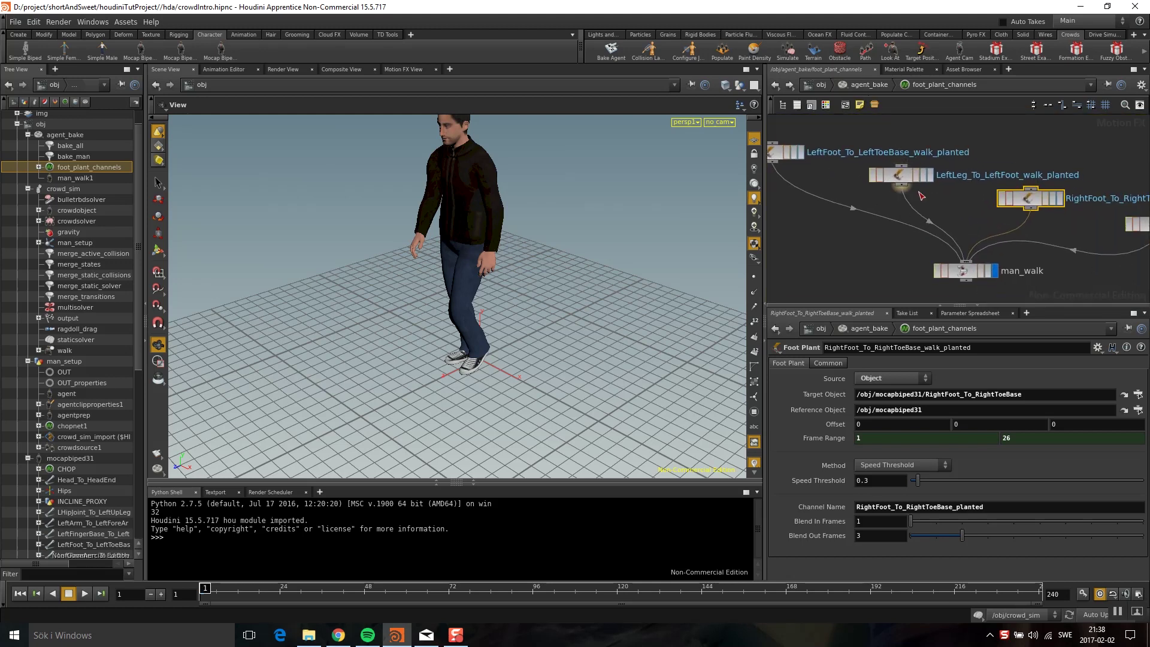
pyautogui.moveTo(1025, 163); pyautogui.dragTo(933, 132, button='middle')
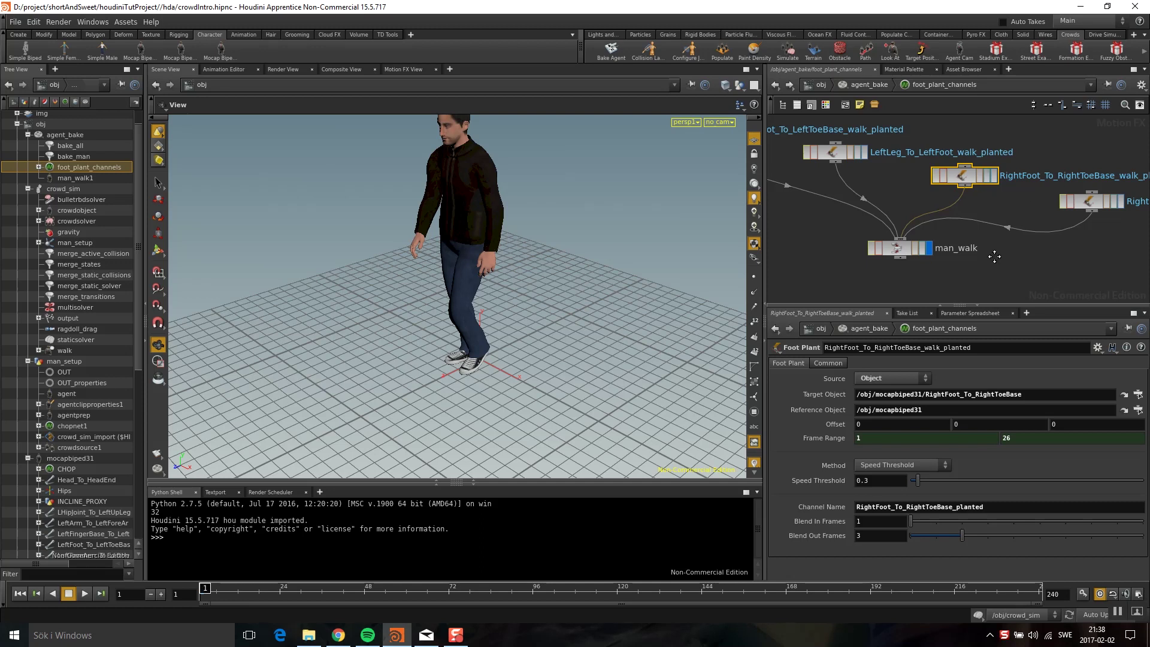
pyautogui.moveTo(995, 254); pyautogui.dragTo(1100, 233, button='middle')
pyautogui.moveTo(935, 254); pyautogui.dragTo(940, 285, button='middle')
pyautogui.click(814, 142)
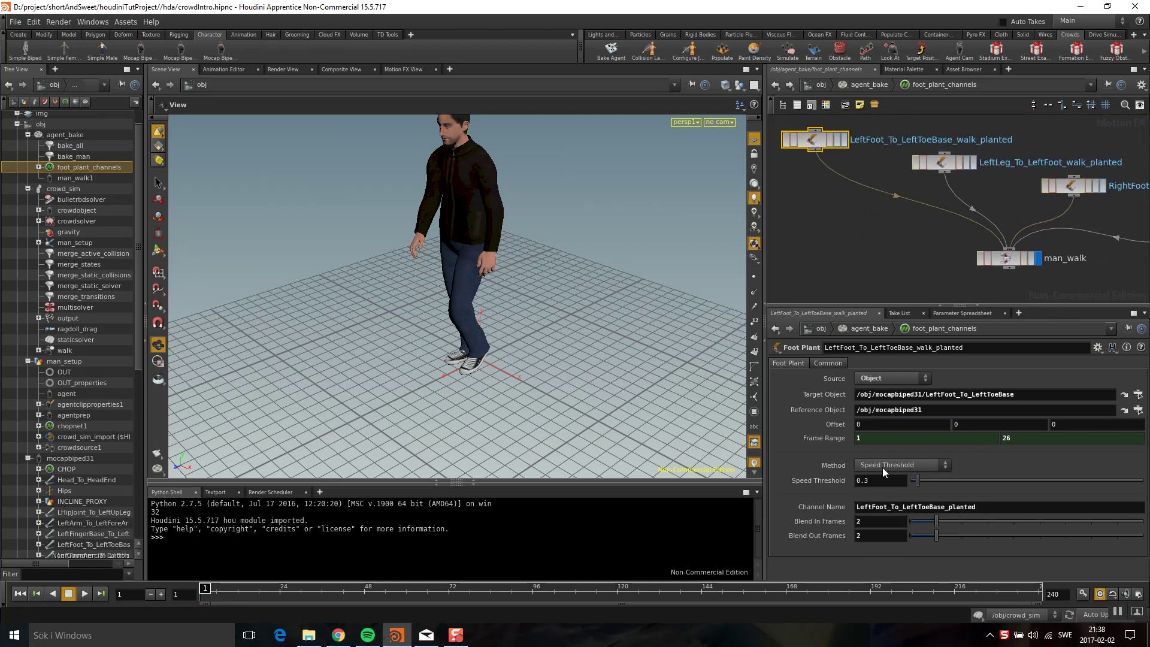
# In the houdiniFBX2 scene, display the LeftFoot, LeftToeBase and combined crowdMan_walk foot plant channels in the motion graph
pyautogui.moveTo(831, 153); pyautogui.dragTo(849, 169, button='middle')
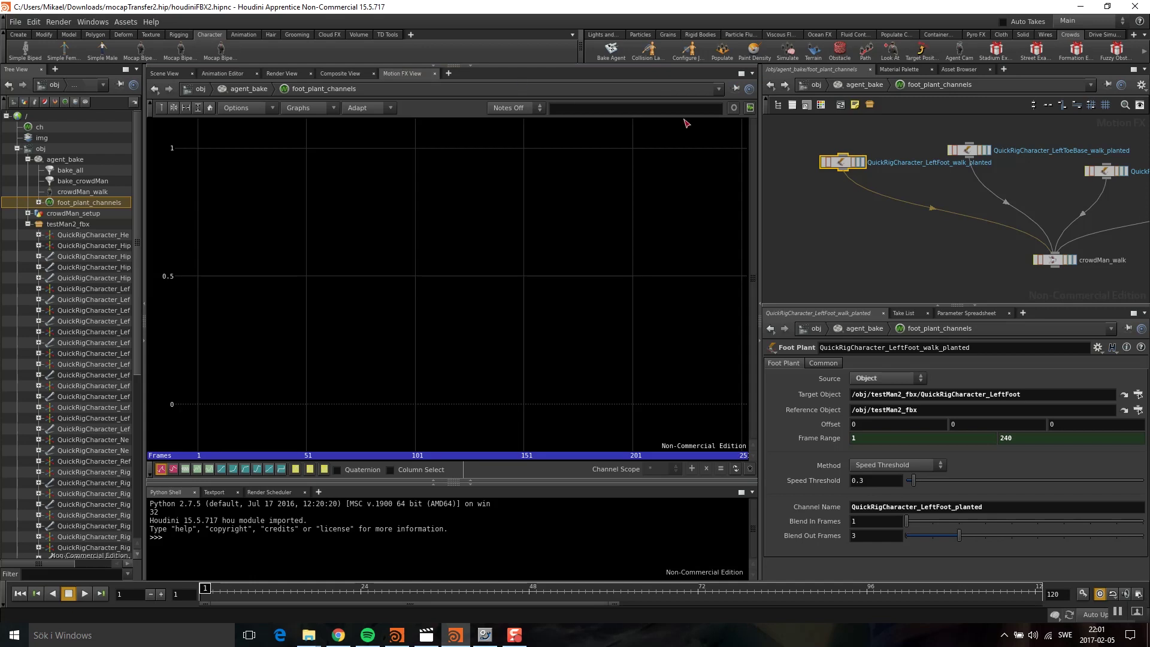
pyautogui.click(863, 162)
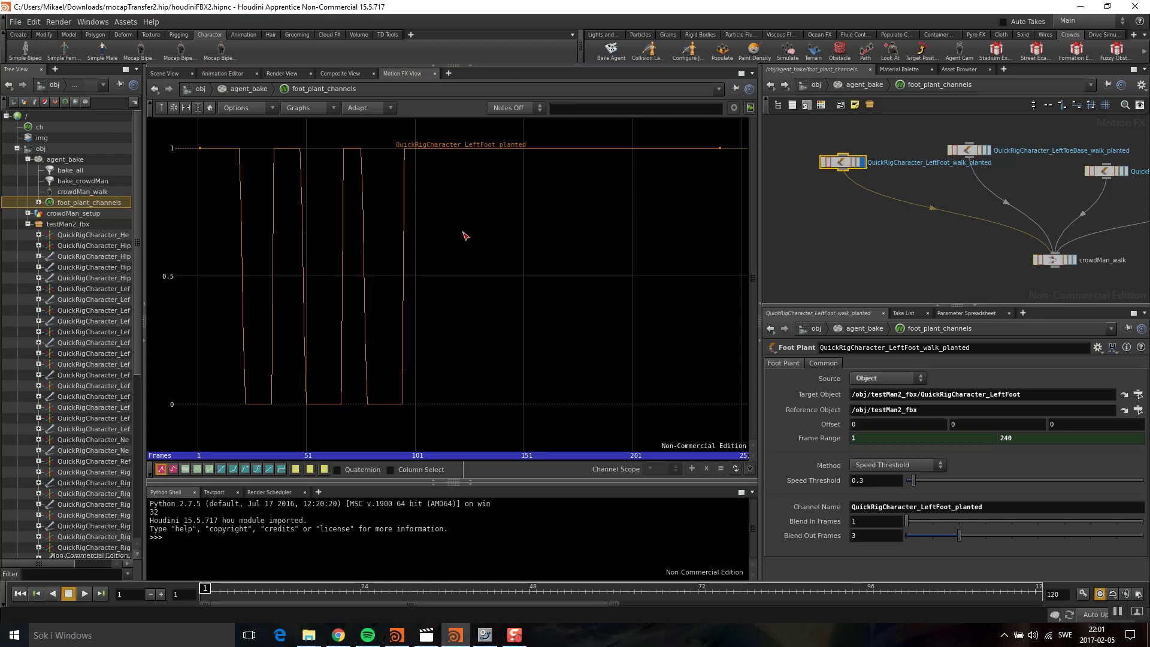
pyautogui.click(989, 149)
pyautogui.moveTo(1049, 190); pyautogui.dragTo(1087, 183, button='middle')
pyautogui.click(970, 166)
pyautogui.click(1040, 255)
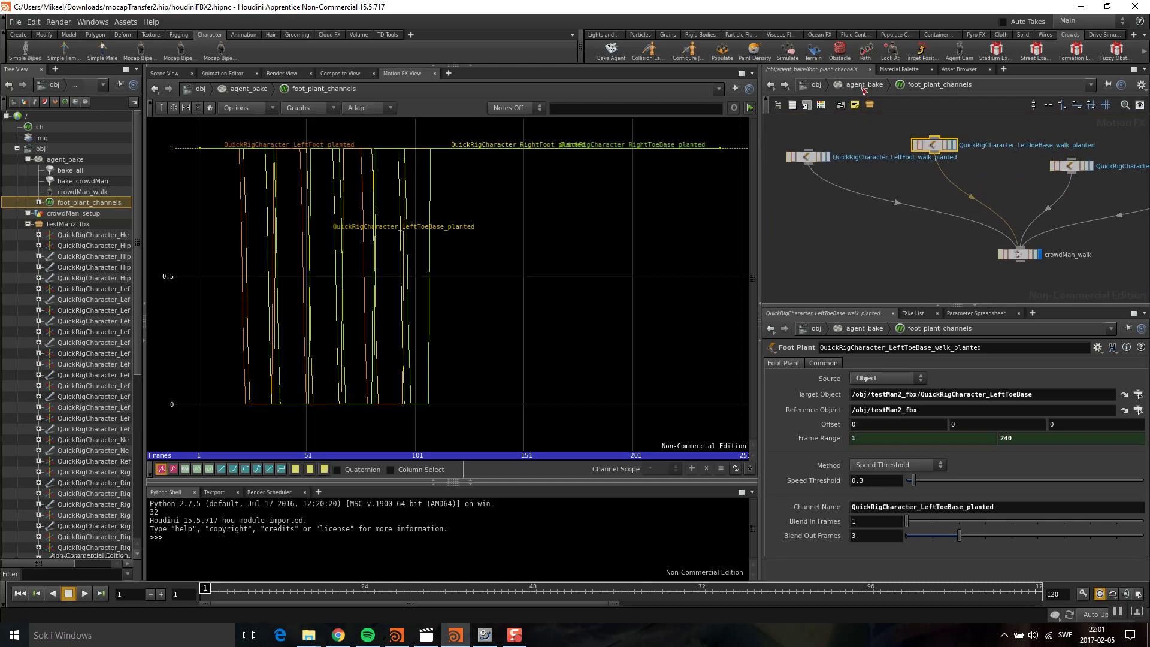
# Open the crowdMan_setup network, select its agent node and preview the walk clip in the scene view up to frame 45
pyautogui.click(864, 89)
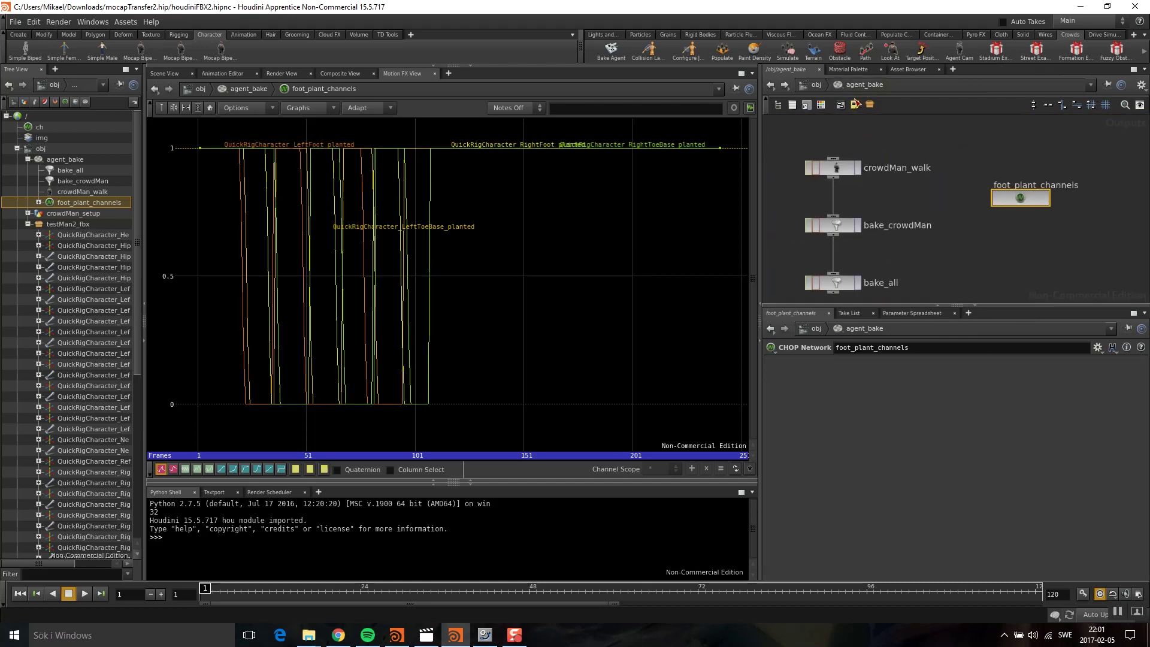
pyautogui.click(815, 85)
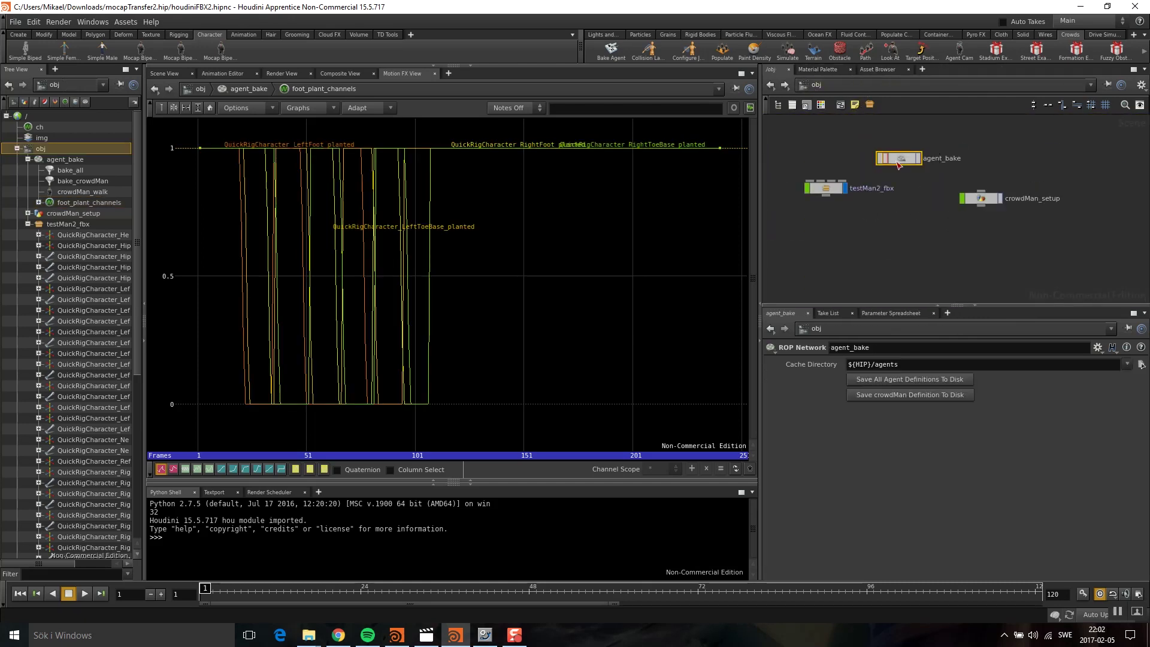
pyautogui.doubleClick(966, 197)
pyautogui.click(899, 179)
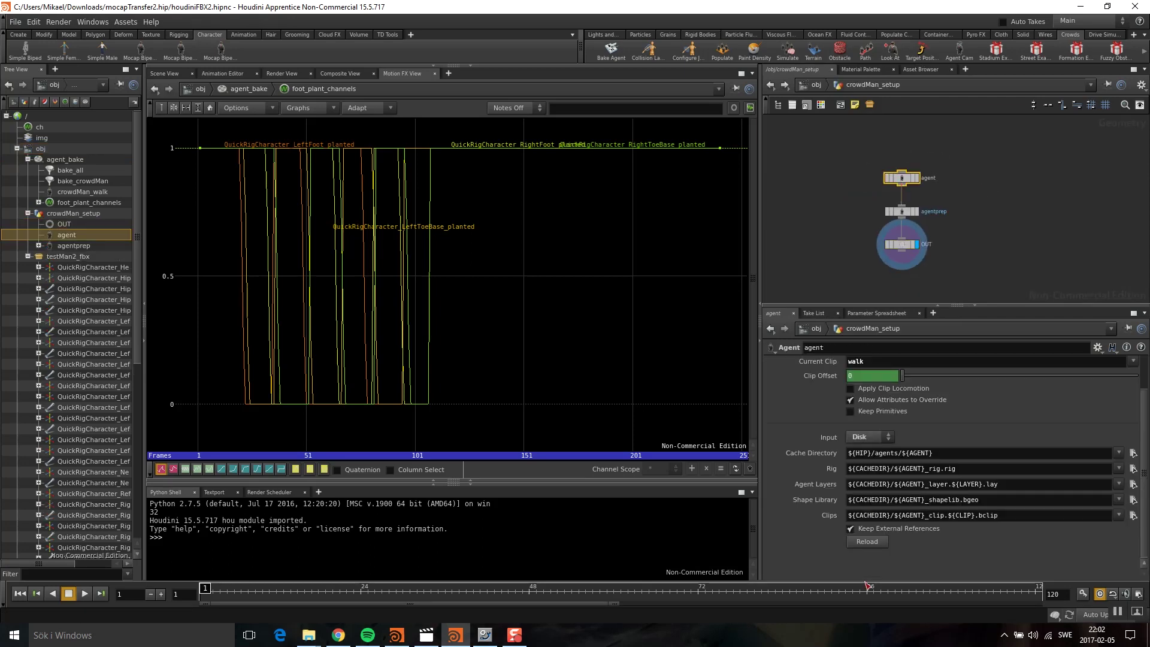
pyautogui.click(168, 74)
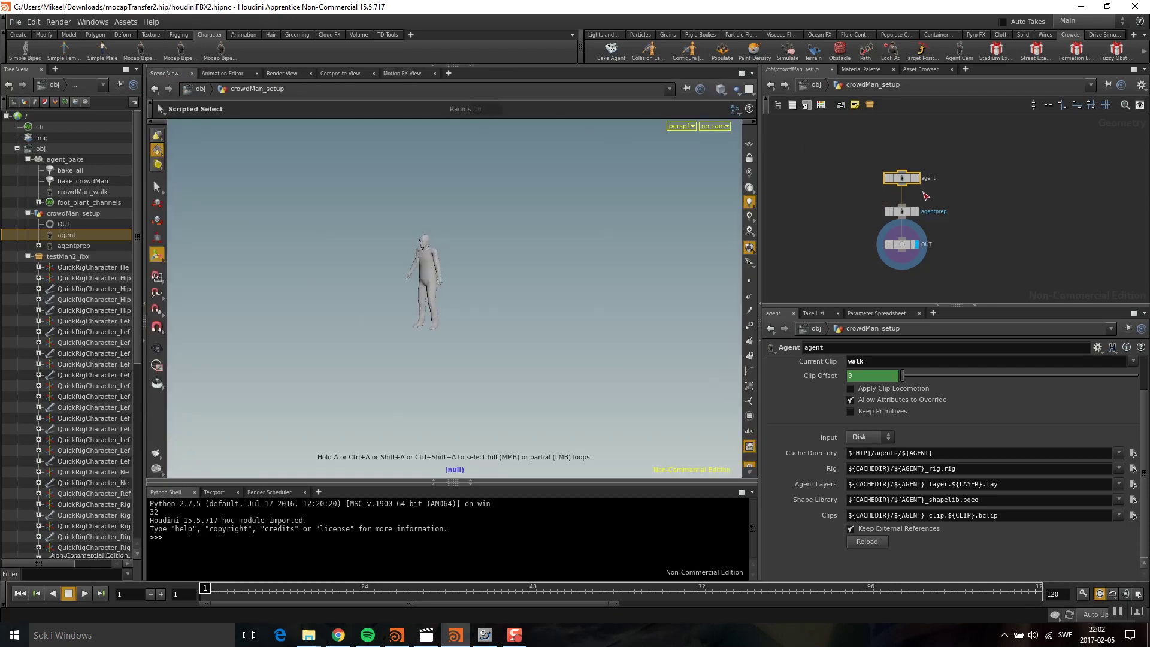
pyautogui.scroll(2, 932, 191)
pyautogui.click(254, 588)
pyautogui.moveTo(254, 589); pyautogui.dragTo(508, 582)
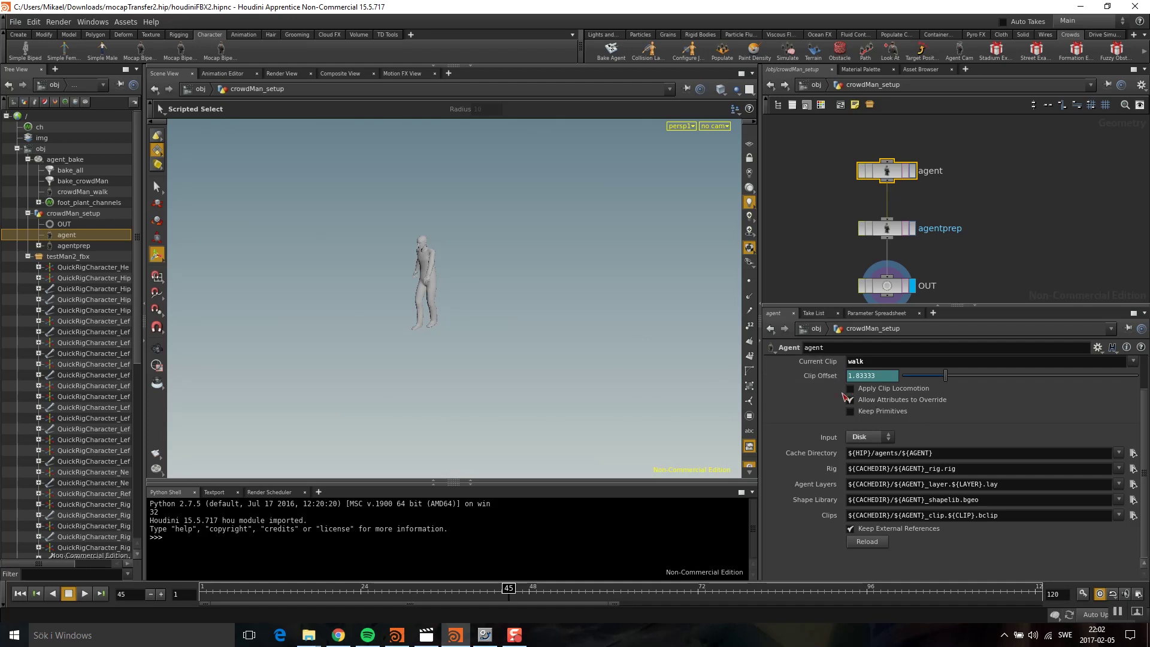
# Enable Apply Clip Locomotion on the agent node and scrub the timeline to frame 47 to check the walk
pyautogui.click(850, 389)
pyautogui.moveTo(206, 590); pyautogui.dragTo(524, 572)
pyautogui.moveTo(1055, 260); pyautogui.dragTo(996, 219, button='middle')
pyautogui.moveTo(999, 153); pyautogui.dragTo(1054, 202, button='middle')
pyautogui.moveTo(898, 244); pyautogui.dragTo(857, 221, button='middle')
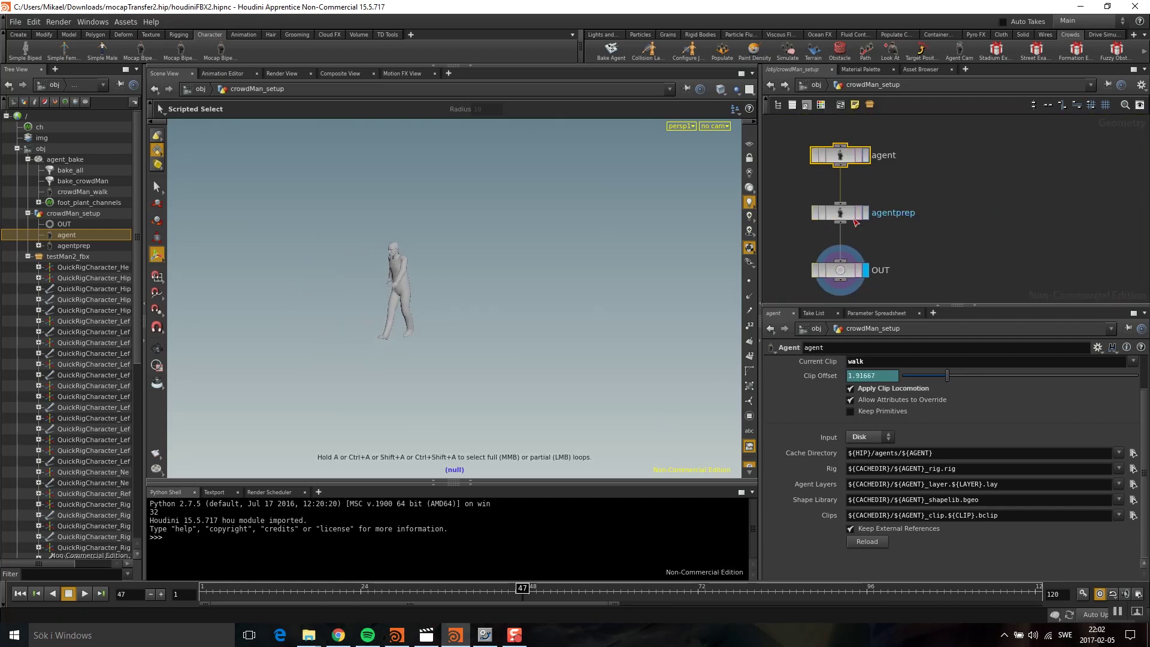
# Add a lower limb to agentprep using QuickRigCharacter_LeftUpLeg as upper leg, LeftLeg as knee, LeftFoot as ankle and LeftToeBase as toe
pyautogui.click(848, 216)
pyautogui.moveTo(955, 213); pyautogui.dragTo(928, 182, button='middle')
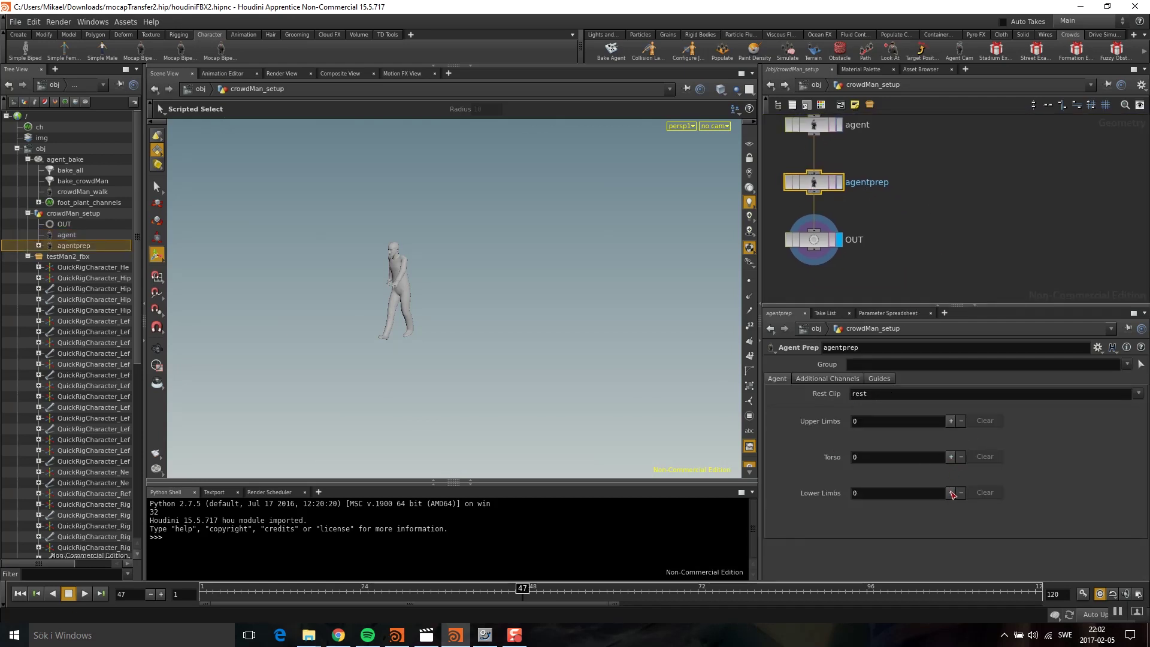
pyautogui.click(951, 493)
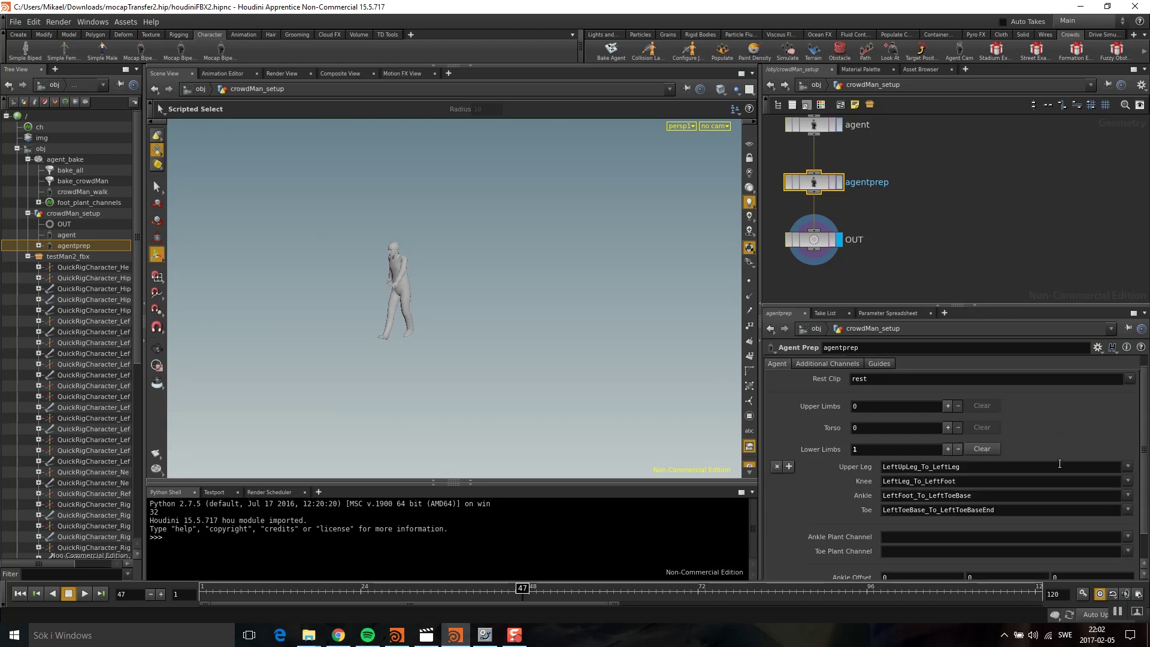
pyautogui.click(1125, 467)
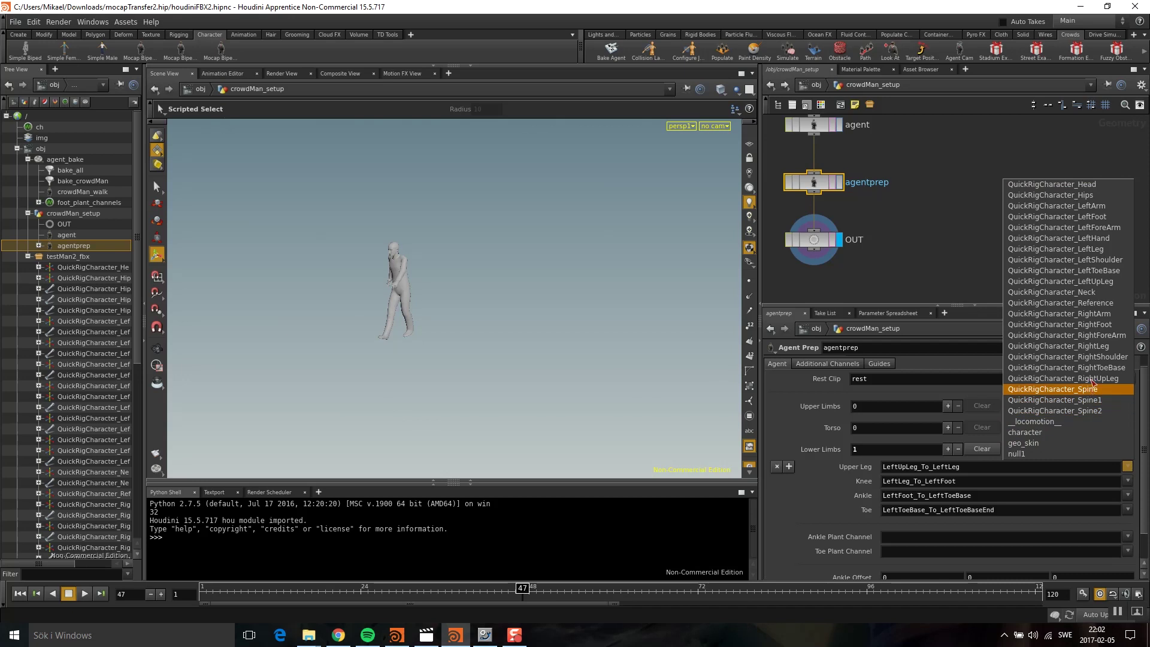
pyautogui.click(1060, 387)
pyautogui.click(1128, 481)
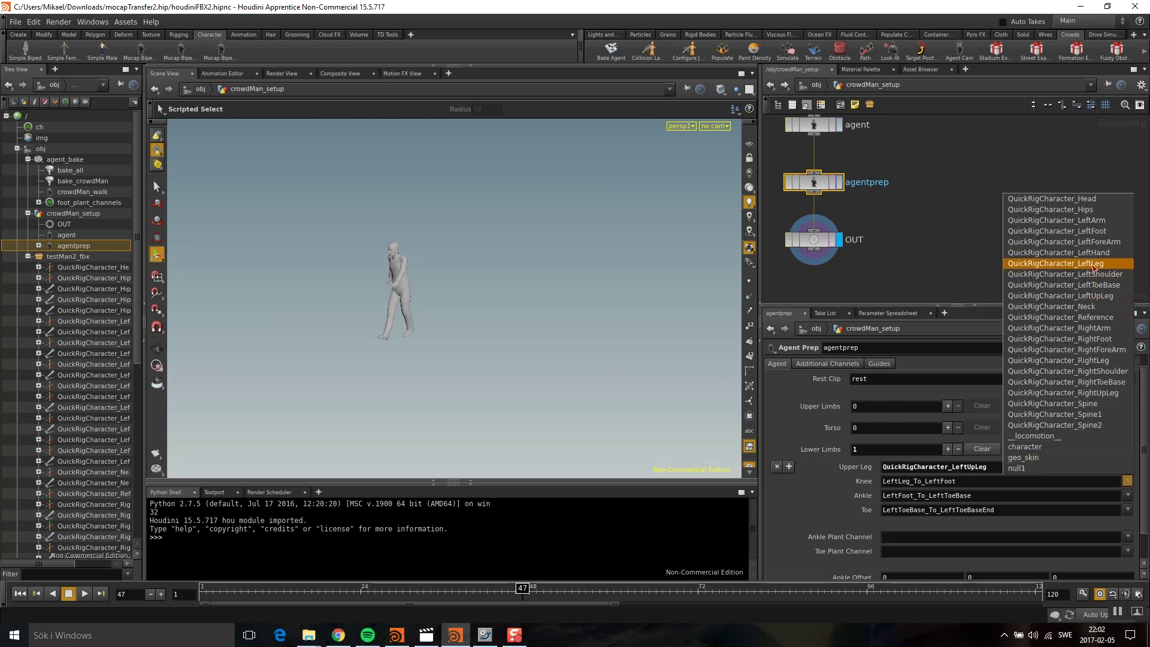
pyautogui.click(1095, 267)
pyautogui.click(1129, 496)
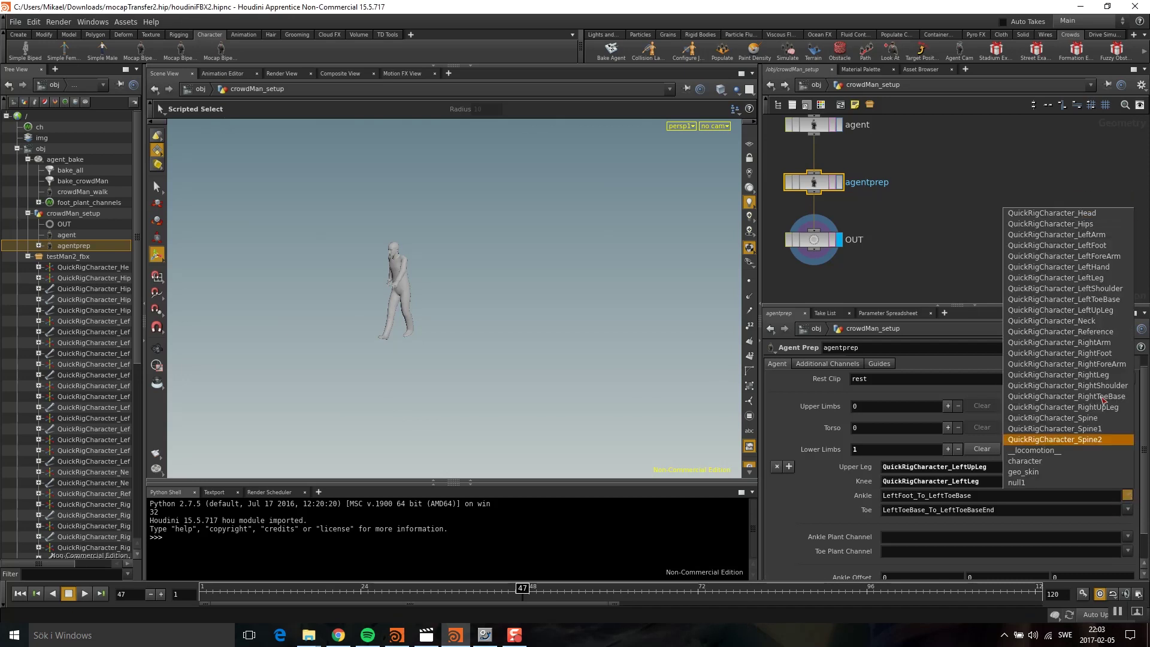
pyautogui.click(1077, 247)
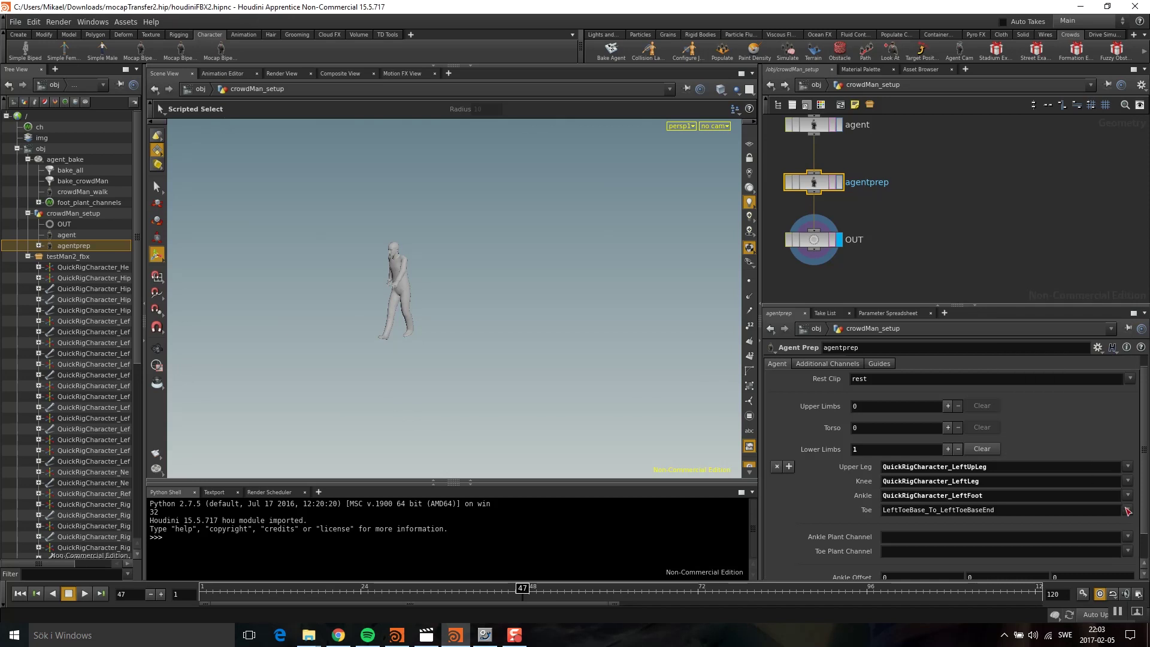
pyautogui.click(1128, 510)
pyautogui.click(1087, 314)
# Add a second lower limb using QuickRigCharacter_RightUpLeg as upper leg, RightLeg as knee, RightFoot as ankle and RightToeBase as toe
pyautogui.moveTo(1142, 444); pyautogui.dragTo(1145, 471)
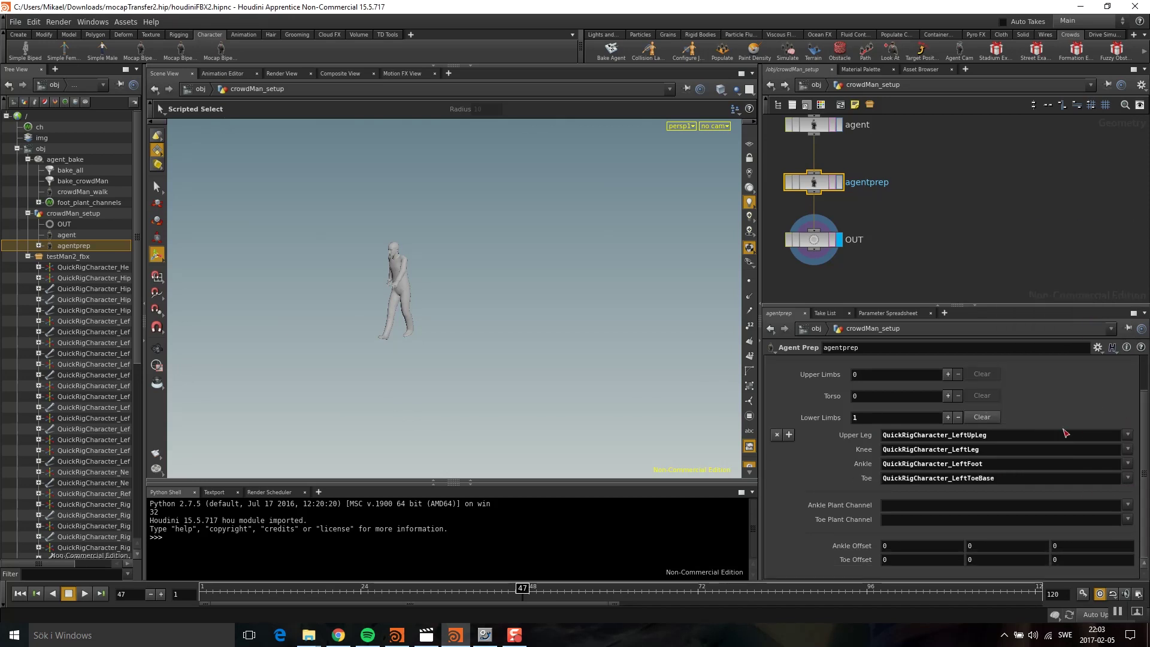
pyautogui.scroll(2, 1066, 433)
pyautogui.click(949, 465)
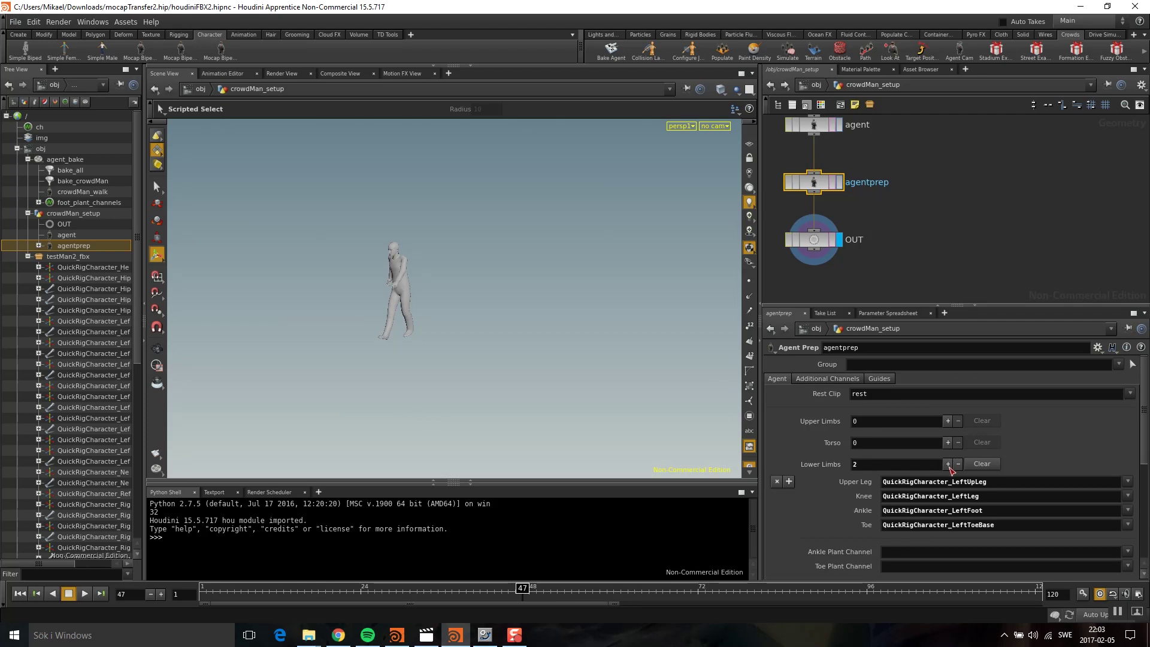
pyautogui.scroll(-8, 1145, 427)
pyautogui.click(1127, 435)
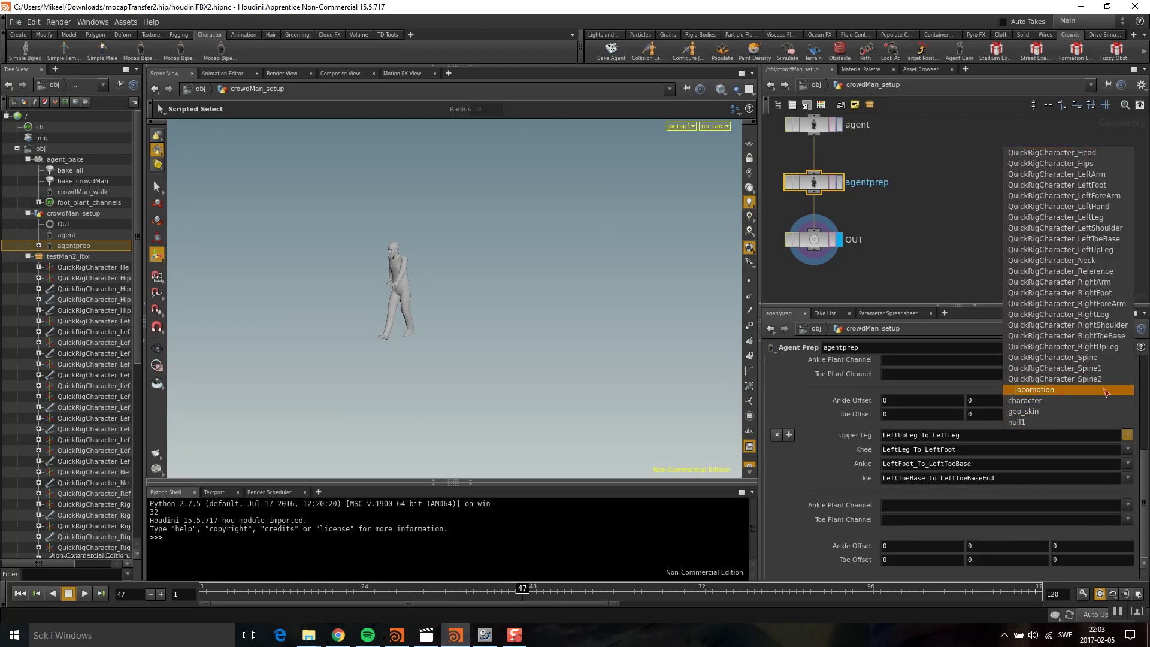
pyautogui.click(1106, 346)
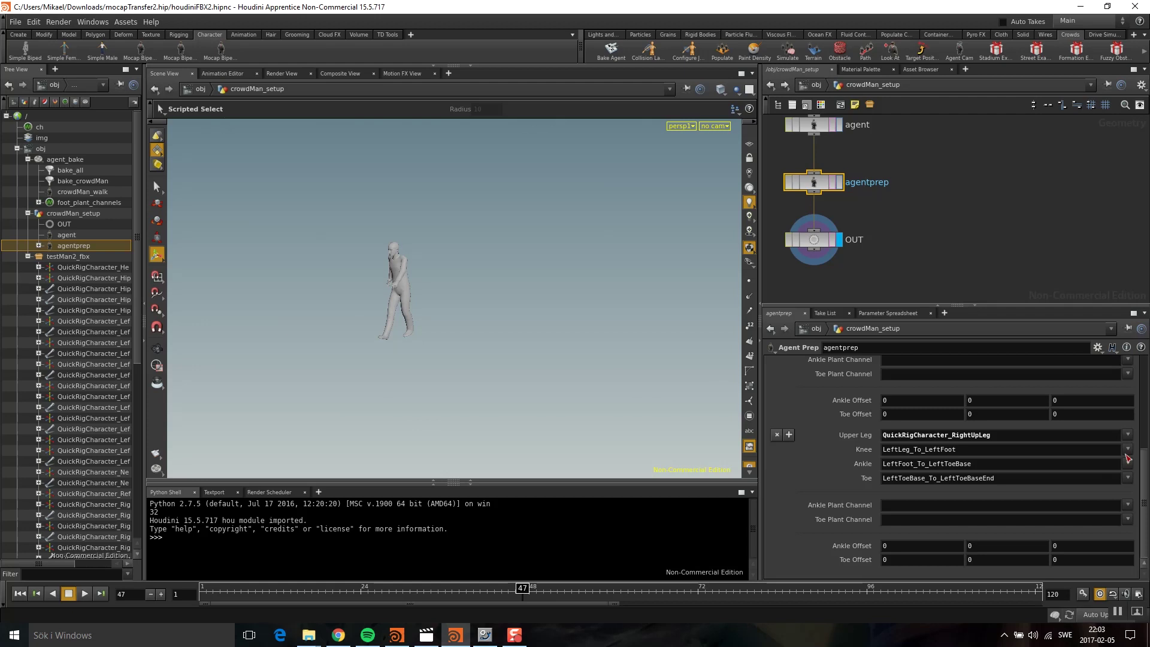
pyautogui.click(1127, 450)
pyautogui.click(1066, 328)
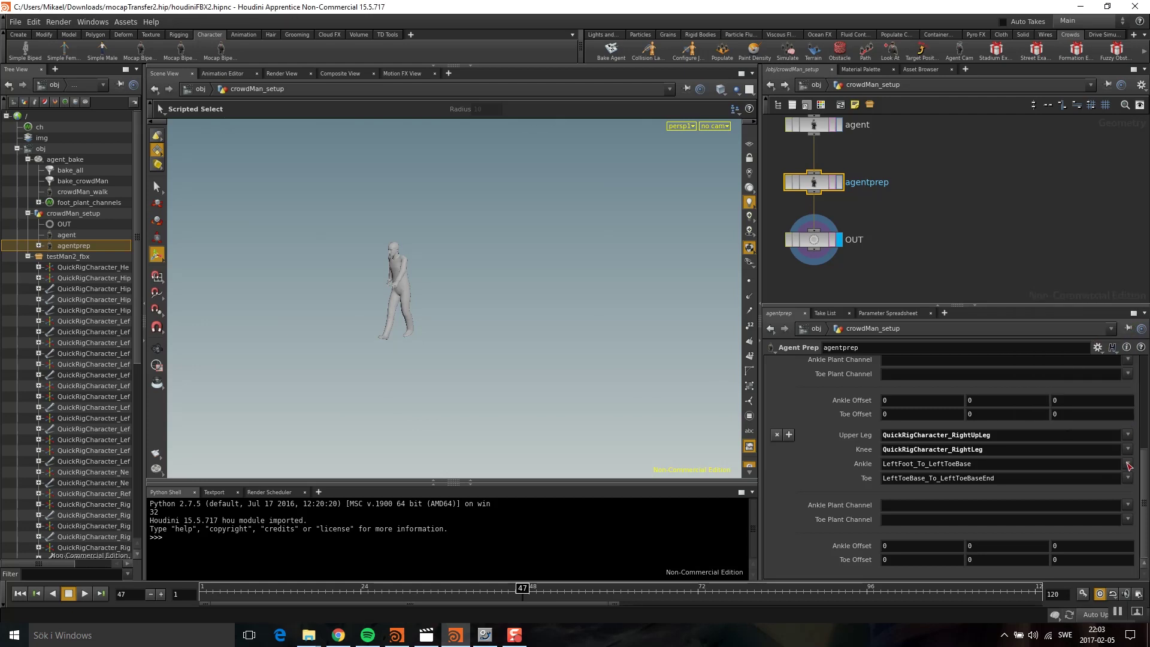
pyautogui.click(1129, 465)
pyautogui.click(1106, 328)
pyautogui.click(1128, 478)
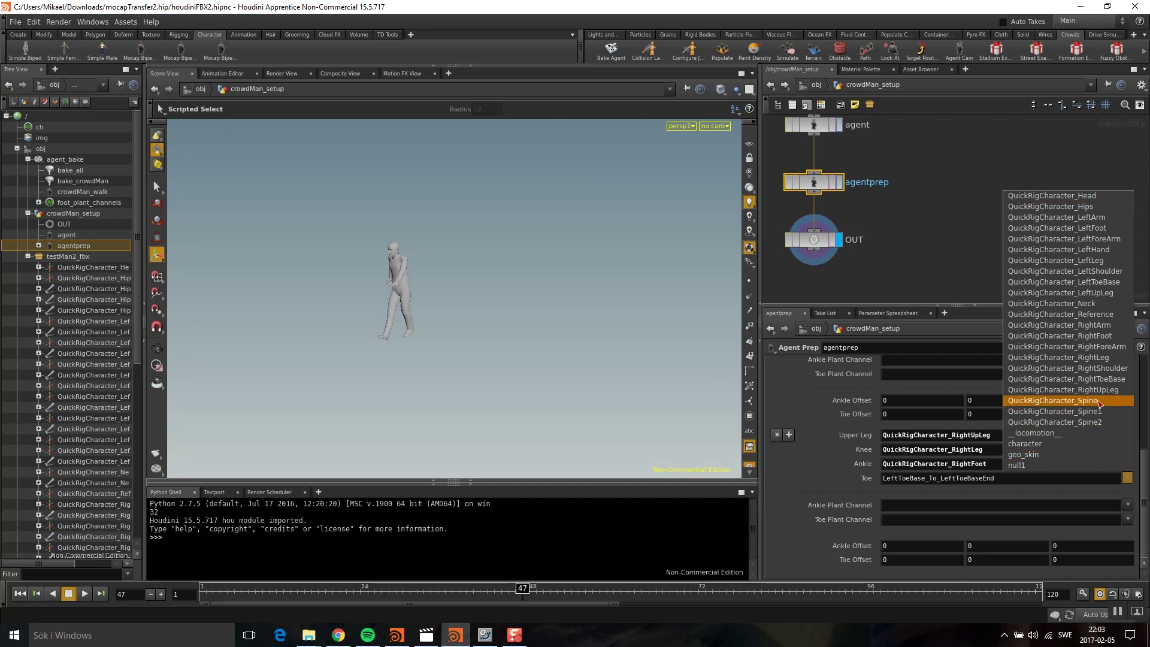
pyautogui.click(1099, 380)
# For the left limb, set the ankle plant channel to QuickRigCharacter_LeftFoot_planted and the toe plant channel to QuickRigCharacter_LeftToeBase_planted
pyautogui.moveTo(1141, 490); pyautogui.dragTo(1132, 369)
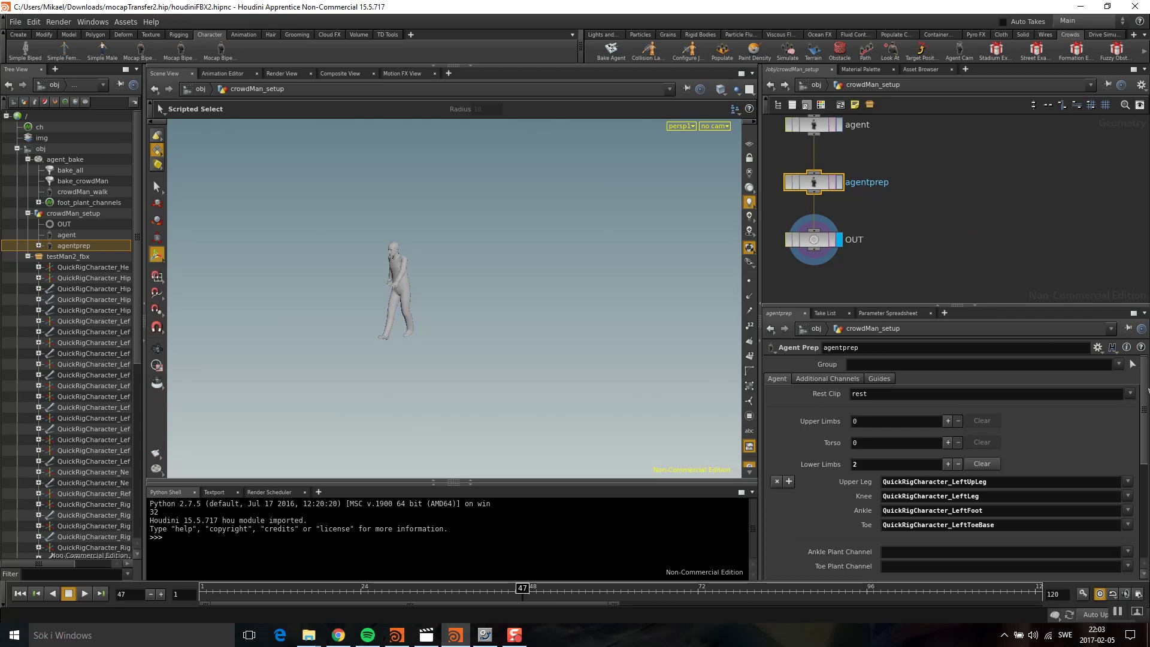
pyautogui.scroll(-3, 1148, 389)
pyautogui.click(1128, 488)
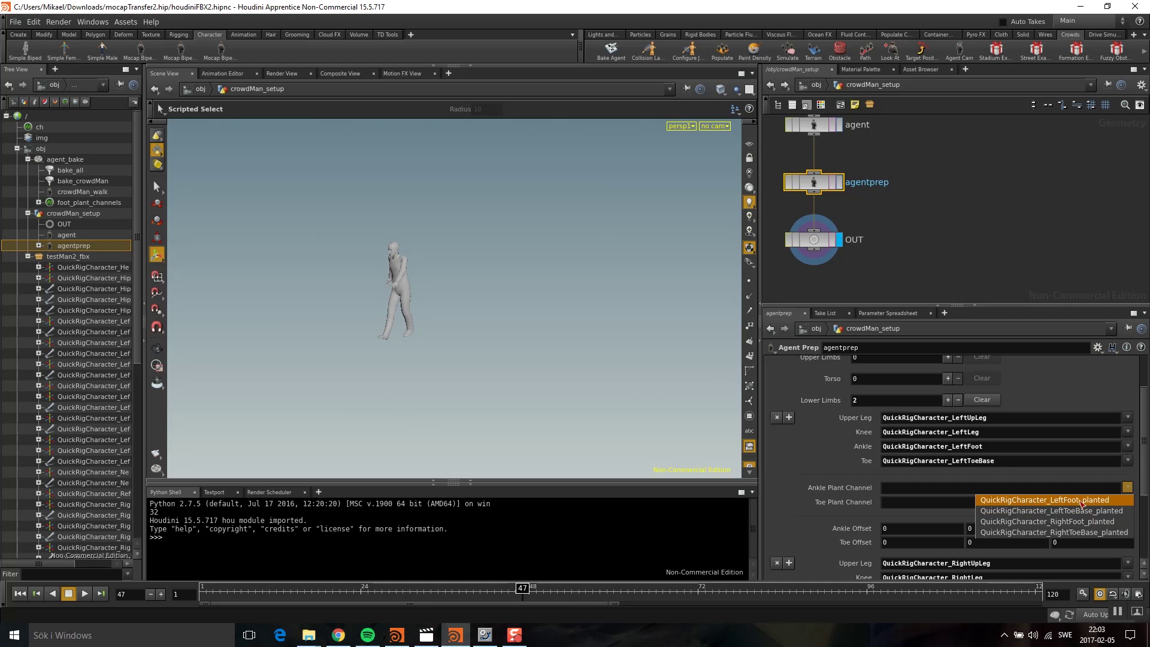
pyautogui.click(1081, 500)
pyautogui.click(1128, 503)
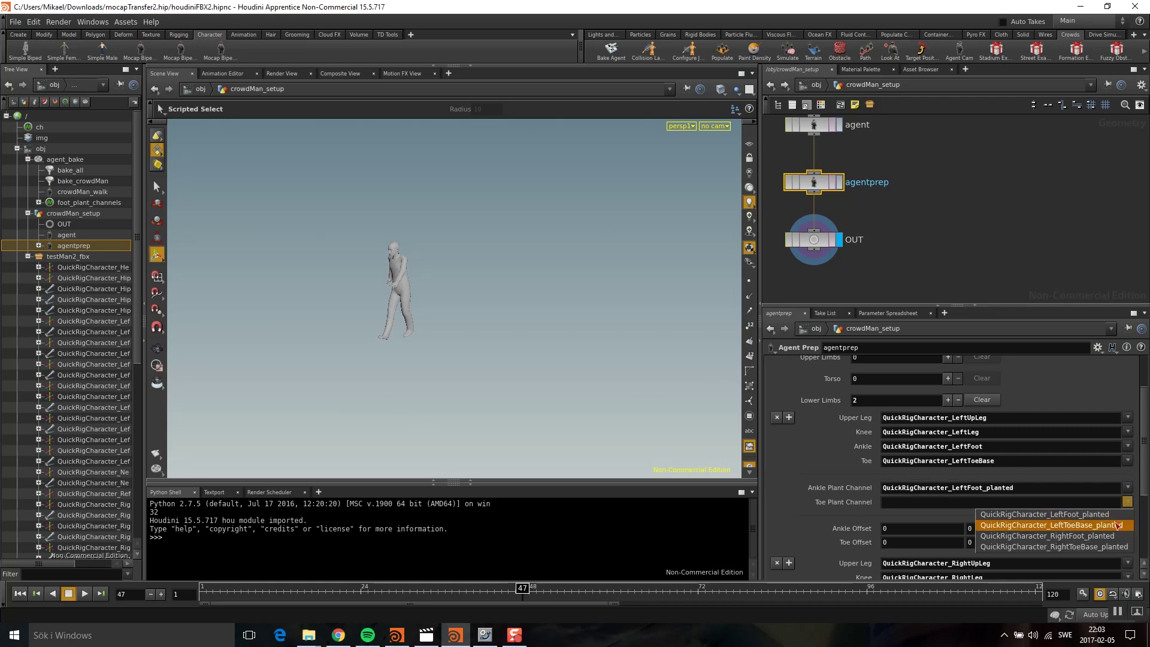
pyautogui.click(1117, 525)
# For the right limb, set the ankle plant channel to QuickRigCharacter_RightFoot_planted and the toe plant channel to QuickRigCharacter_RightToeBase_planted
pyautogui.moveTo(1145, 447); pyautogui.dragTo(1145, 509)
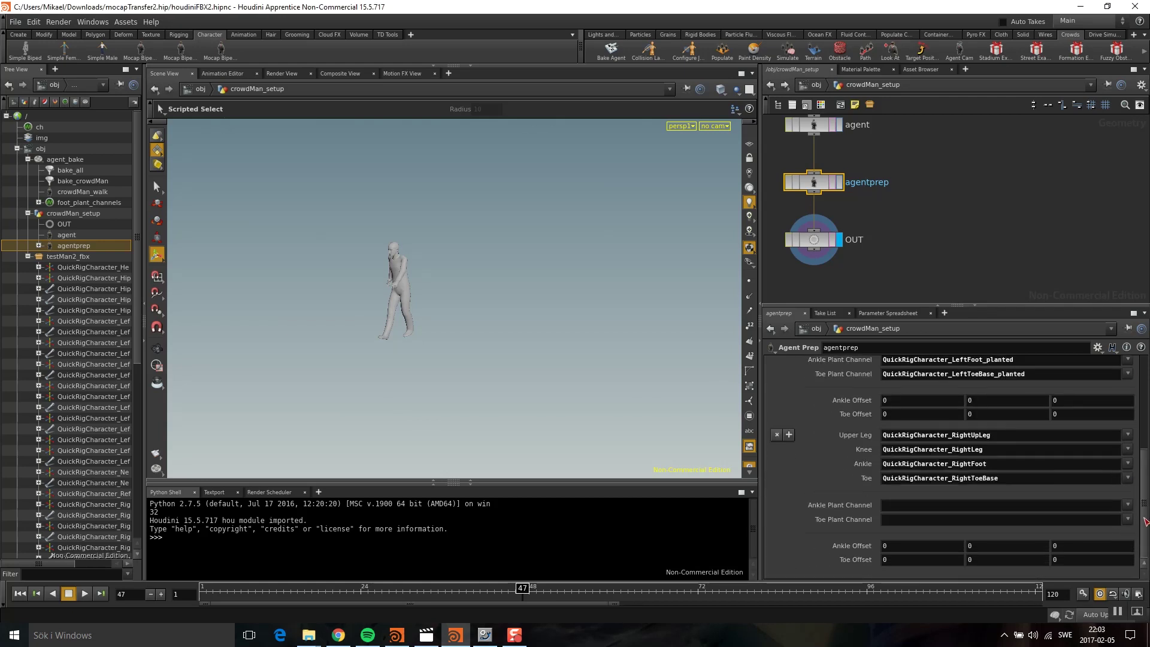
pyautogui.click(1128, 505)
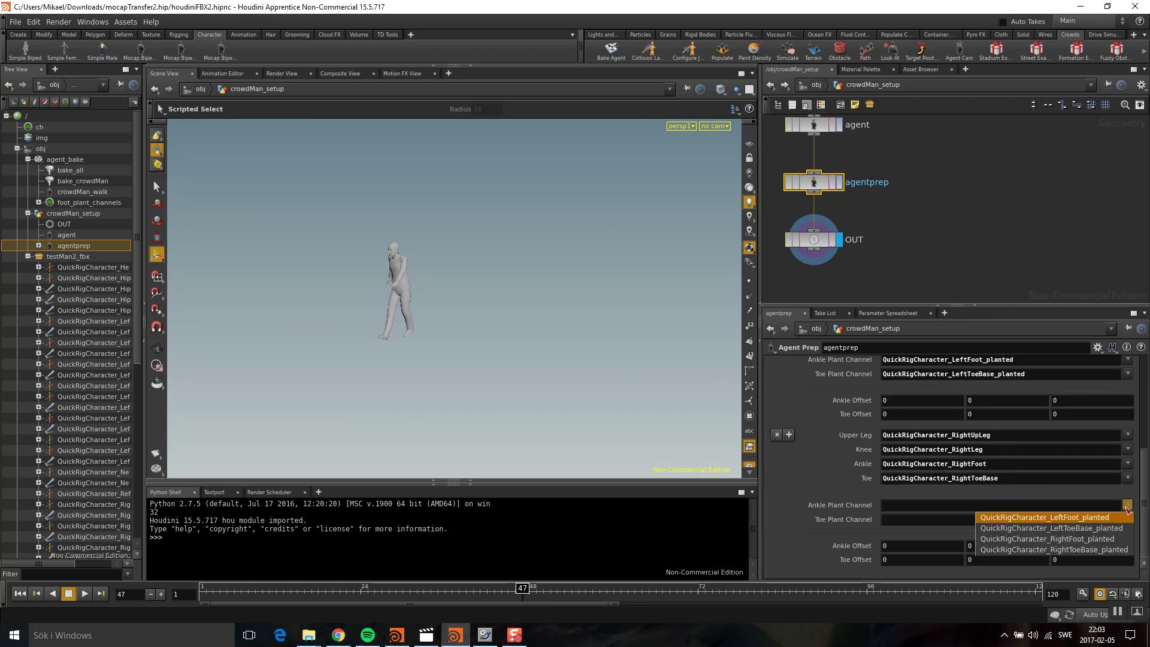
pyautogui.click(1112, 539)
pyautogui.click(1128, 519)
pyautogui.click(1116, 565)
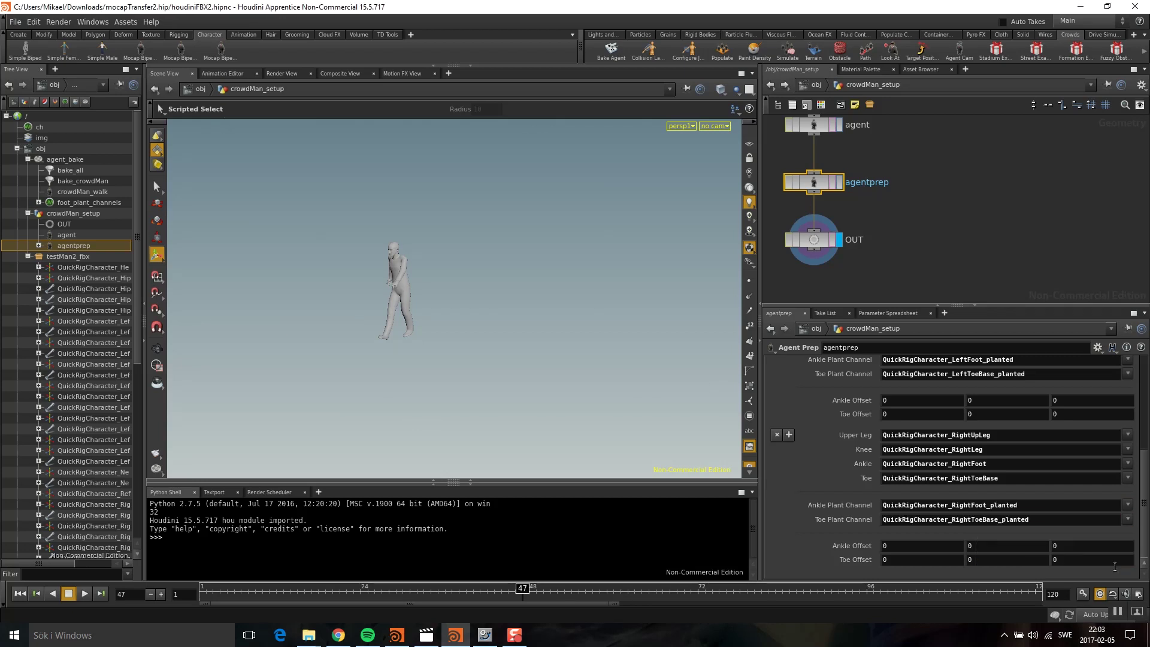
# Add a Crowd Source node below OUT, connect OUT to its first input and display the resulting crowd
pyautogui.moveTo(1023, 225); pyautogui.dragTo(1000, 223, button='middle')
pyautogui.moveTo(1143, 472); pyautogui.dragTo(1144, 383)
pyautogui.moveTo(1017, 172); pyautogui.dragTo(1064, 163, button='middle')
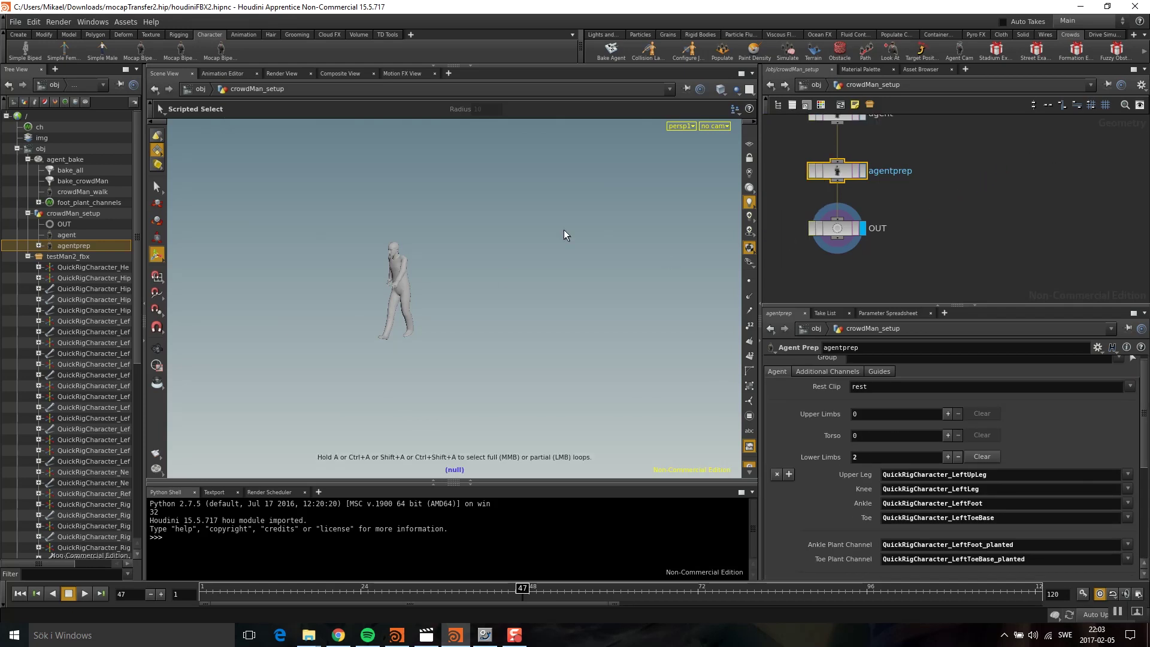
pyautogui.keyDown('alt'); pyautogui.moveTo(555, 233); pyautogui.dragTo(419, 290, button='right'); pyautogui.keyUp('alt')
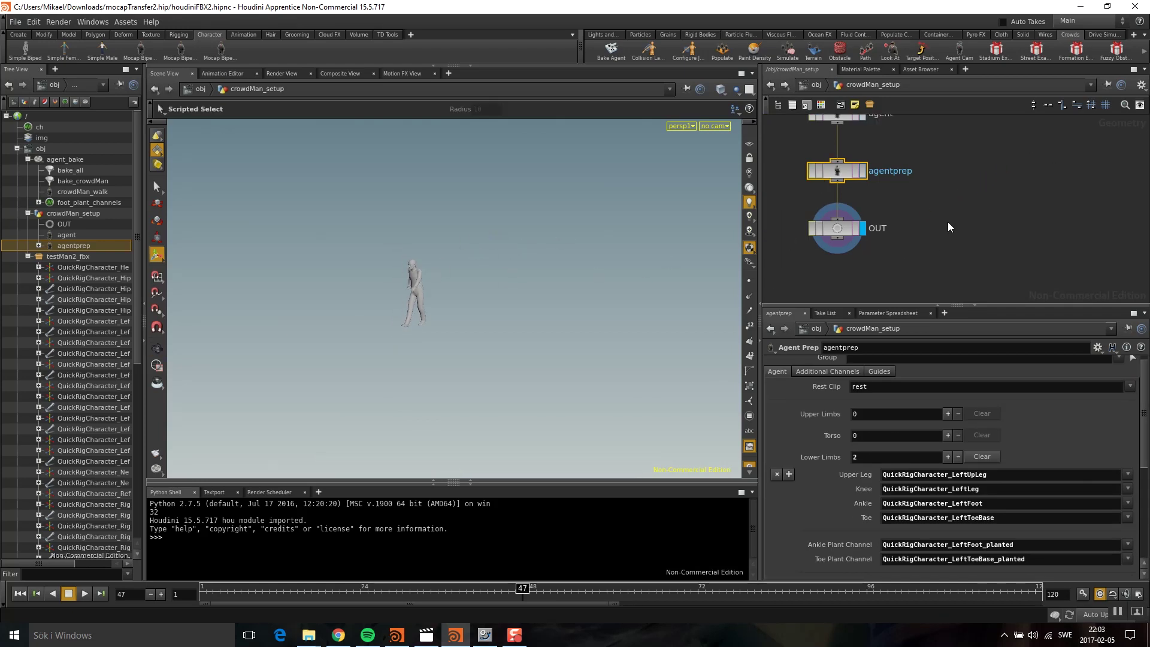
pyautogui.moveTo(946, 220); pyautogui.dragTo(945, 169, button='middle')
pyautogui.scroll(-4, 947, 173)
pyautogui.press('Tab')
pyautogui.write('cropwd s')
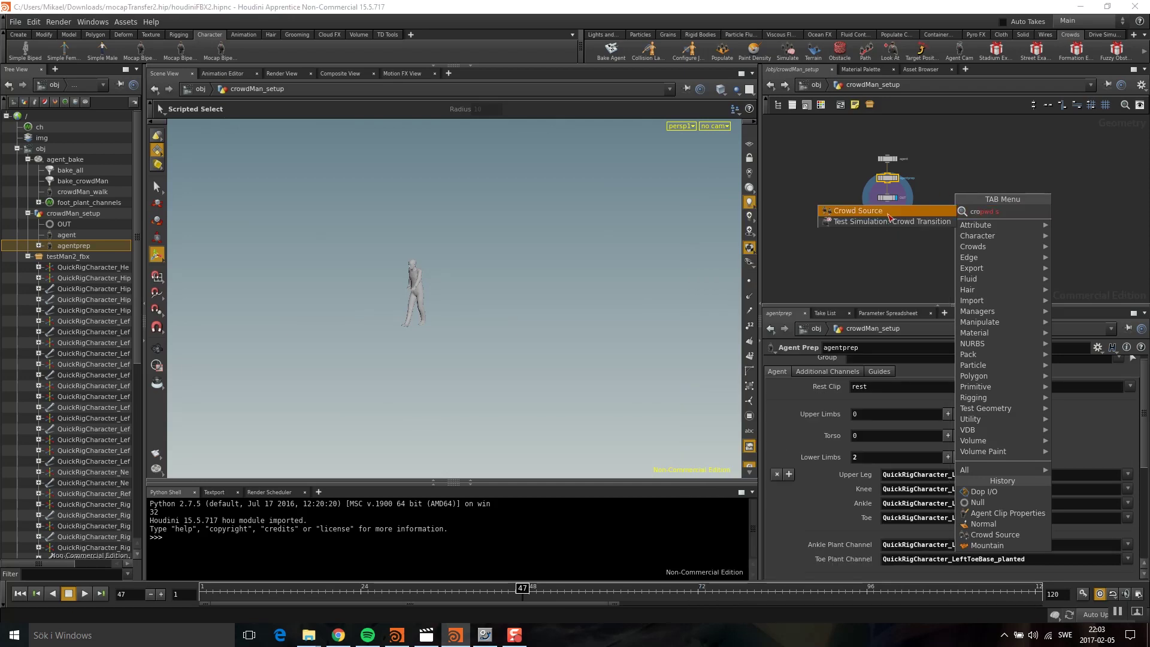
pyautogui.press('Return')
pyautogui.click(893, 226)
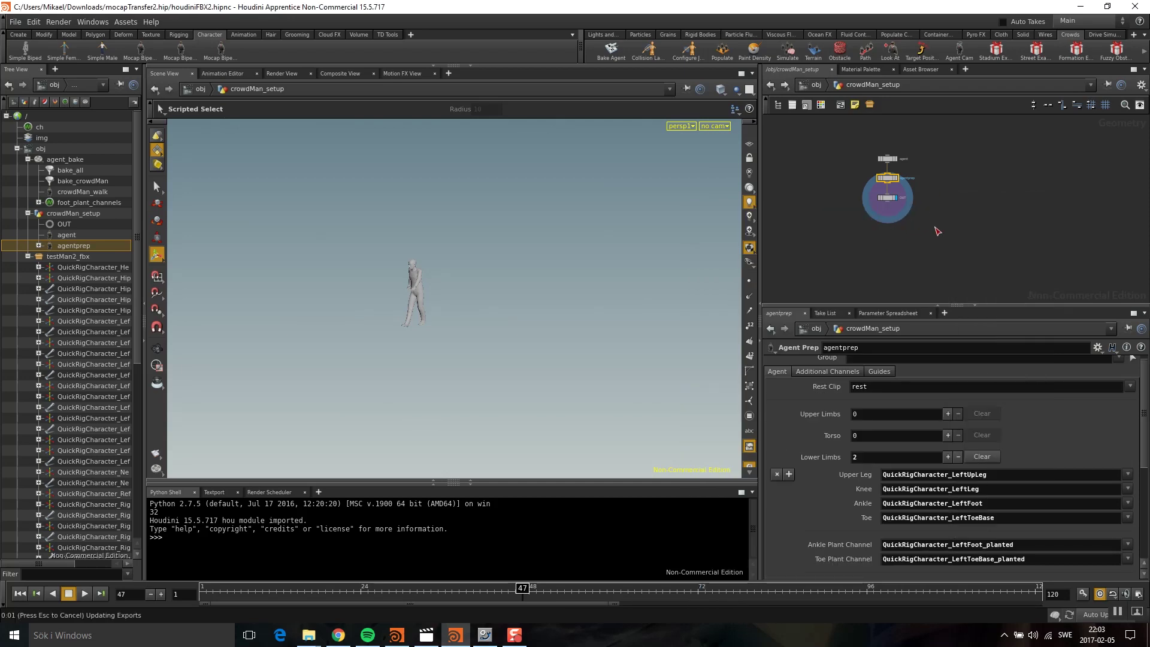
pyautogui.scroll(3, 920, 227)
pyautogui.moveTo(863, 187); pyautogui.dragTo(879, 211)
pyautogui.click(892, 209)
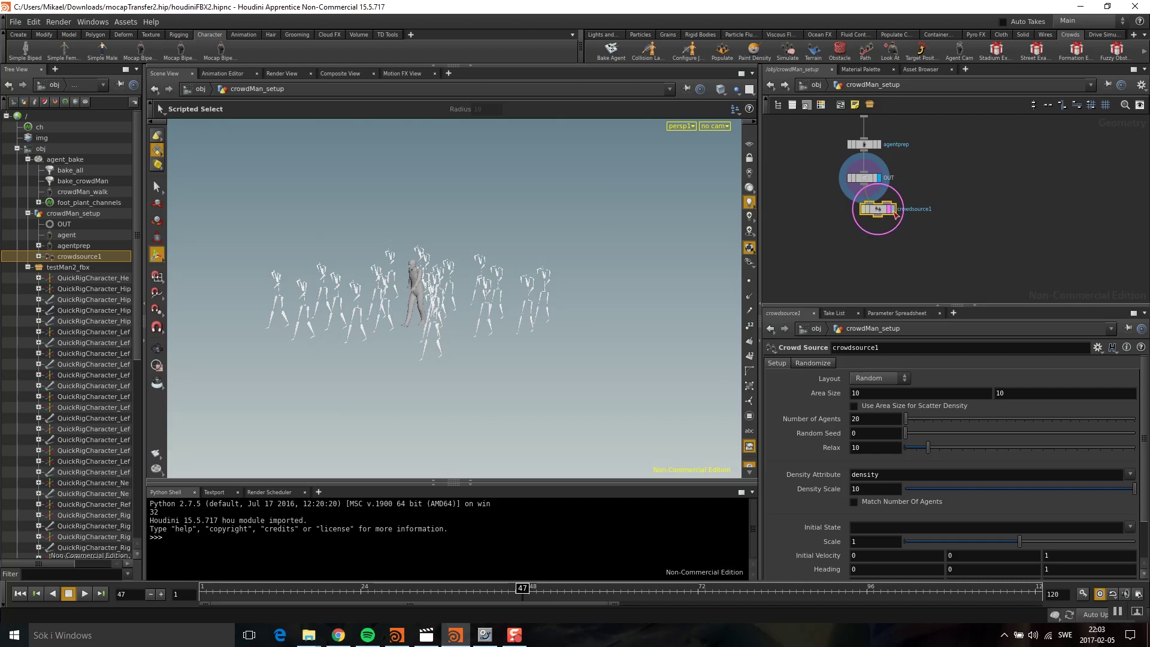
# Add a Null below crowdsource1, connect it, name it OUT_agents, and make it the black-coloured, displayed output node
pyautogui.scroll(3, 890, 214)
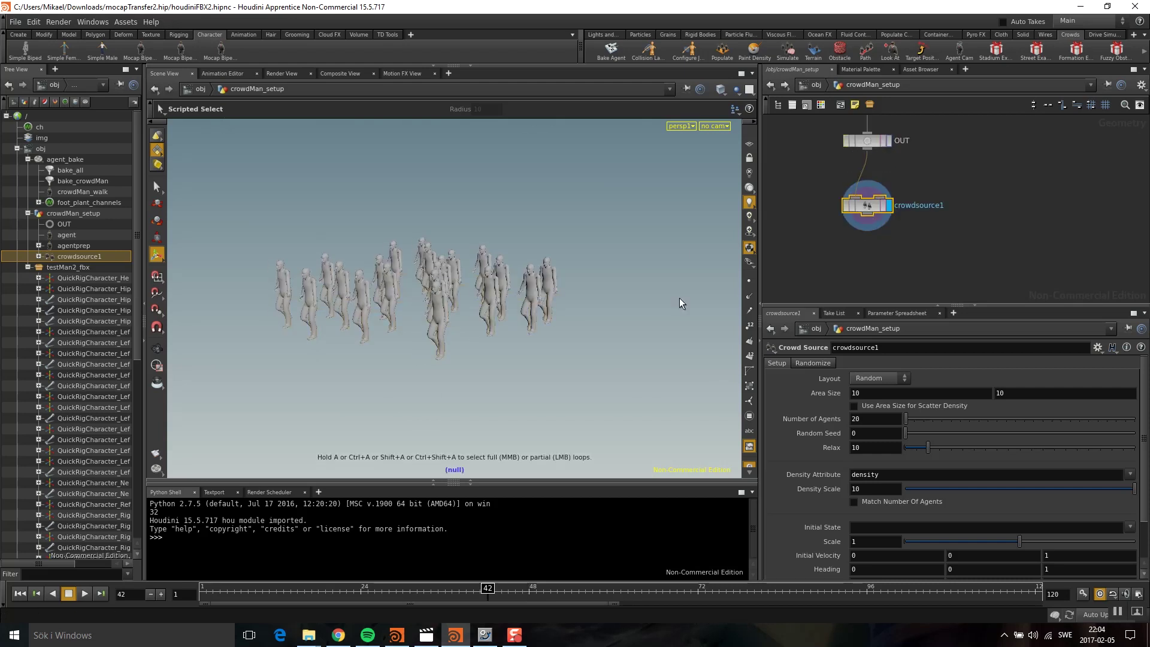
pyautogui.moveTo(950, 257); pyautogui.dragTo(935, 233, button='middle')
pyautogui.press('Tab')
pyautogui.write('null')
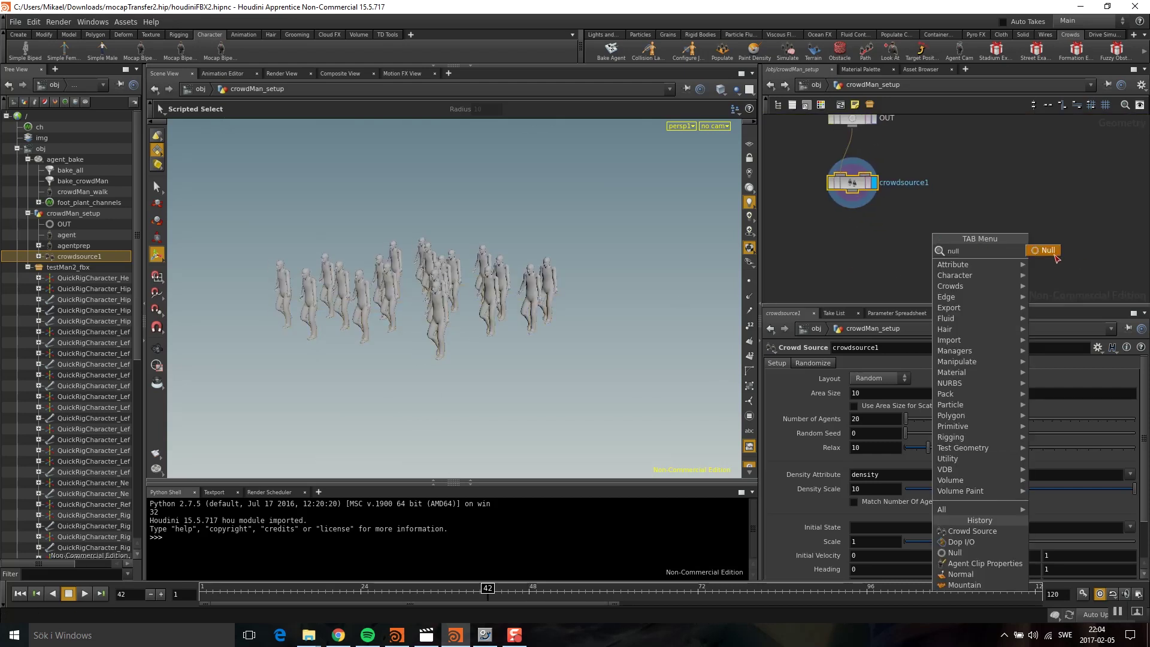
pyautogui.click(1047, 250)
pyautogui.click(854, 240)
pyautogui.doubleClick(890, 239)
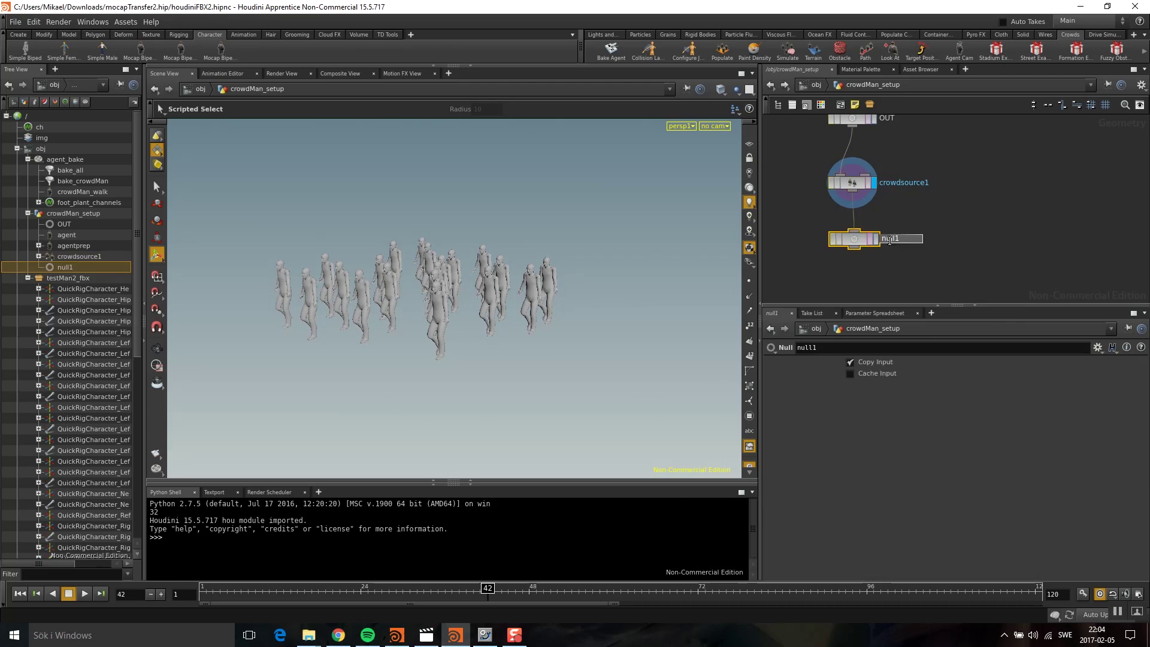
pyautogui.write('OUT_agents')
pyautogui.press('Return')
pyautogui.press('c')
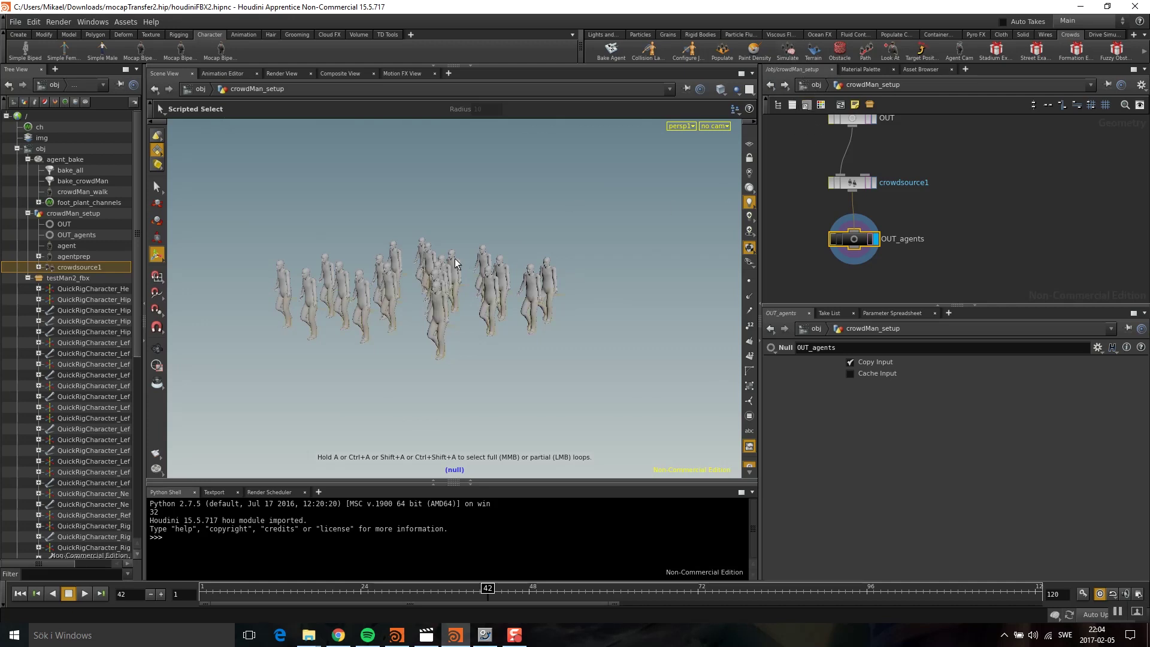
# Return to the object level, add a DOP Network and open it
pyautogui.press('u')
pyautogui.press('Tab')
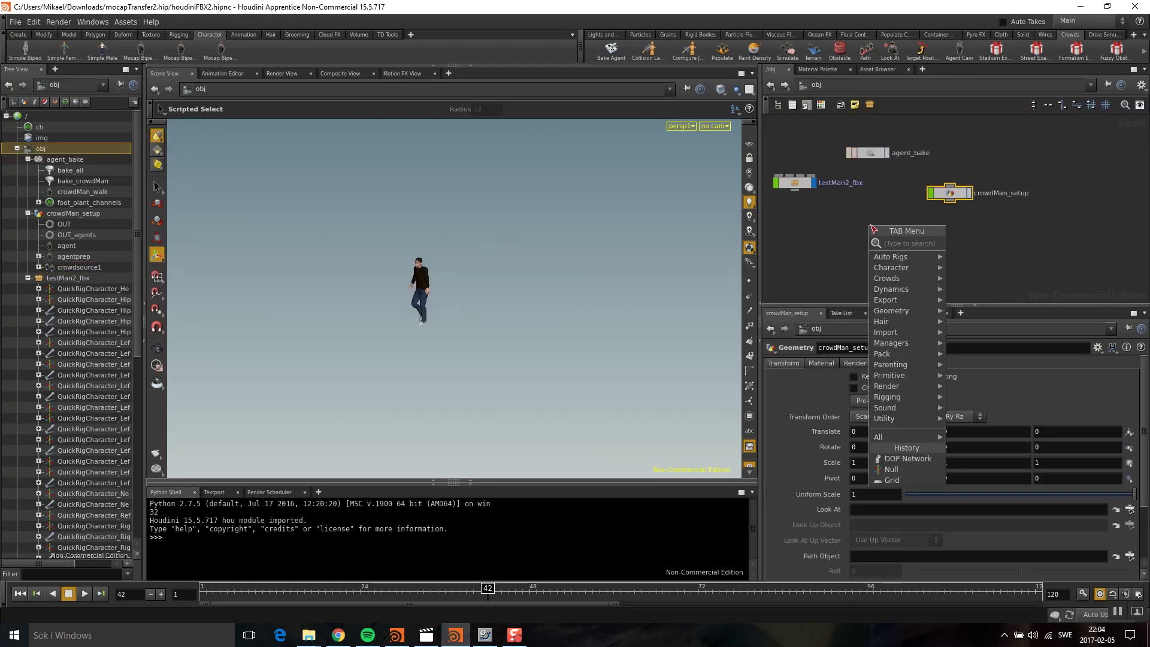
pyautogui.write('dop')
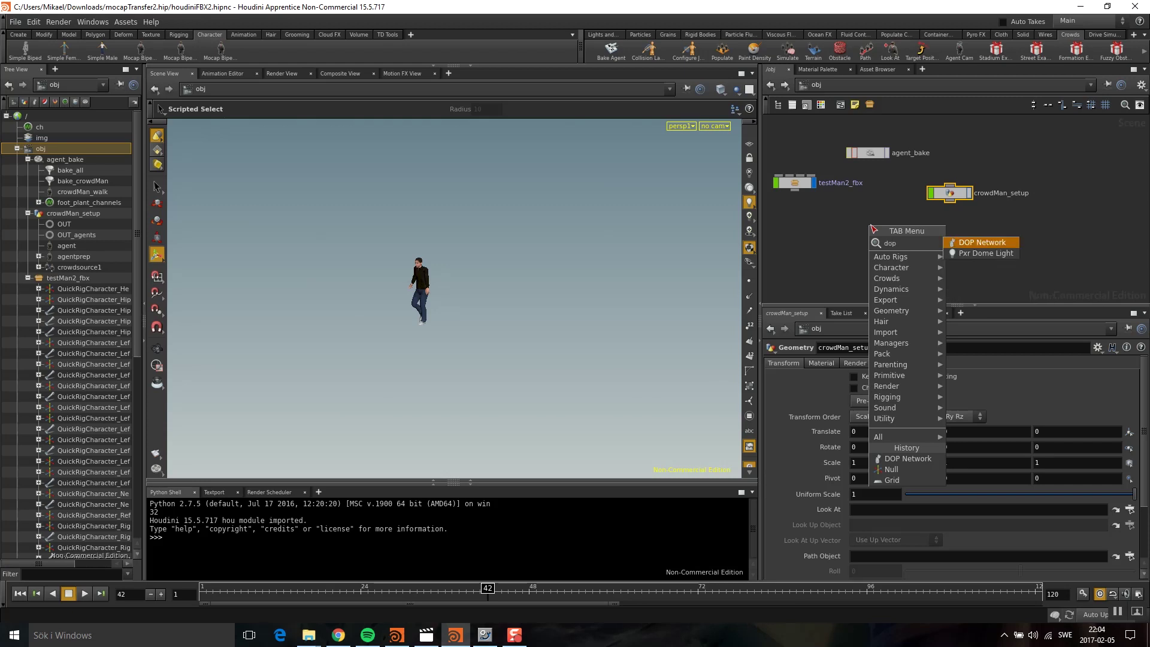
pyautogui.click(959, 245)
pyautogui.moveTo(901, 188); pyautogui.dragTo(899, 185, button='middle')
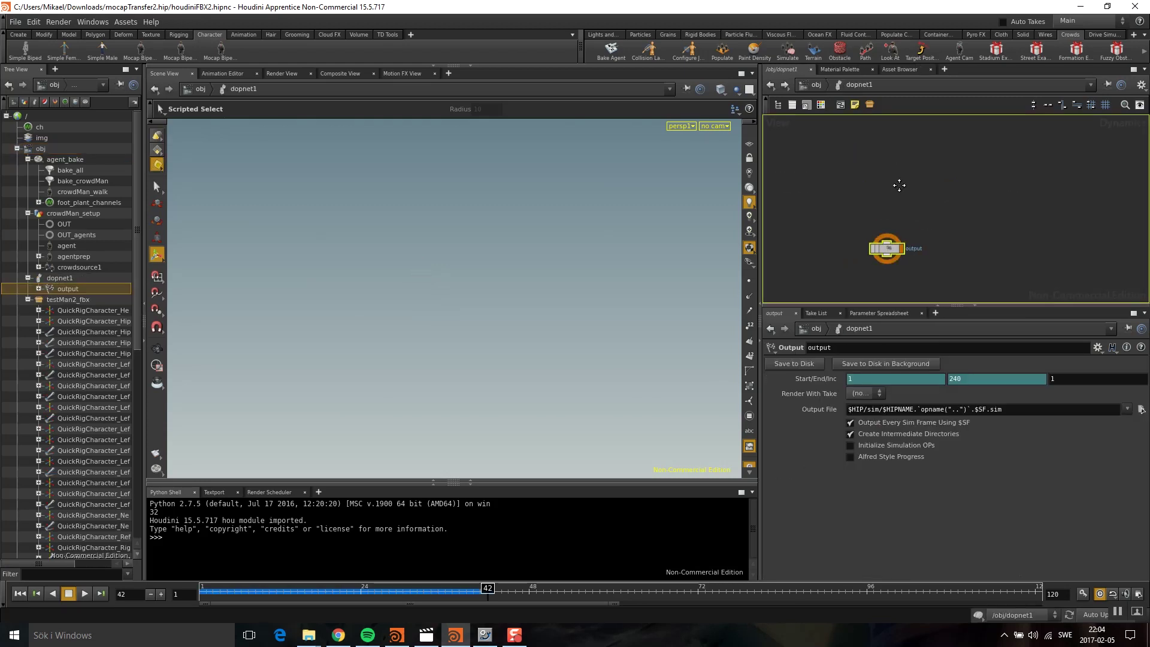
# Add a Crowd Solver node above output in dopnet1 and connect it to output
pyautogui.press('Tab')
pyautogui.write('crowd')
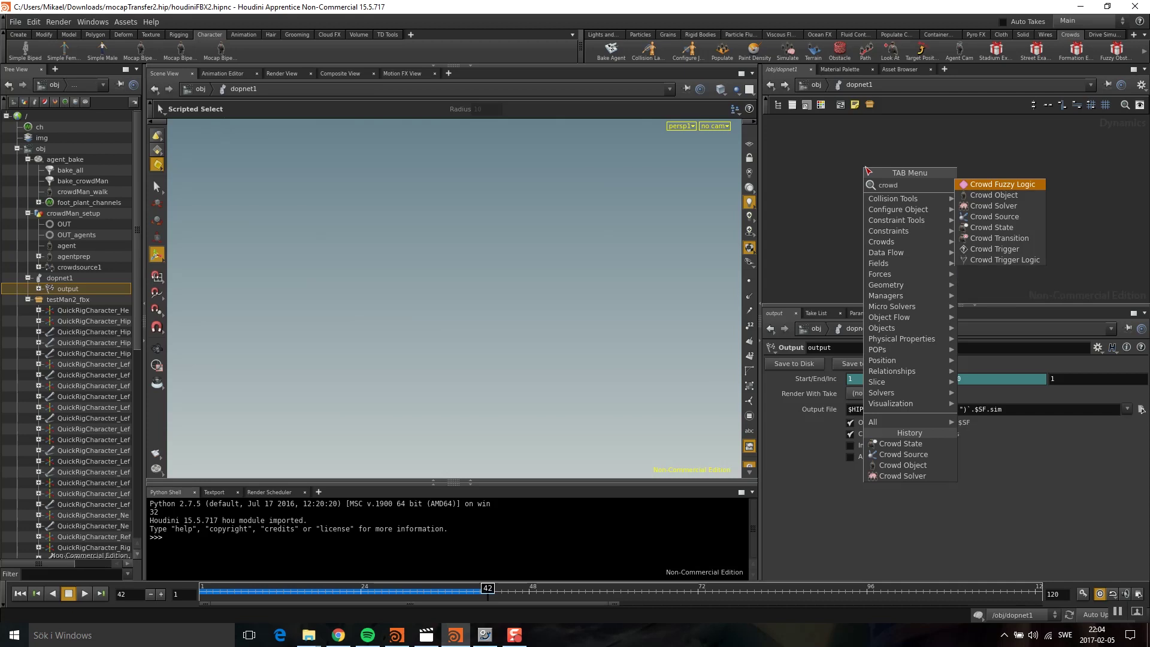
pyautogui.click(994, 207)
pyautogui.click(891, 202)
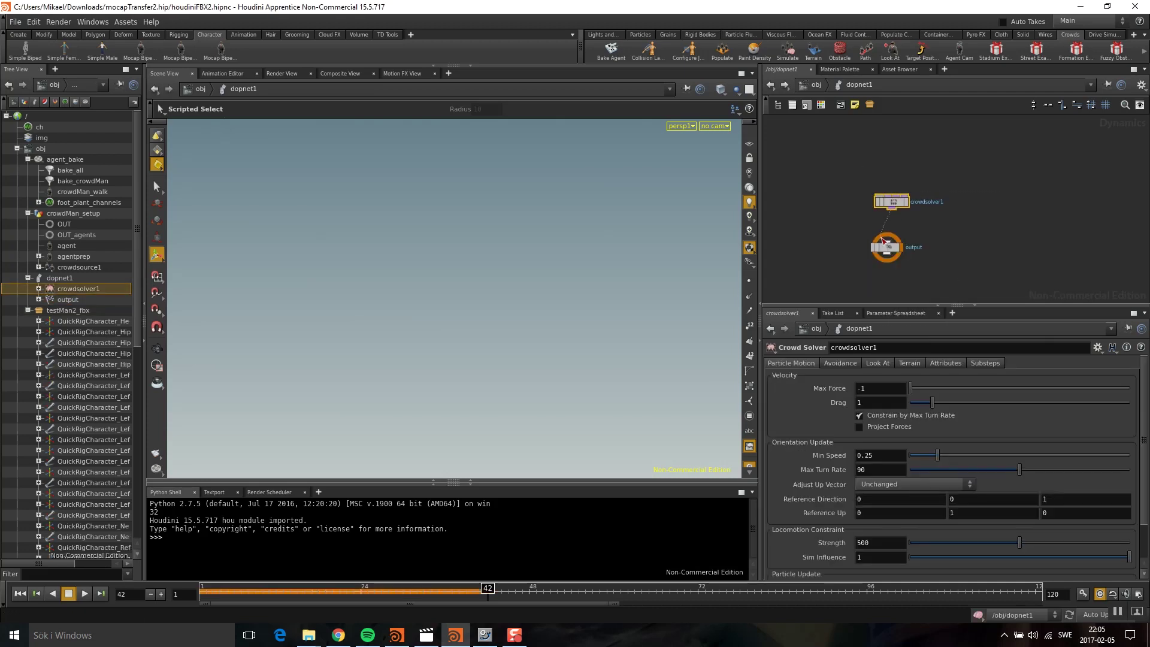
pyautogui.press('Delete')
# Add a Crowd Object node above crowdsolver1 and connect it to the solver's first input
pyautogui.press('Tab')
pyautogui.write('crowd')
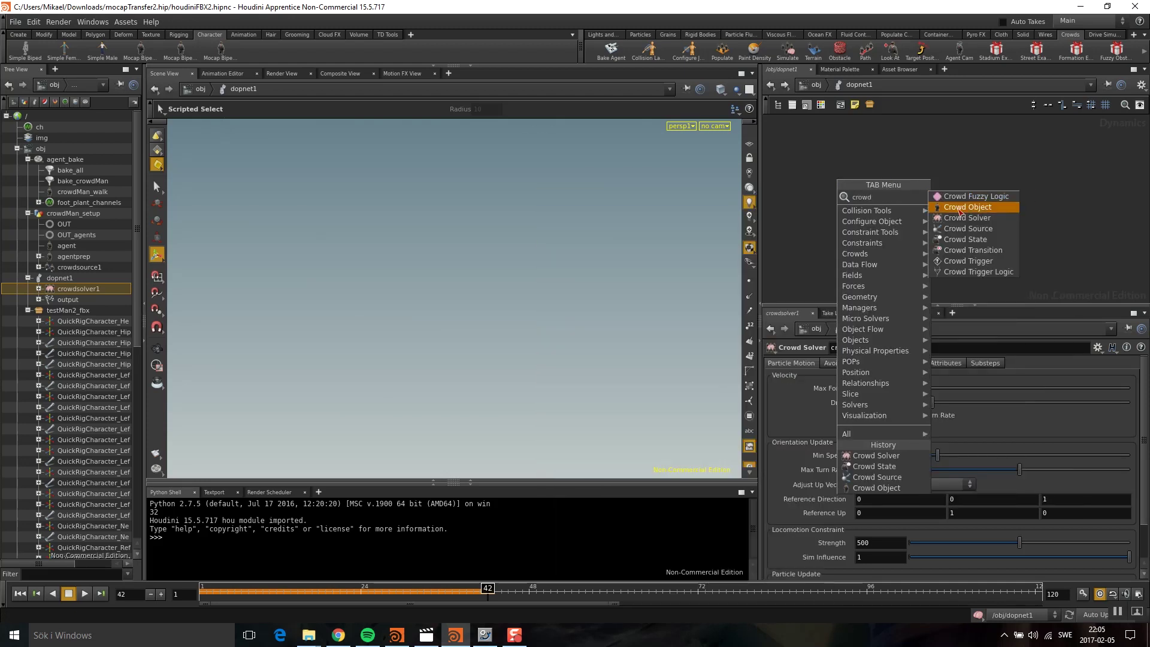
pyautogui.click(968, 206)
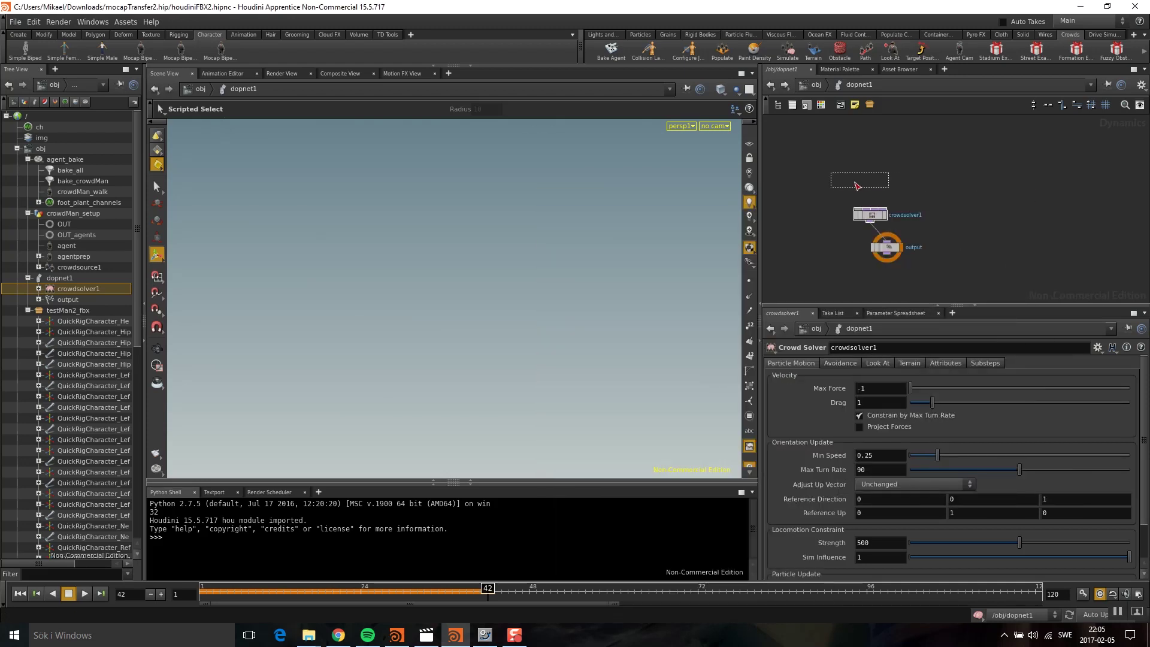
pyautogui.click(825, 181)
# Add a Crowd Source node, connect it to the second input of crowdsolver1 and arrange it beside crowdobject1
pyautogui.click(911, 186)
pyautogui.press('Tab')
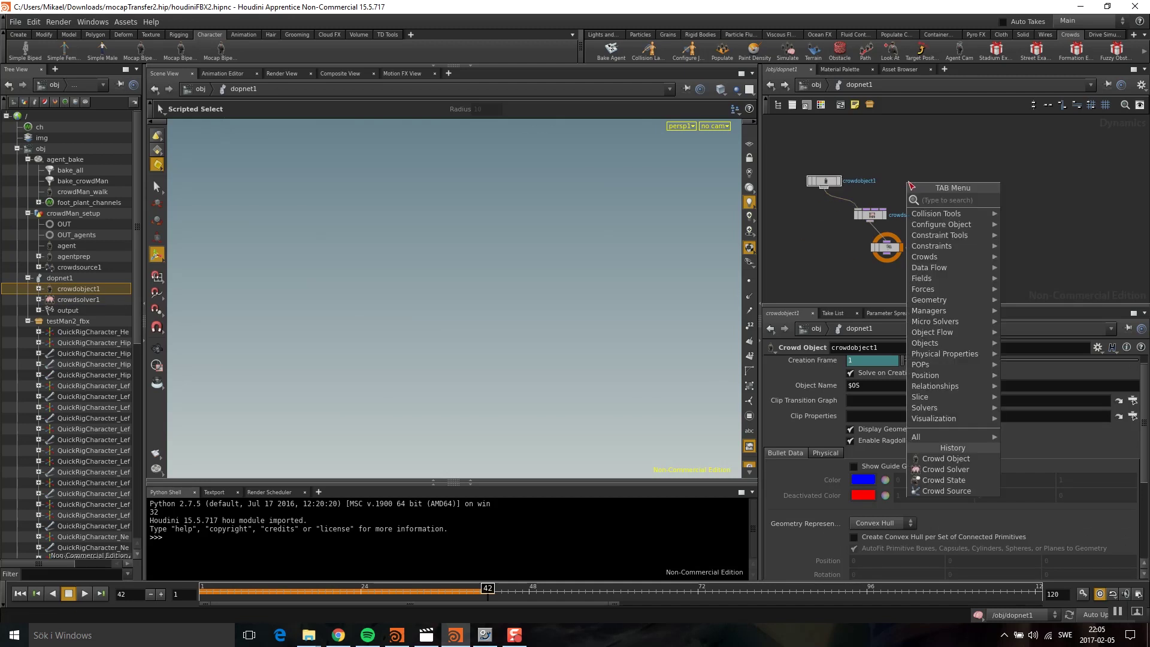
pyautogui.write('c')
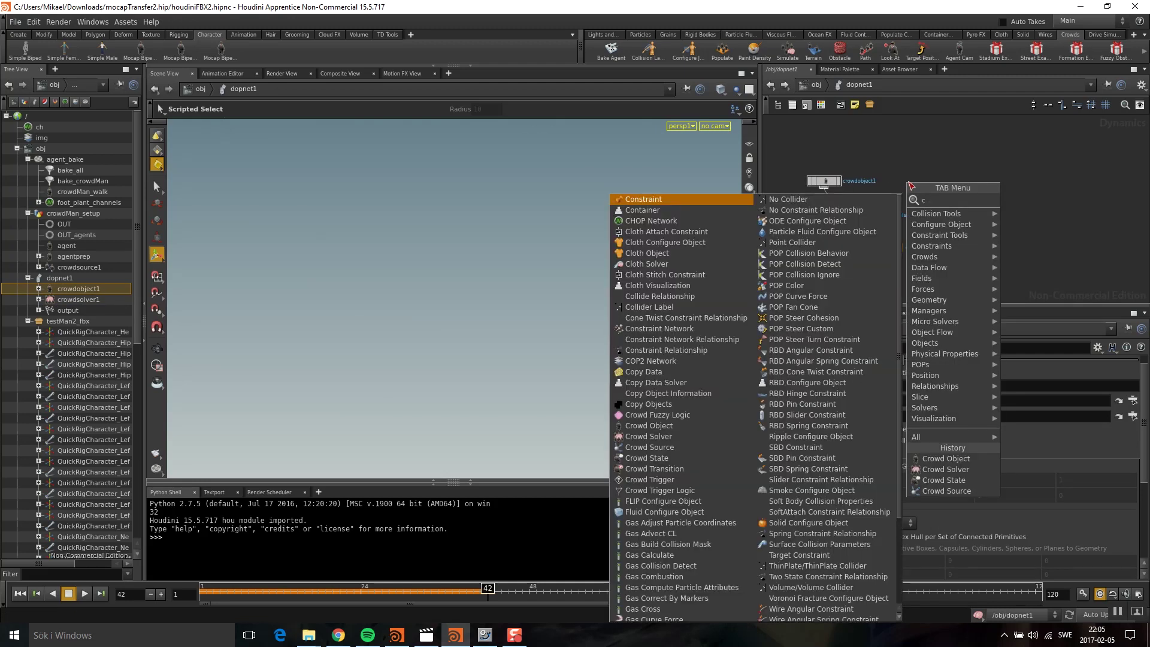
pyautogui.write('ro')
pyautogui.click(1023, 231)
pyautogui.click(879, 164)
pyautogui.click(879, 172)
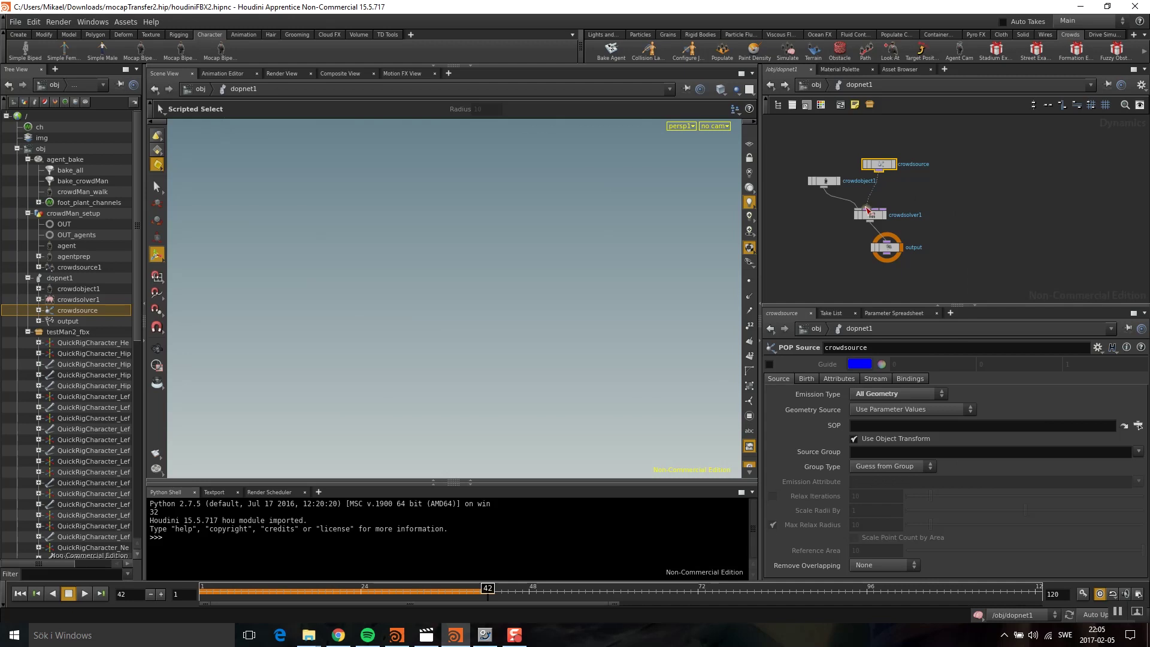
pyautogui.moveTo(880, 165); pyautogui.dragTo(870, 166)
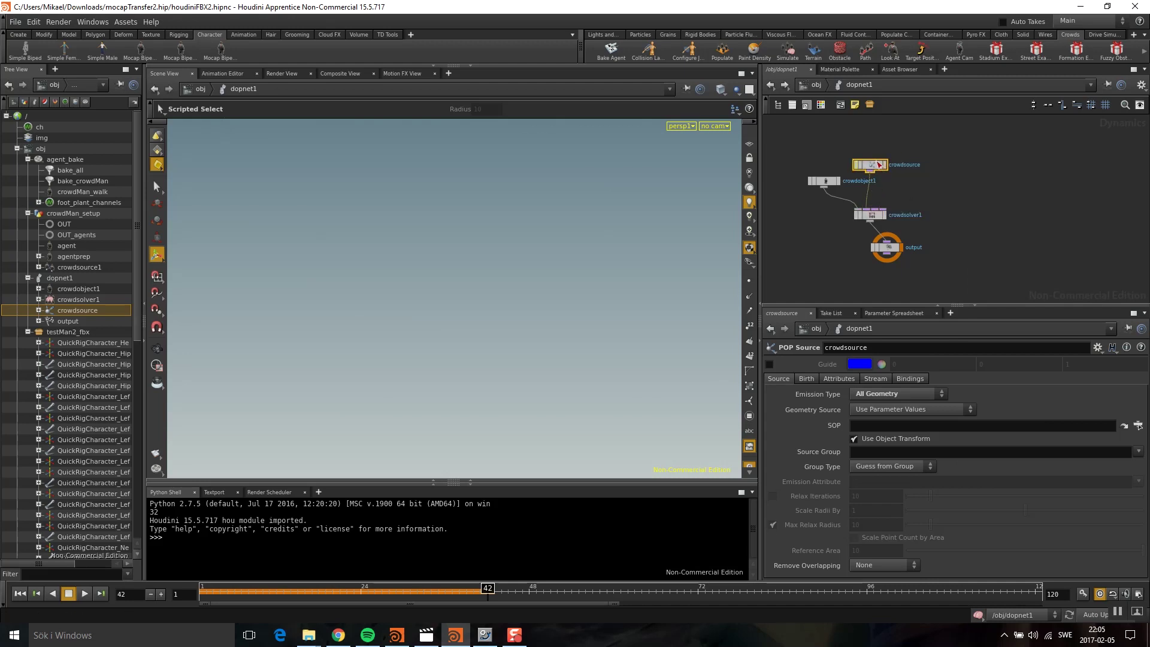
pyautogui.moveTo(823, 184); pyautogui.dragTo(852, 169)
# Set the SOP of the crowdsource node to /obj/crowdMan_setup/OUT_agents
pyautogui.click(1138, 425)
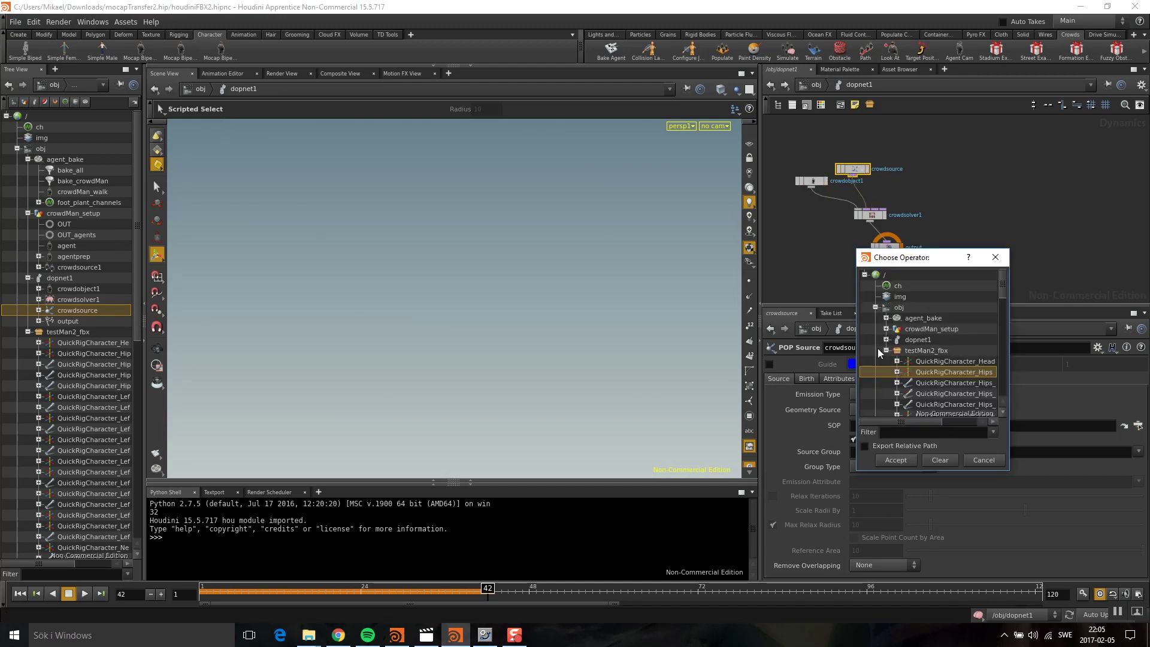
pyautogui.click(896, 460)
pyautogui.click(912, 232)
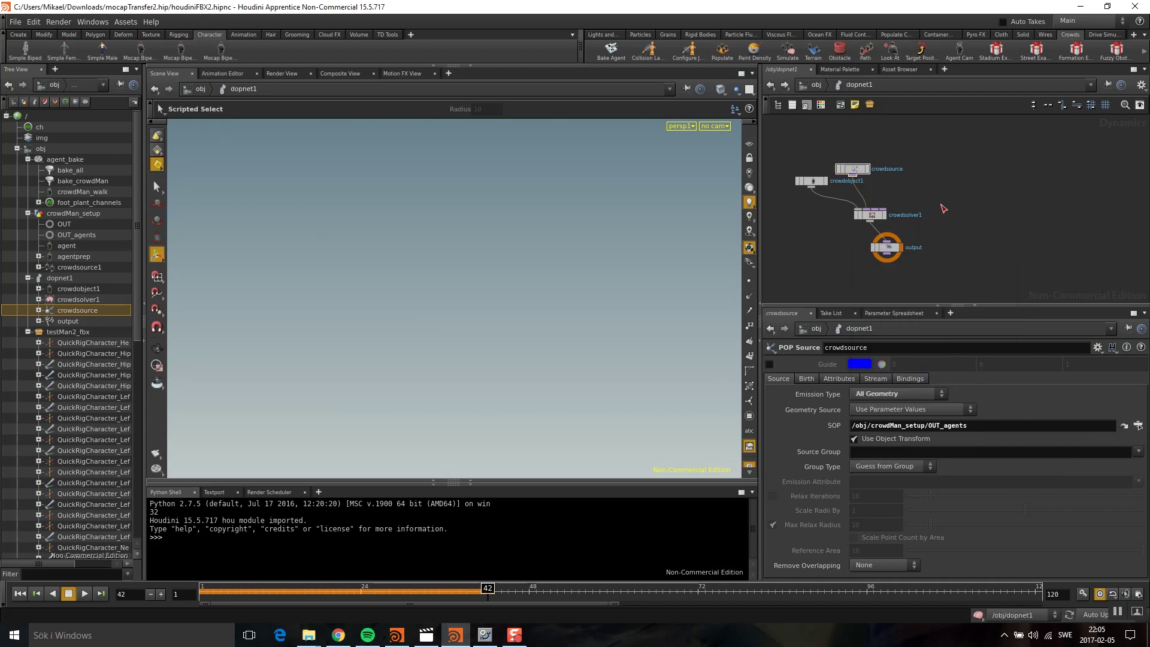
# Add a Crowd State node above the solver and connect it to crowdsolver1
pyautogui.press('Tab')
pyautogui.write('state')
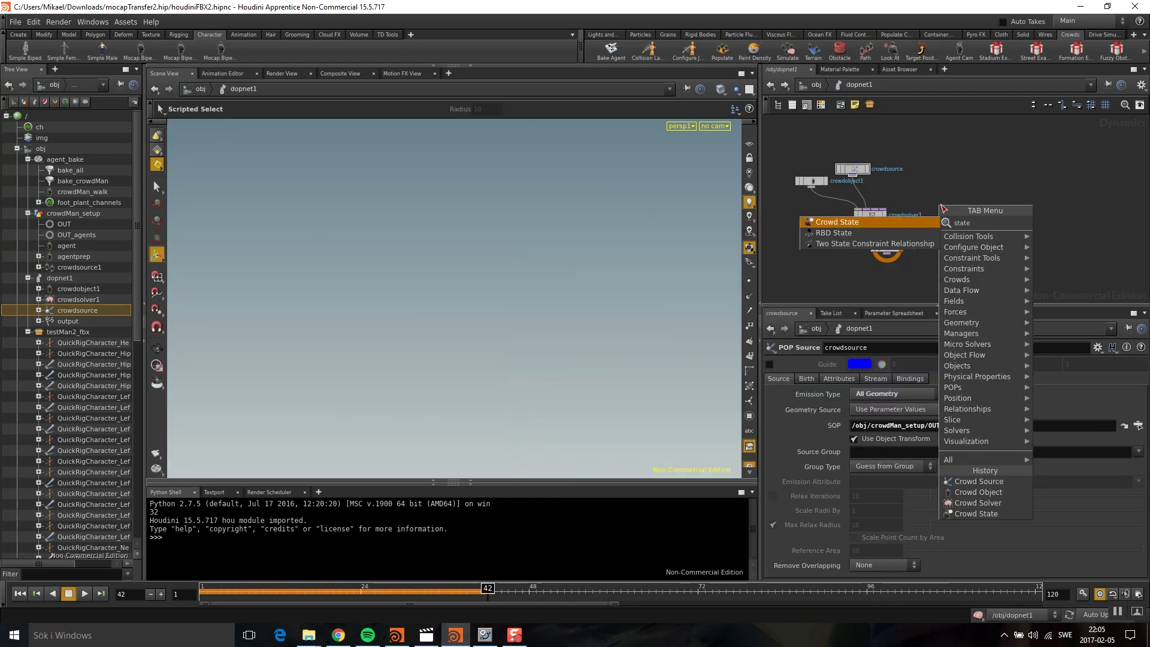
pyautogui.click(872, 220)
pyautogui.click(904, 161)
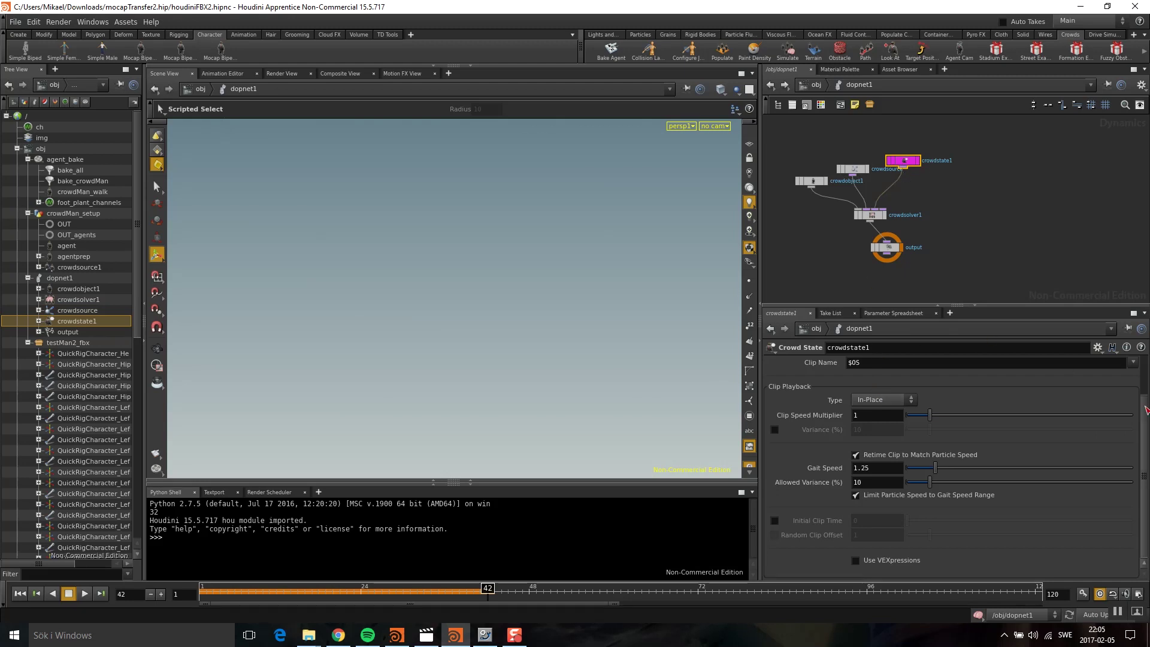
pyautogui.scroll(3, 1021, 376)
# Rename the crowd state node to walk so its name matches the agent clip
pyautogui.doubleClick(938, 160)
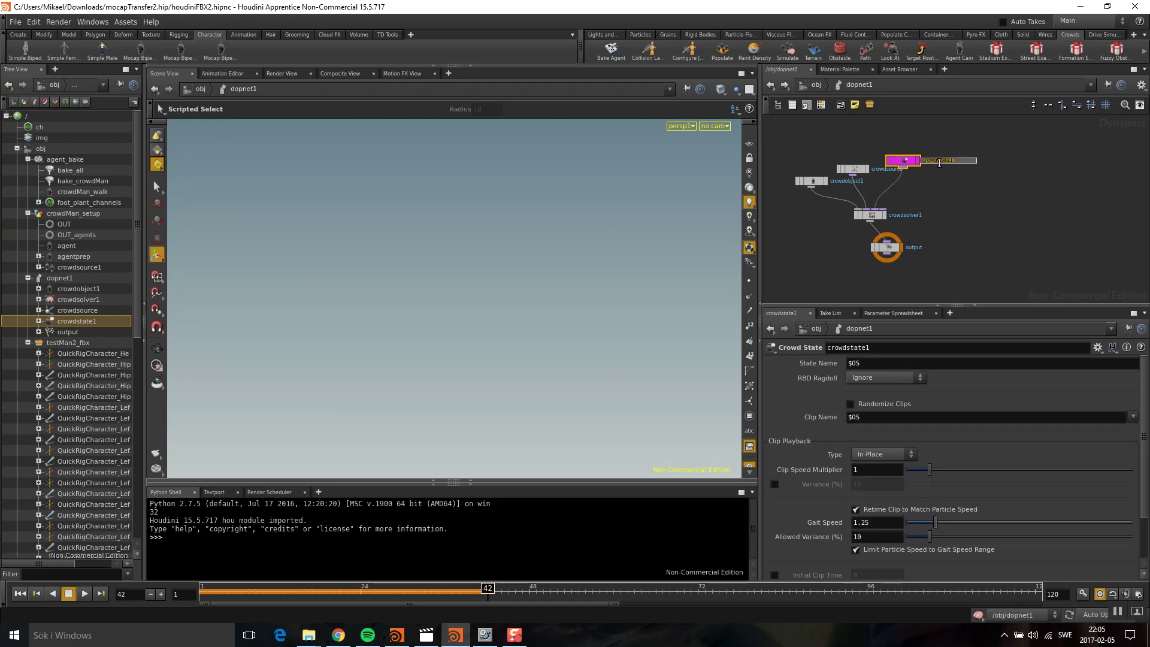
pyautogui.press('Return')
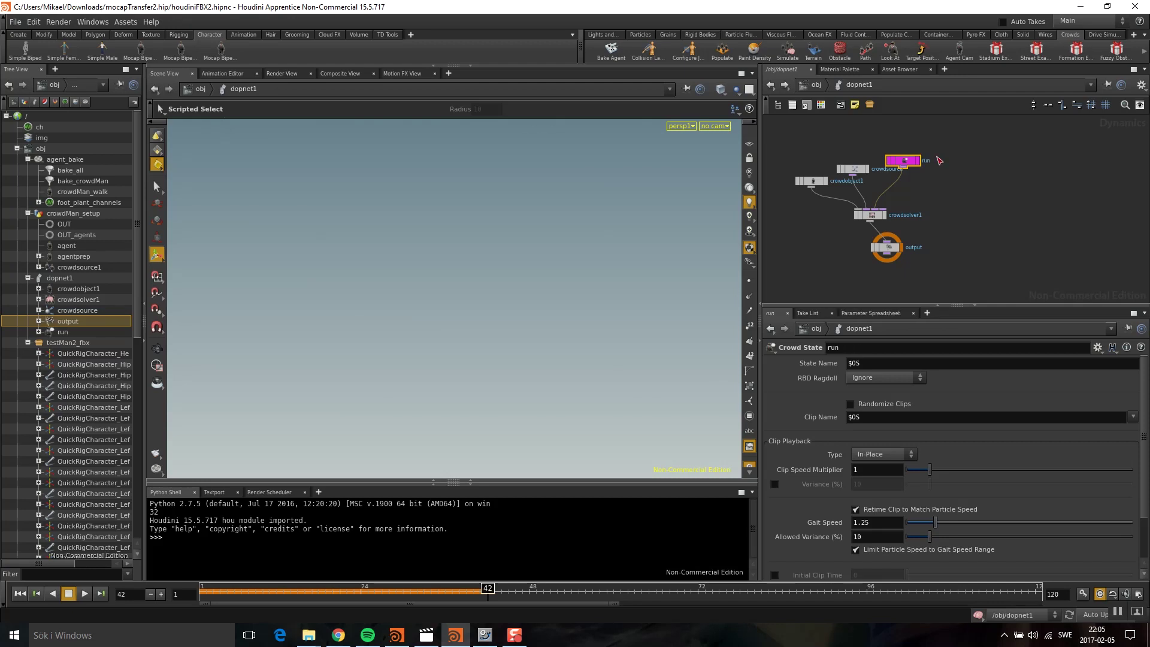
pyautogui.scroll(2, 926, 245)
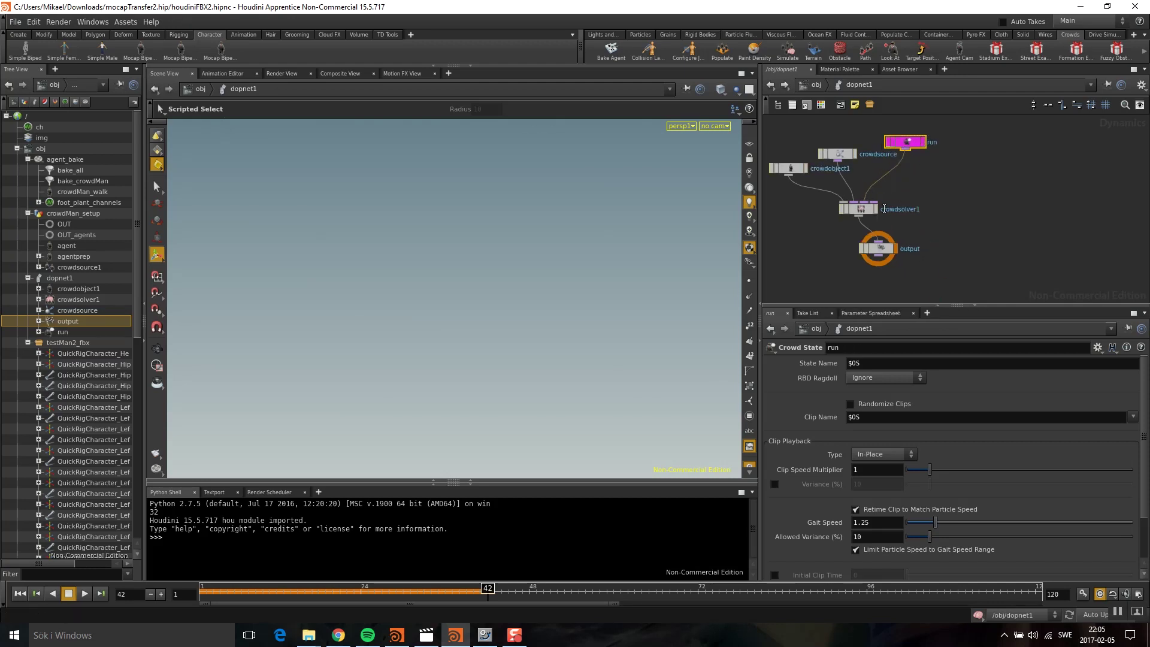
pyautogui.doubleClick(932, 142)
pyautogui.press('Return')
pyautogui.moveTo(950, 194); pyautogui.dragTo(966, 173, button='middle')
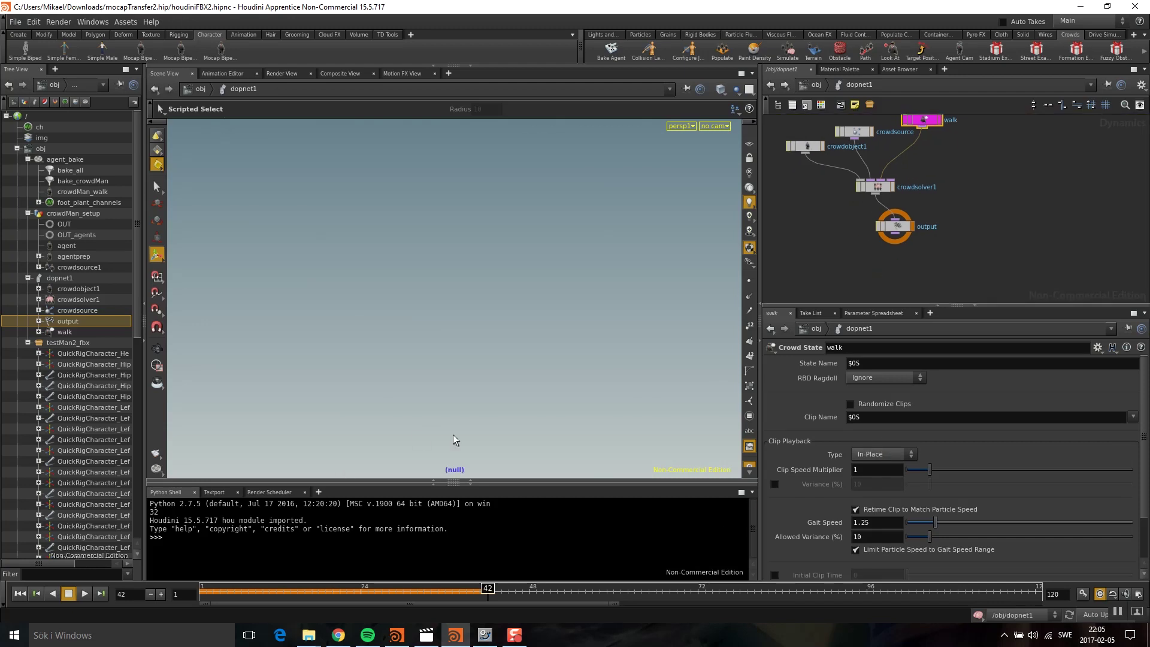
# Play the crowd simulation from the first frame and examine how the agents walk
pyautogui.click(21, 594)
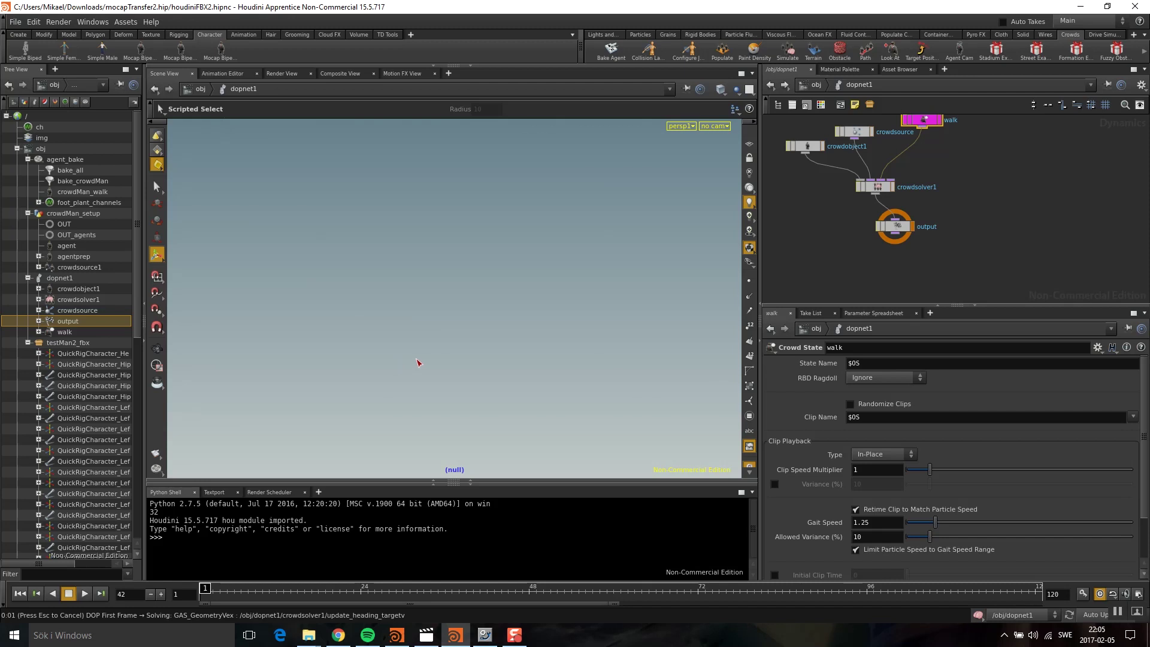
pyautogui.click(84, 594)
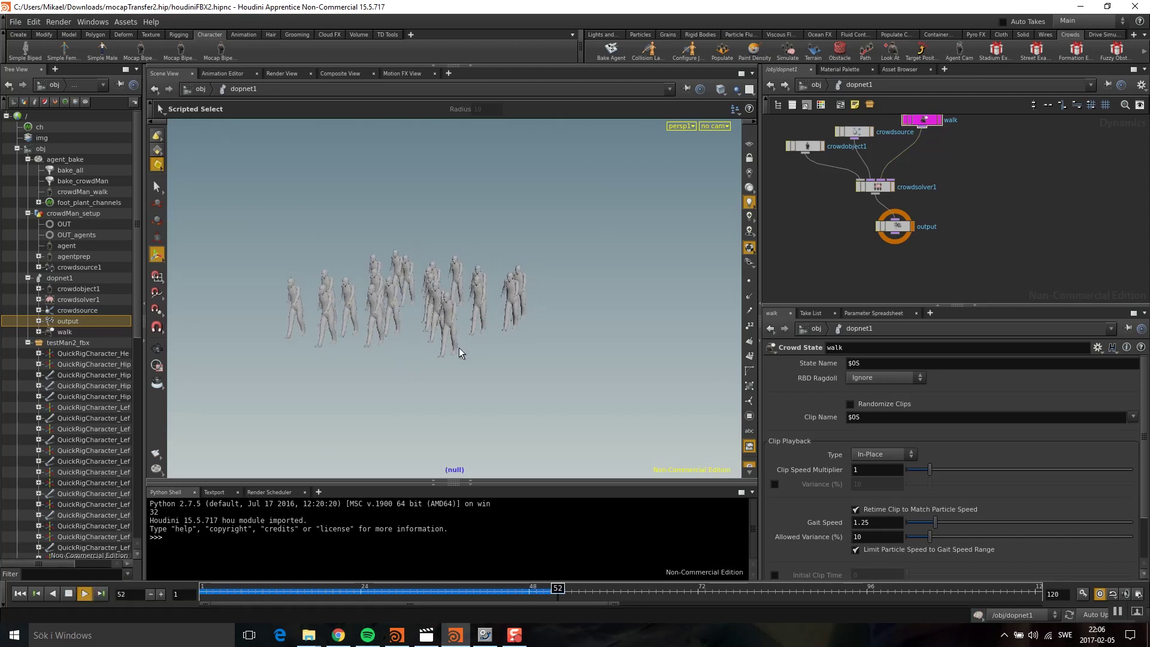
pyautogui.press('Escape')
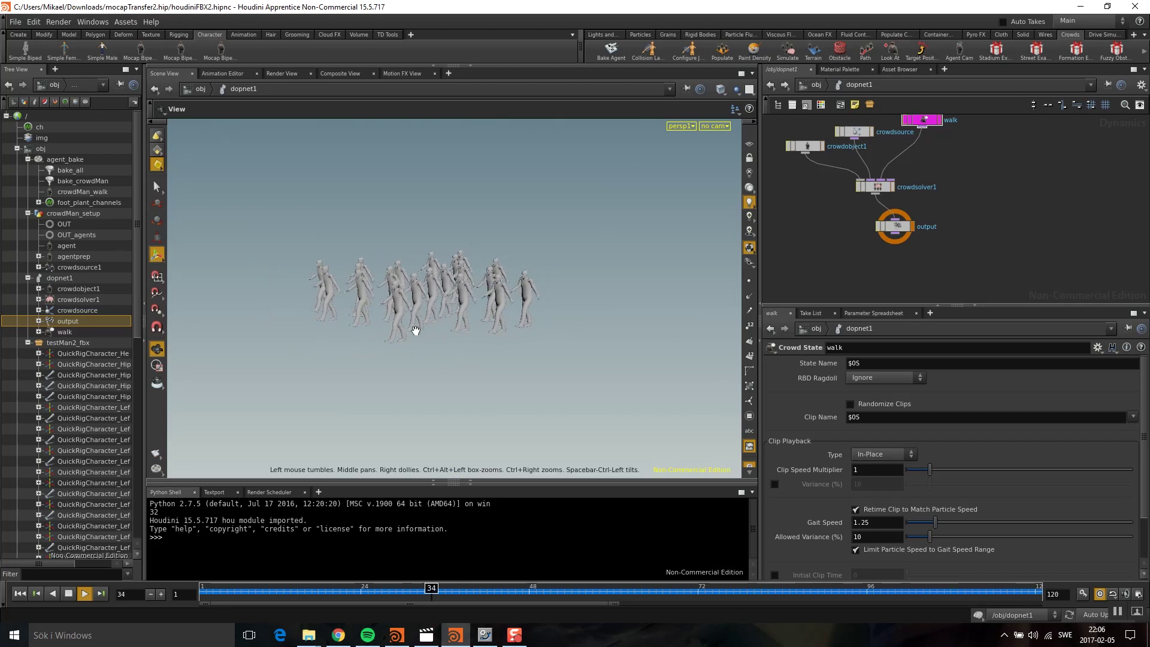
# Set the clip playback type of the walk state to Locomotive
pyautogui.moveTo(794, 250); pyautogui.dragTo(793, 259, button='middle')
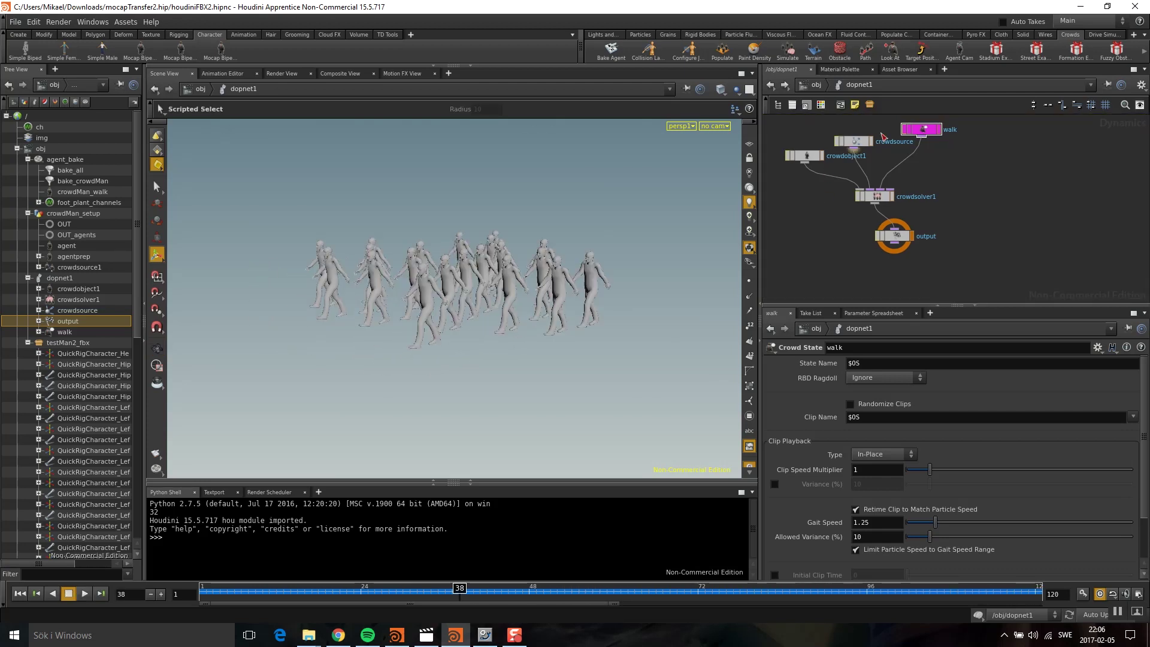
pyautogui.click(884, 454)
pyautogui.click(881, 467)
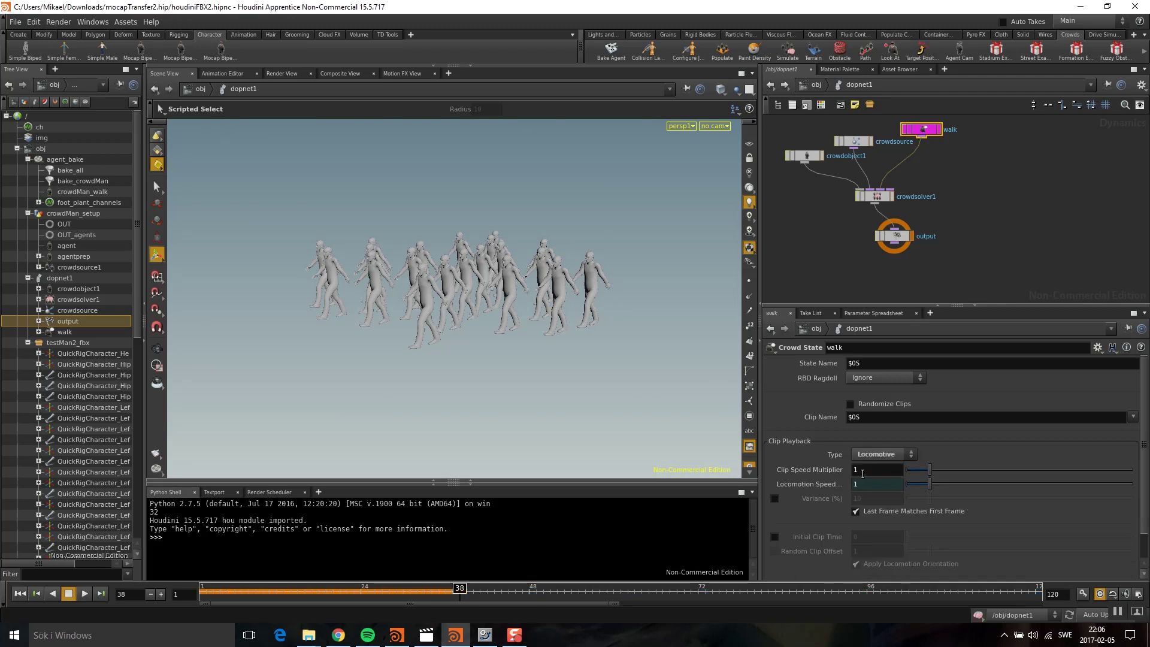
# Replay the simulation from the first frame with locomotive playback, check the agents' motion and stop it
pyautogui.click(19, 594)
pyautogui.click(84, 594)
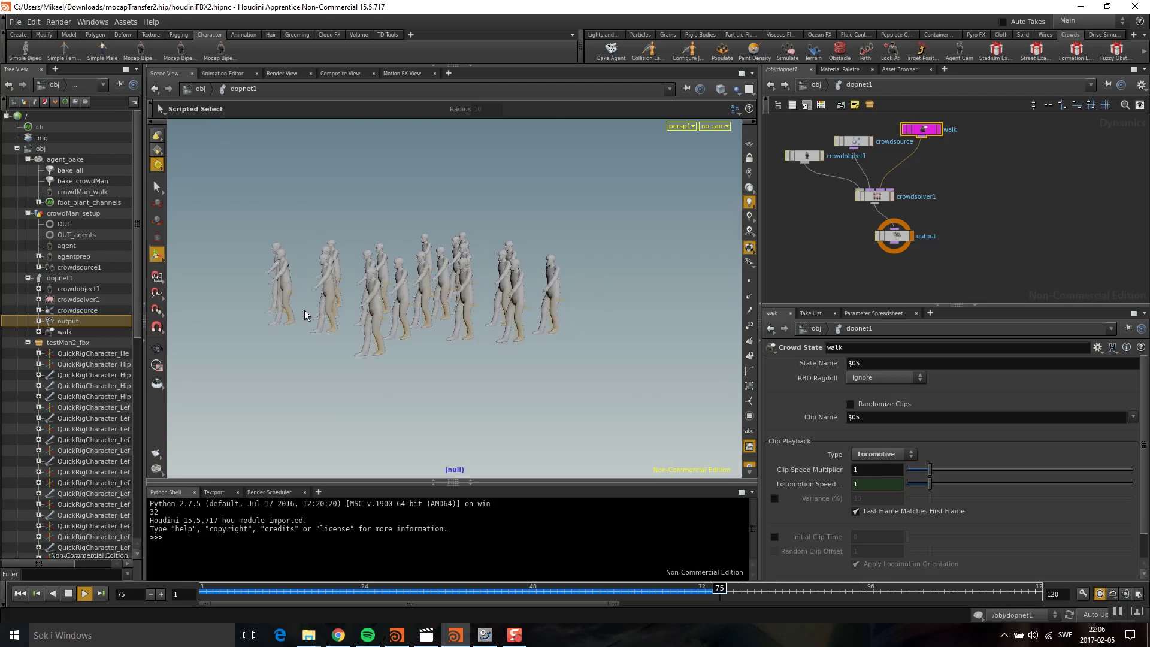
pyautogui.click(69, 594)
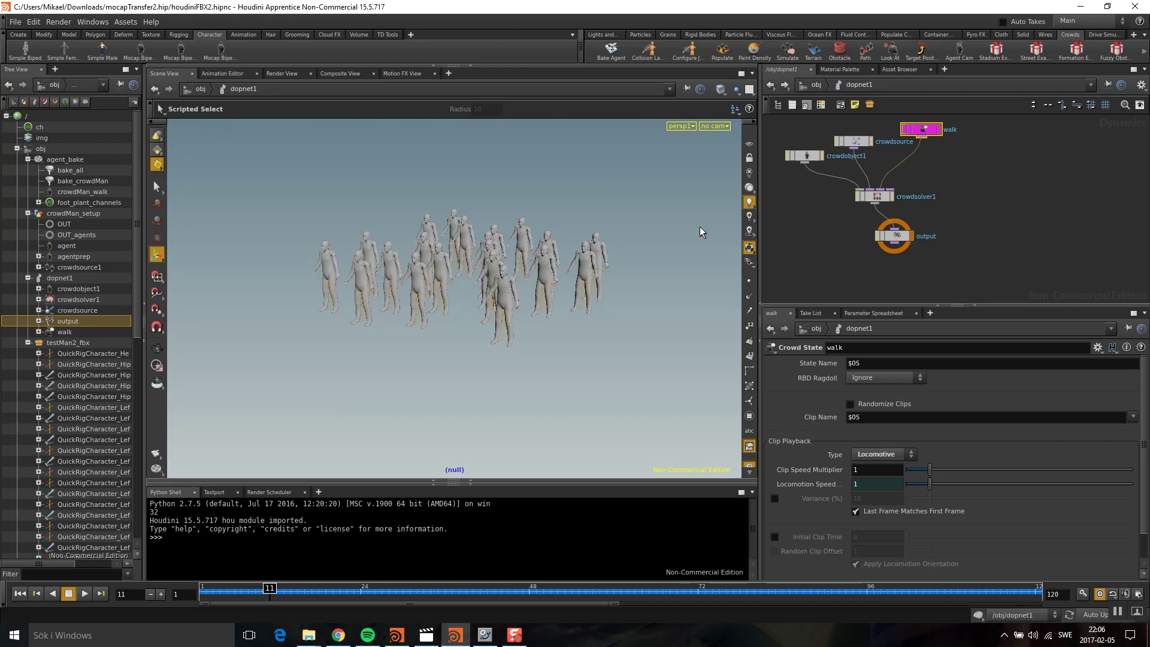
# Inside crowdMan_setup, add an Agent Clip Properties node, connect crowdsource1 to its input and make it the displayed node
pyautogui.press('u')
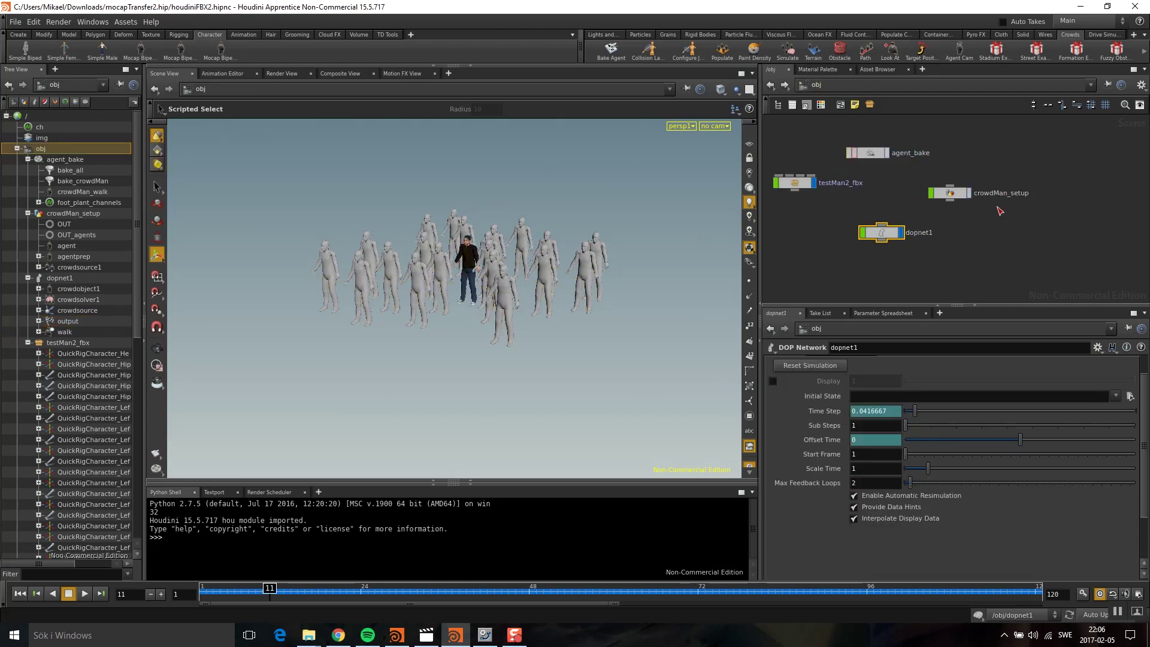
pyautogui.click(952, 194)
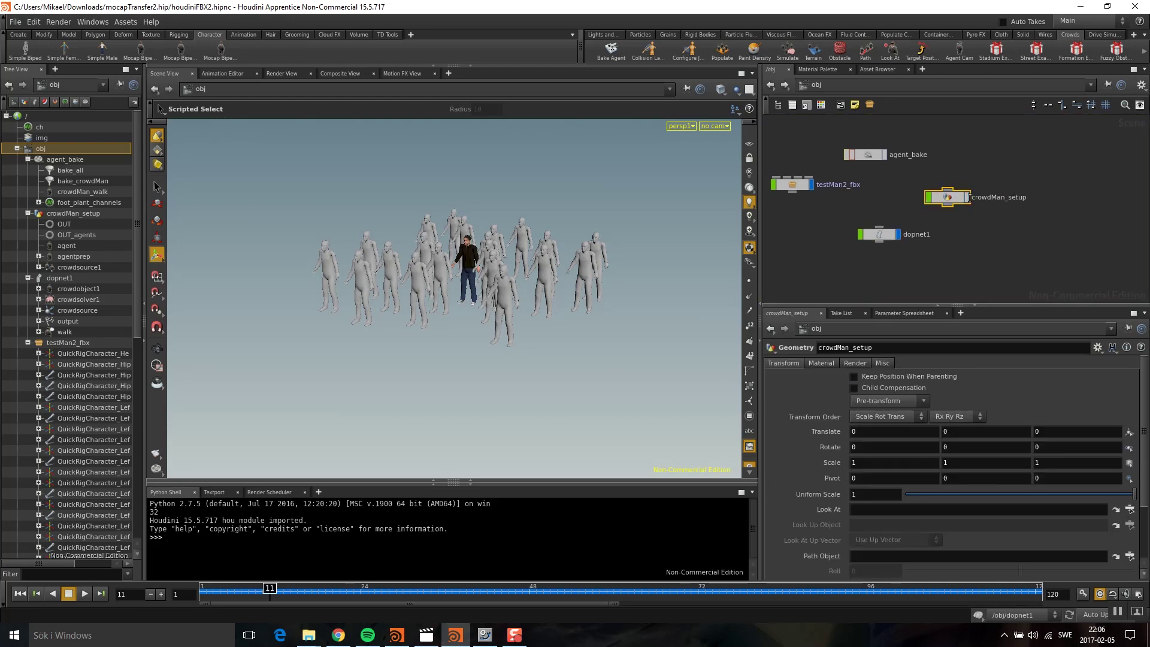
pyautogui.doubleClick(945, 200)
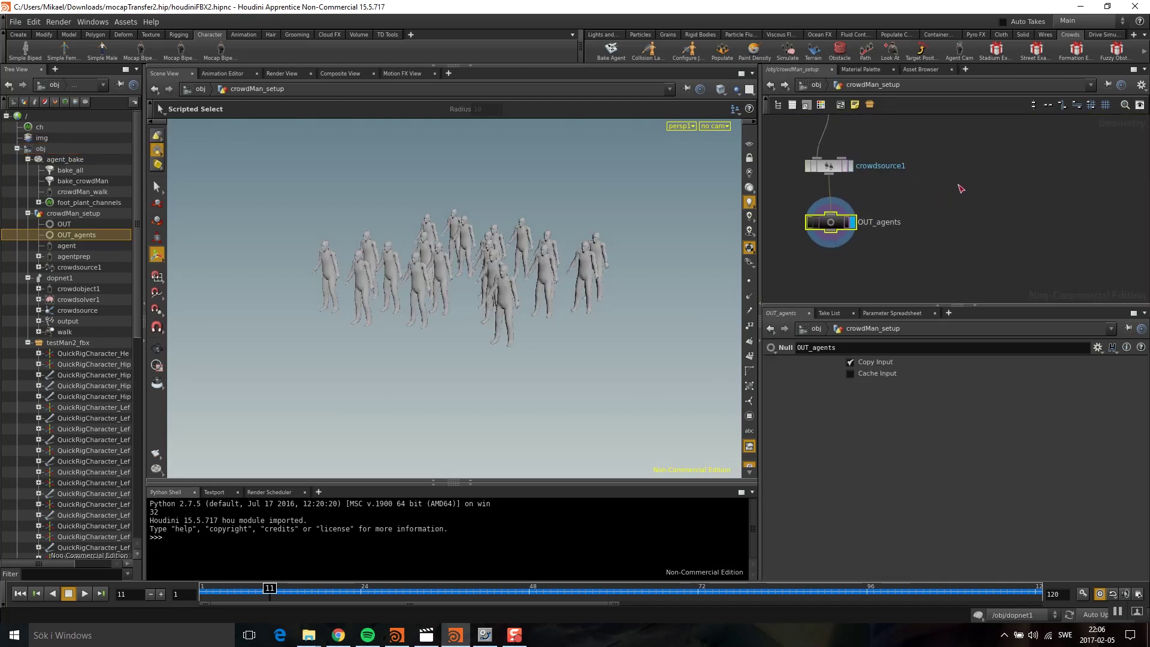
pyautogui.press('Tab')
pyautogui.write('clip')
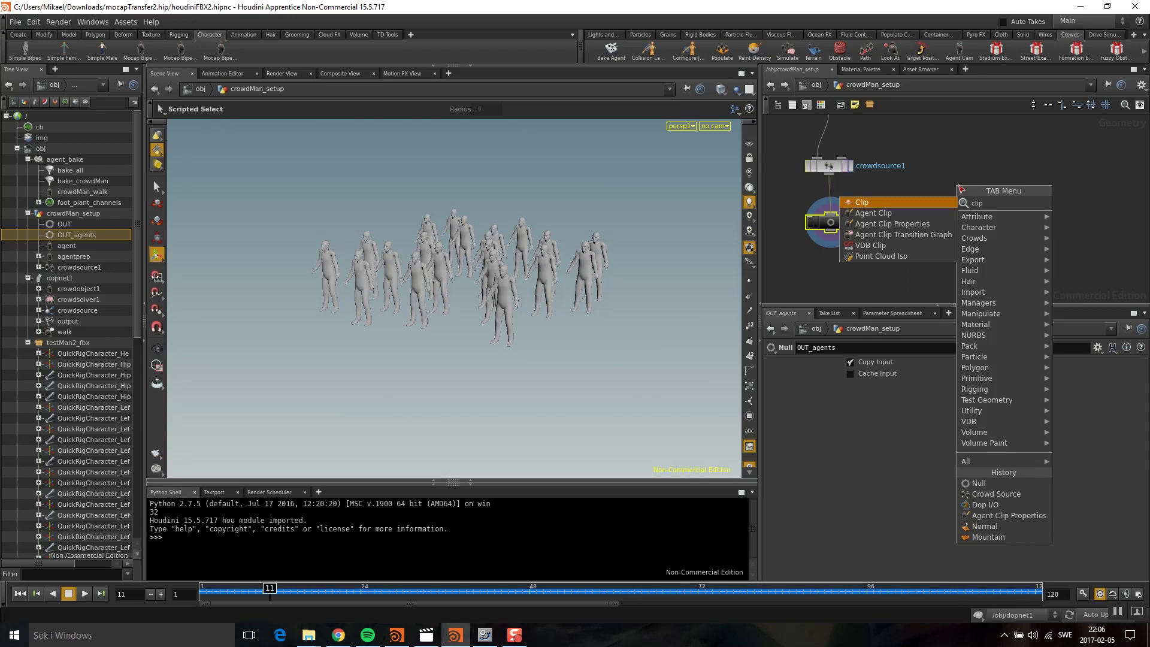
pyautogui.click(893, 223)
pyautogui.click(944, 200)
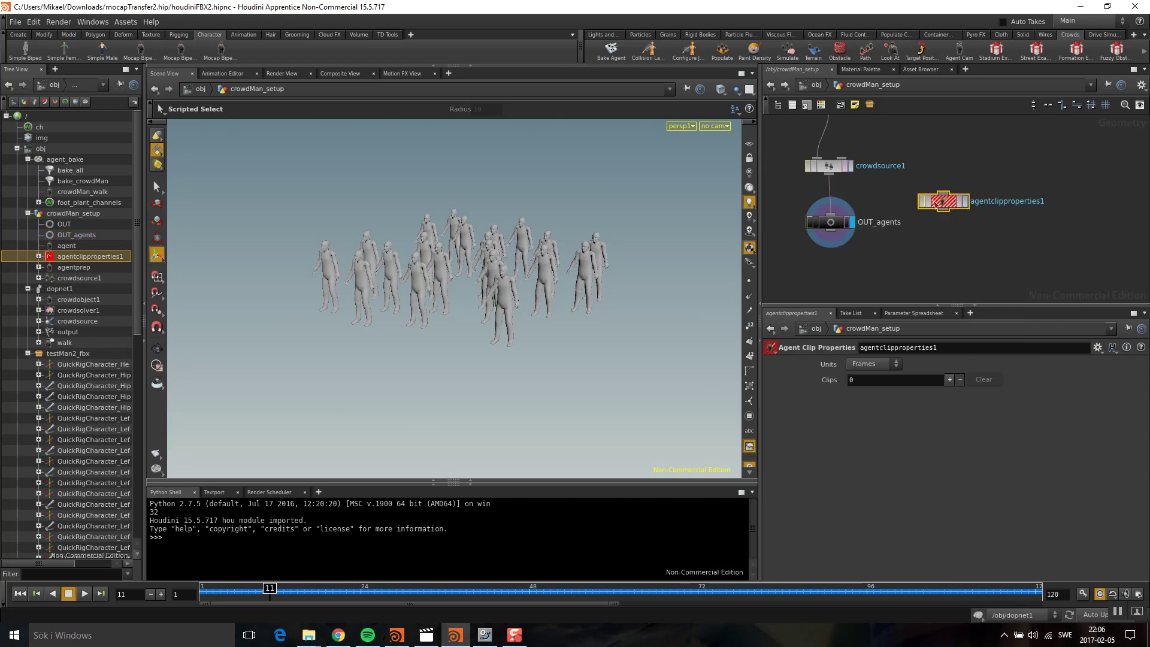
pyautogui.moveTo(829, 175); pyautogui.dragTo(944, 195)
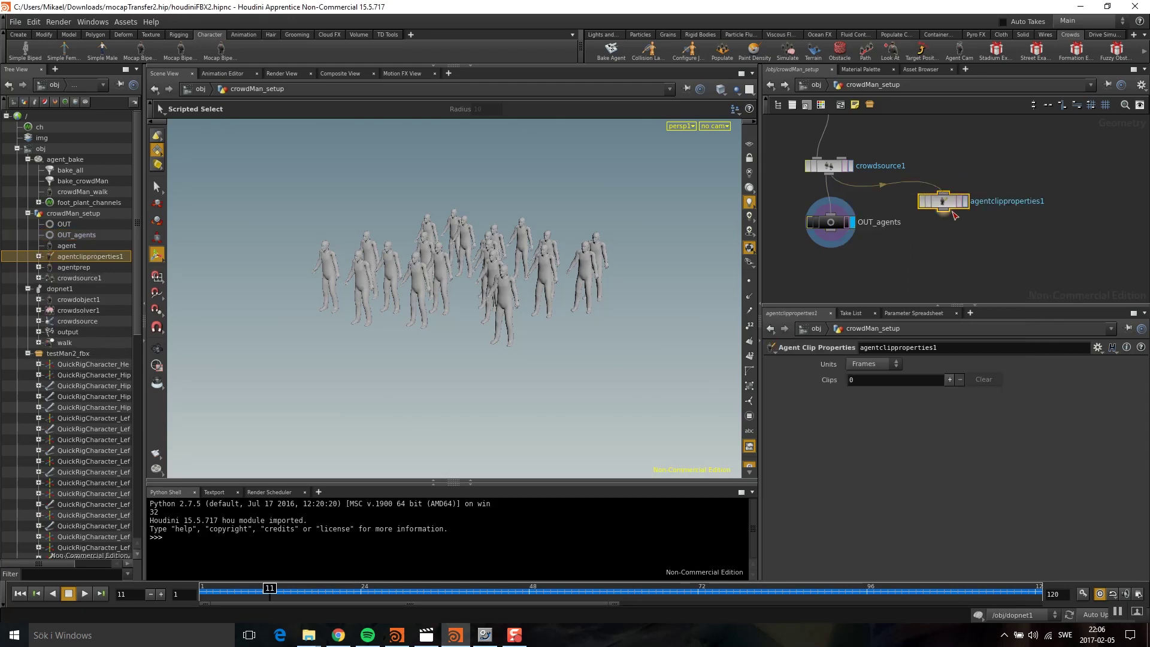
pyautogui.click(966, 203)
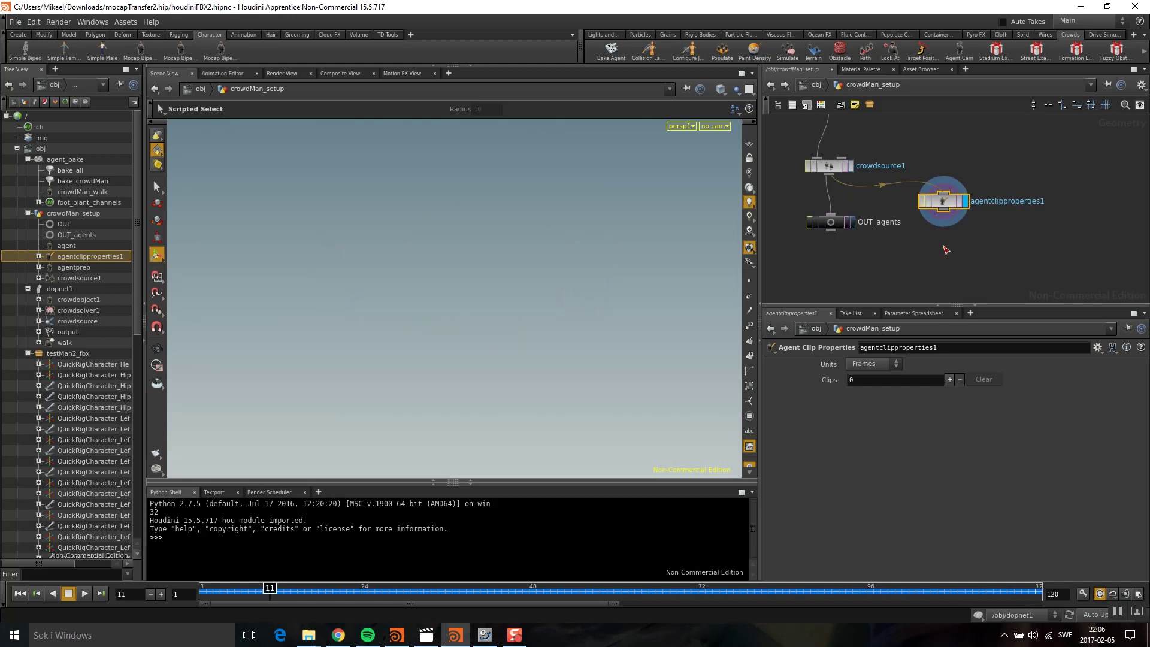
# Add one clip entry to agentclipproperties1 and set its clip name to walk
pyautogui.click(950, 379)
pyautogui.click(1139, 396)
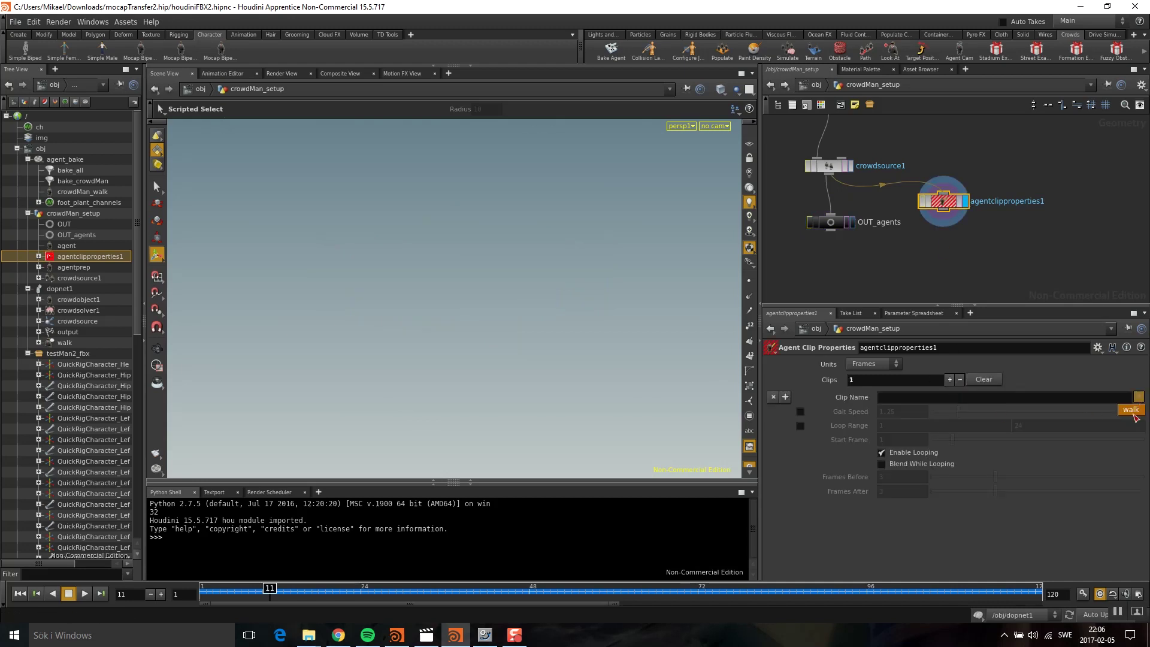
pyautogui.click(1134, 413)
# Enable the walk clip's loop range from 40 to 71 and blend while looping with 3 frames before and 3 after
pyautogui.click(800, 426)
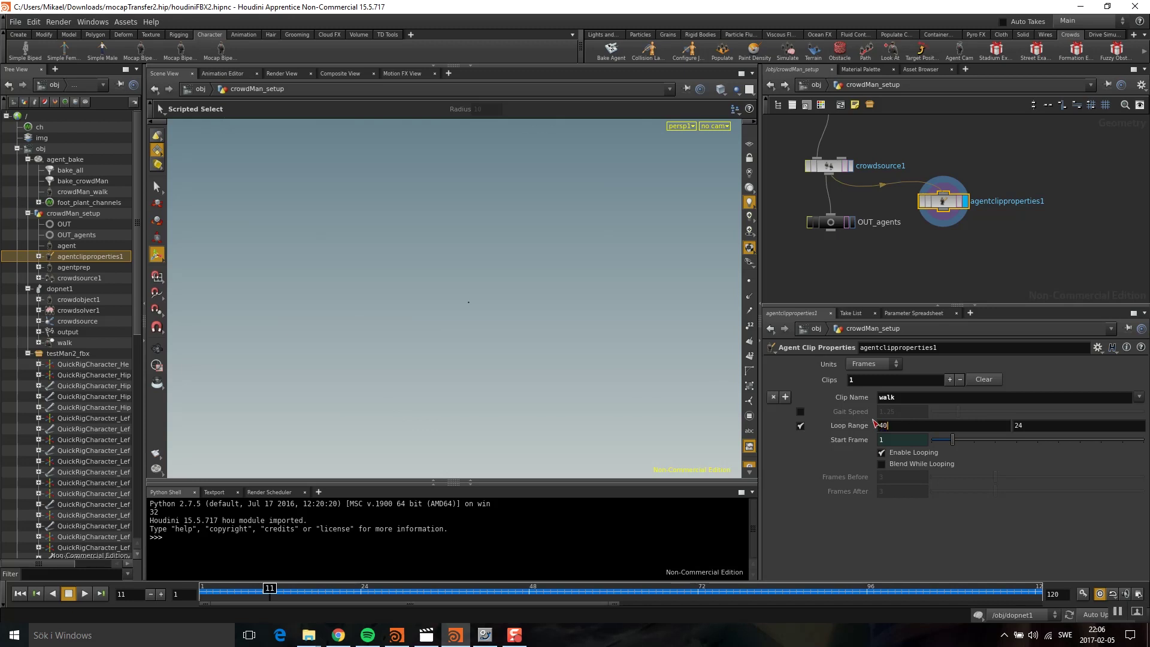
pyautogui.press('BackSpace')
pyautogui.click(1029, 430)
pyautogui.press('Tab')
pyautogui.click(882, 466)
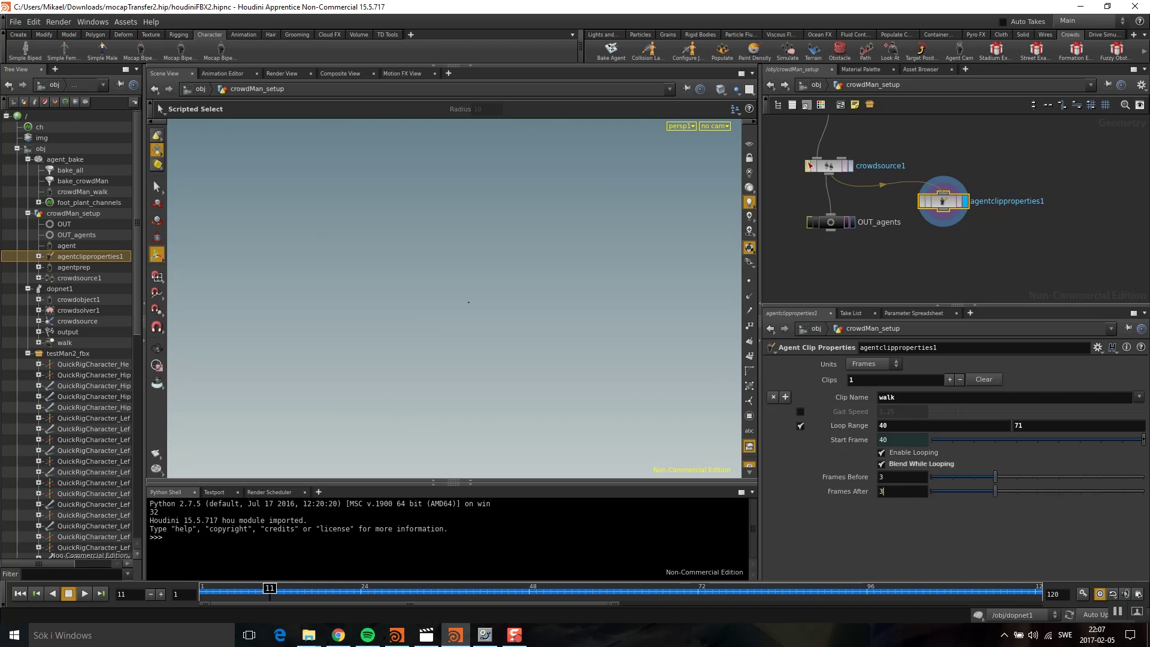
# Add a Null node named OUT_properties fed by agentclipproperties1 and open the node colour palette for it
pyautogui.click(902, 237)
pyautogui.press('Tab')
pyautogui.write('null')
pyautogui.click(1040, 257)
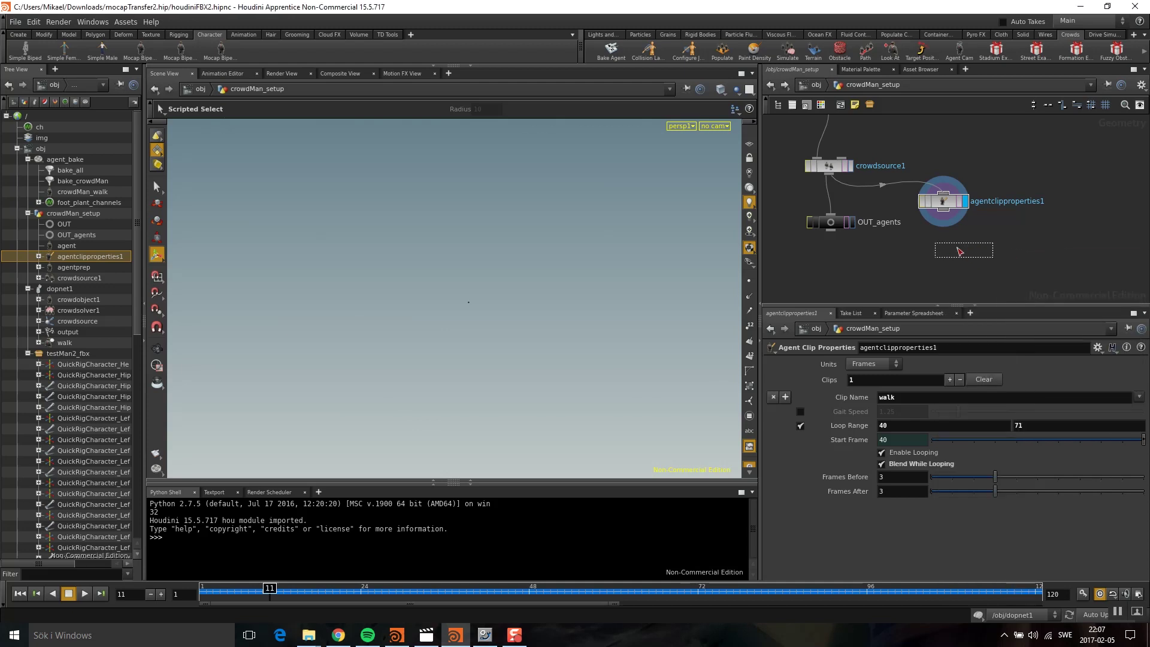
pyautogui.click(953, 246)
pyautogui.doubleClick(988, 244)
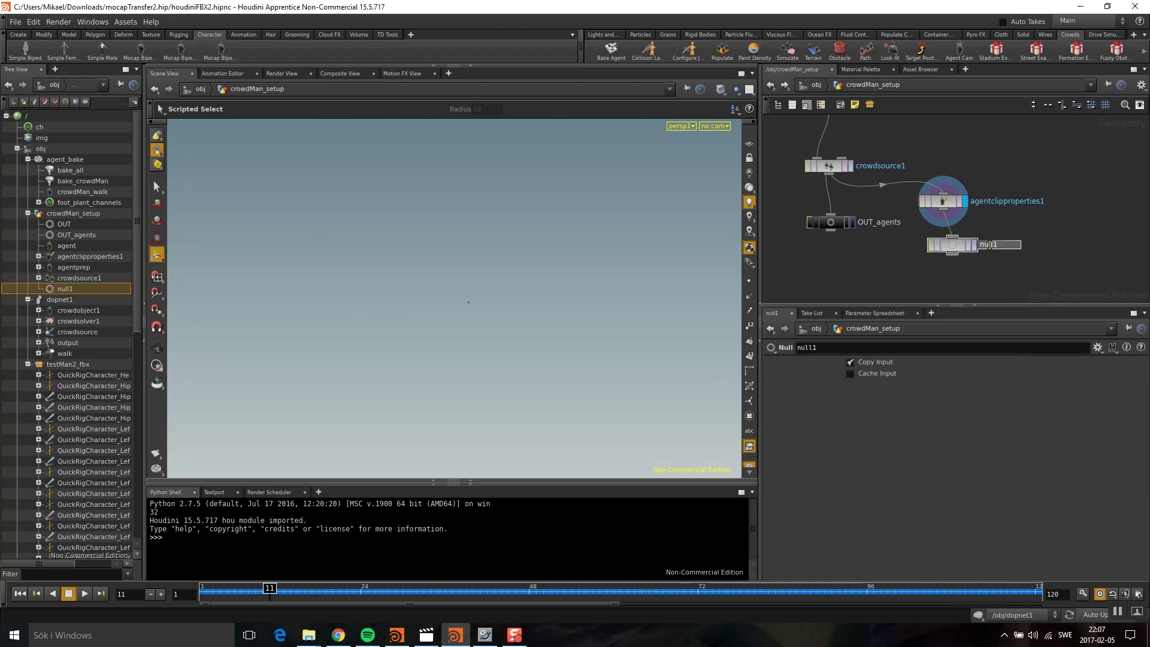
pyautogui.write('OUT_properties')
pyautogui.press('Return')
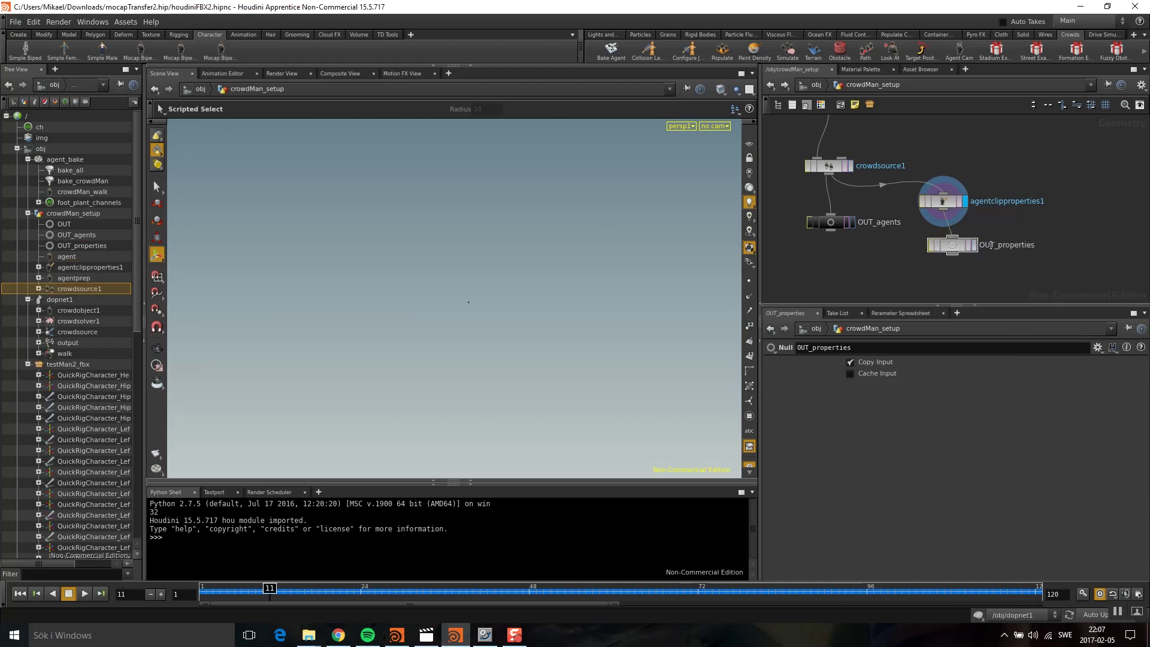
pyautogui.click(959, 243)
pyautogui.press('c')
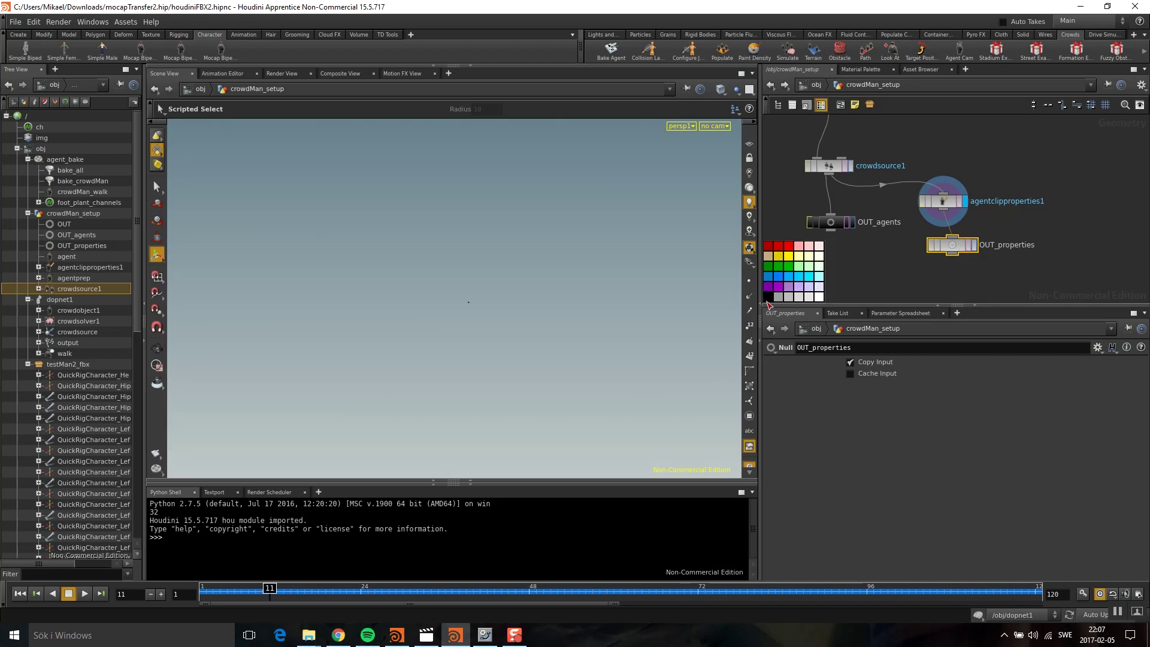
# In dopnet1, set crowdobject1's Clip Properties to the OUT_properties node of crowdMan_setup
pyautogui.click(814, 84)
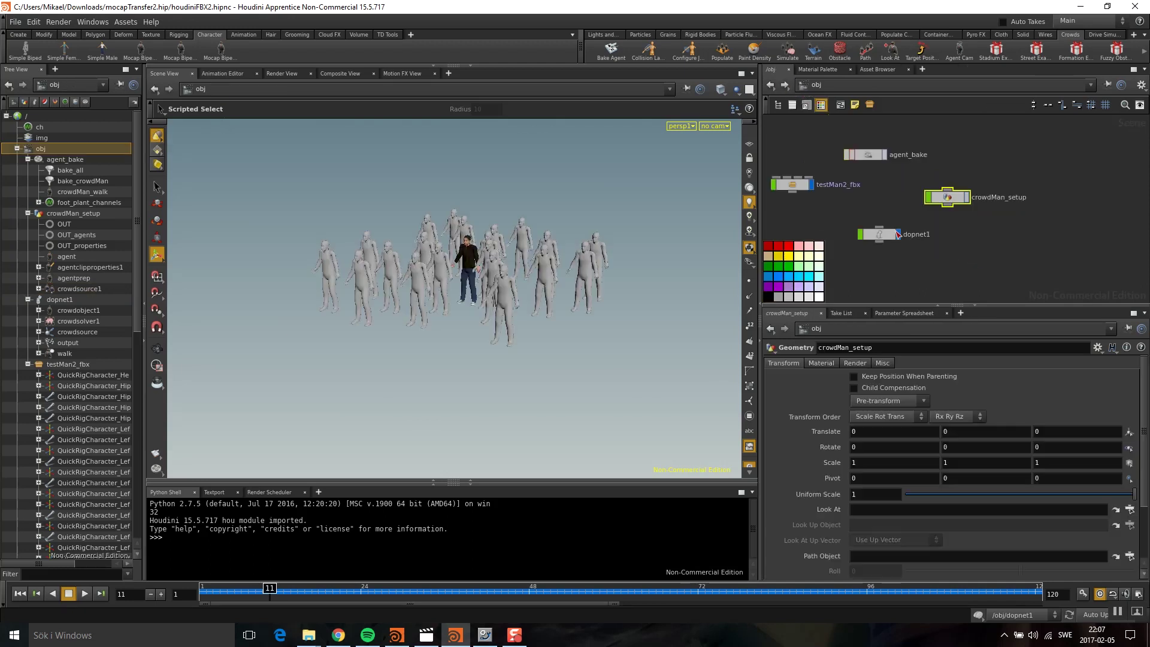
pyautogui.doubleClick(898, 234)
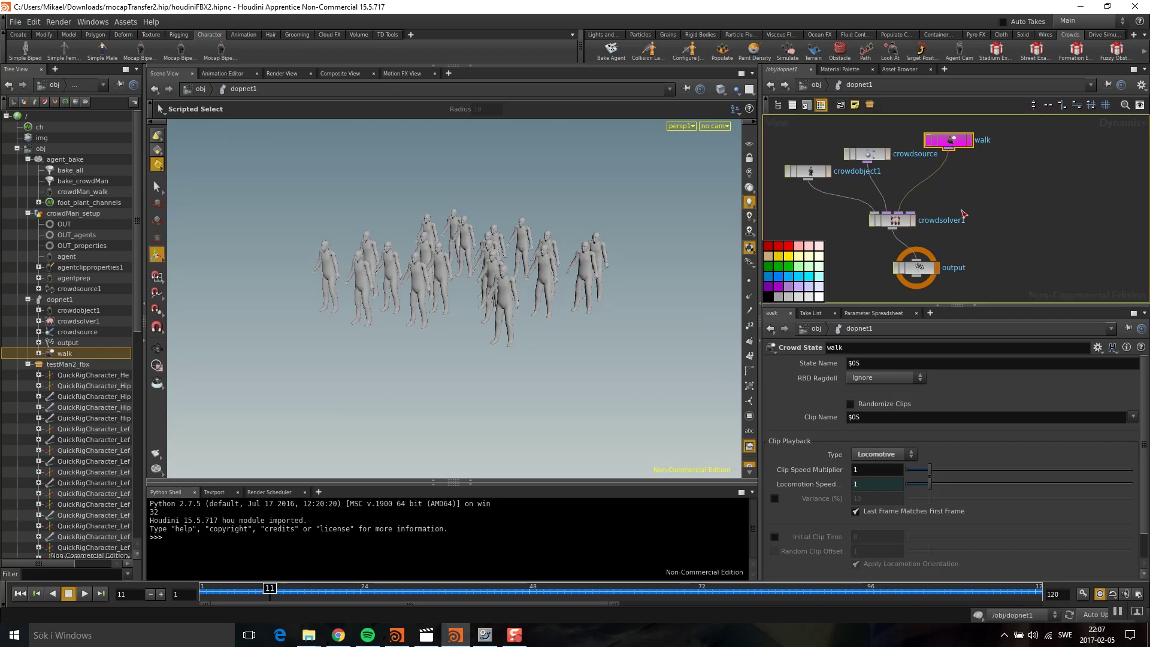
pyautogui.click(804, 170)
pyautogui.press('c')
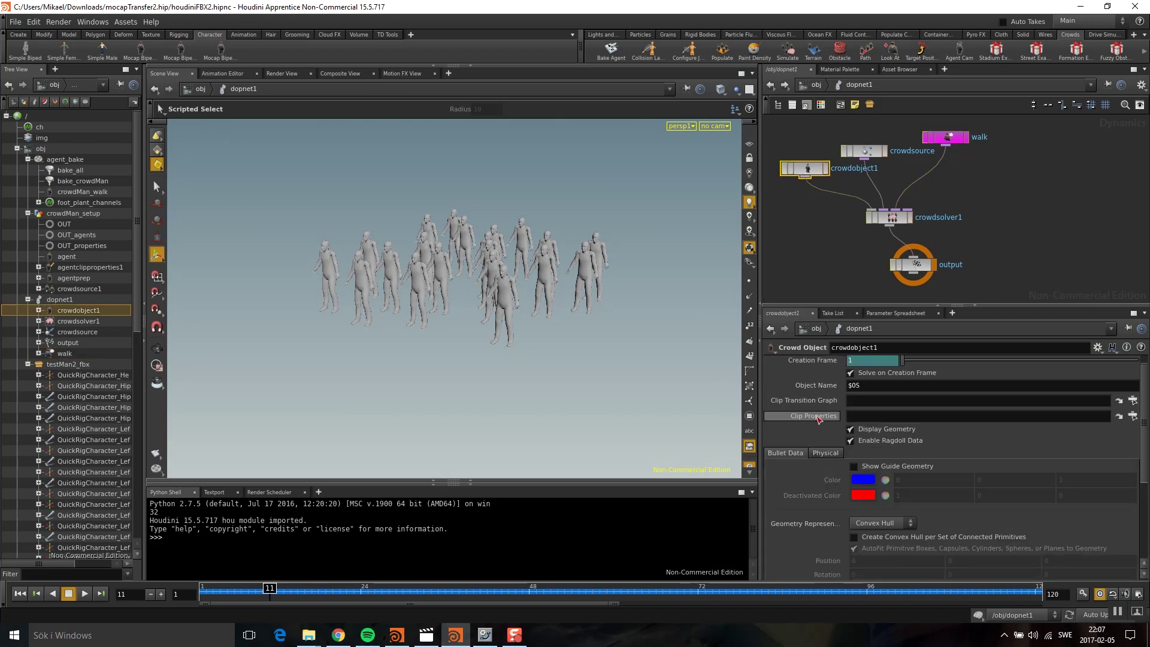
pyautogui.click(1133, 416)
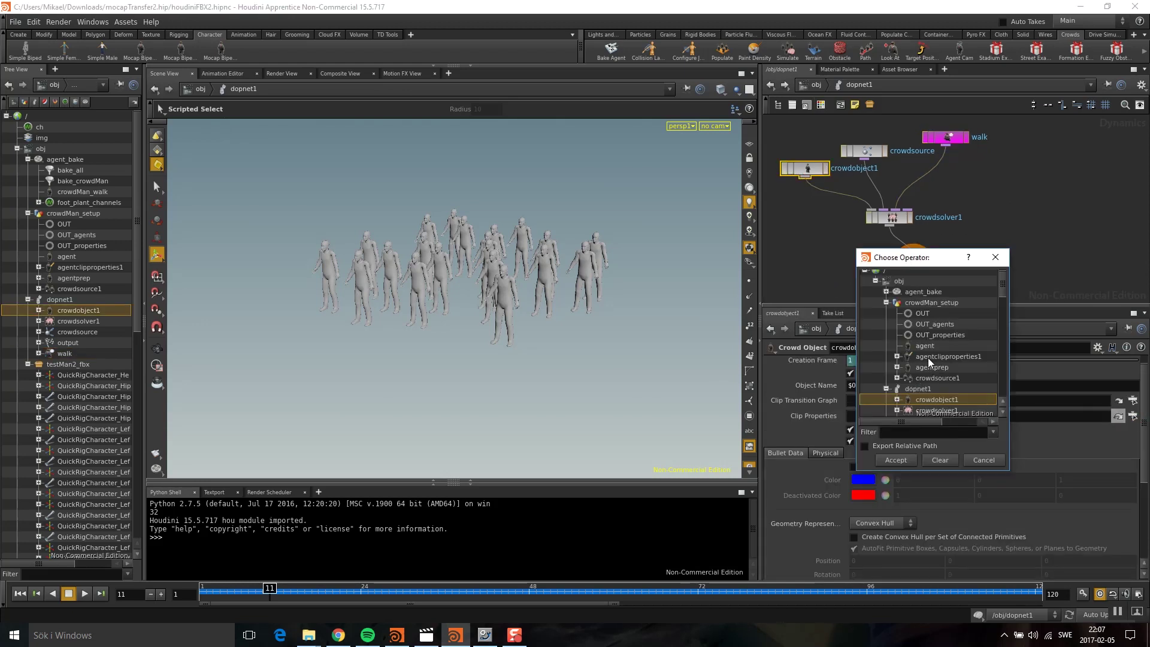
pyautogui.click(941, 335)
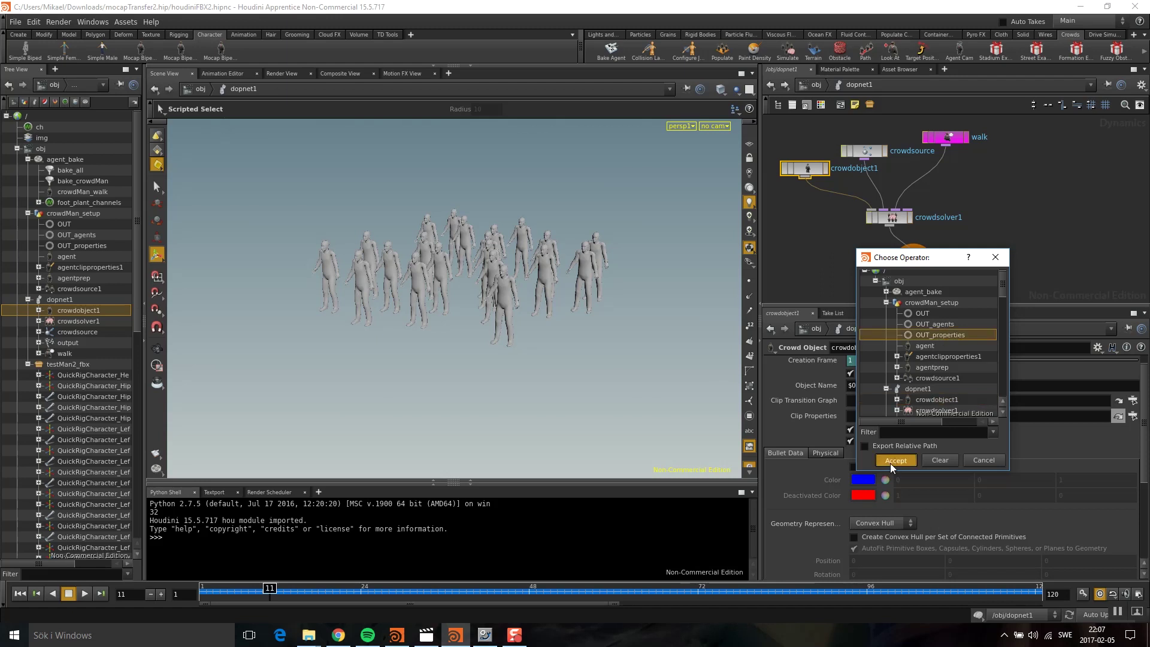
pyautogui.click(896, 461)
# Replay the simulation from the first frame, check the agents' motion with the looped walk clip and stop it
pyautogui.click(19, 594)
pyautogui.click(85, 593)
pyautogui.moveTo(393, 357); pyautogui.dragTo(444, 355)
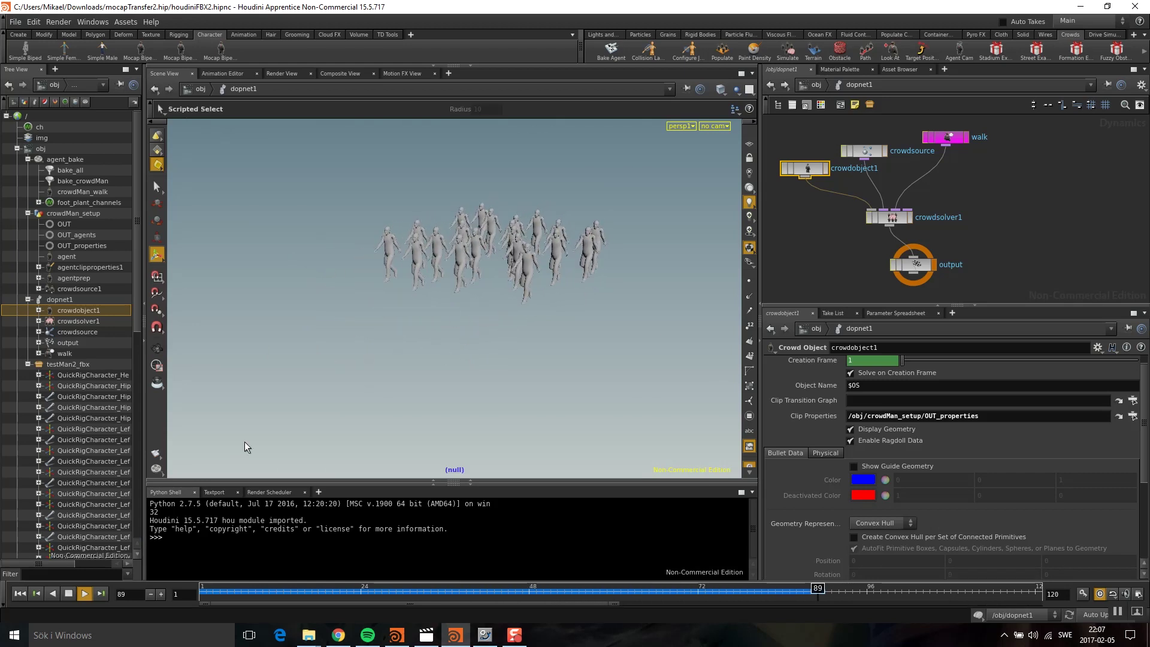
pyautogui.click(69, 594)
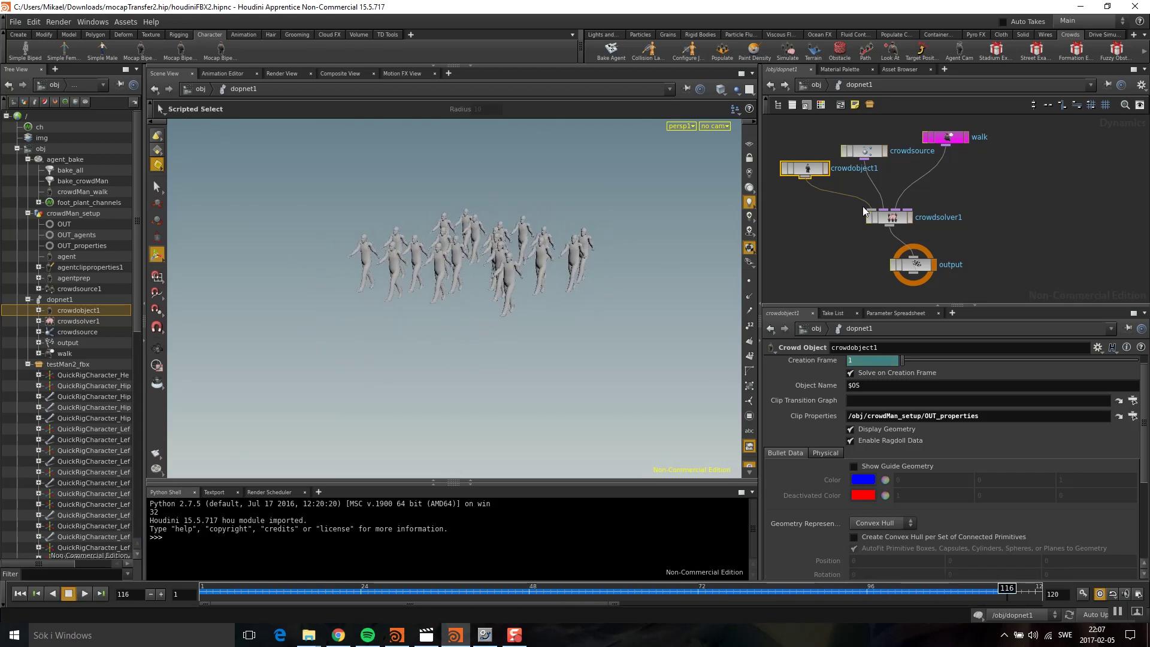
# On the walk state, enable Initial Clip Time 0, a Random Clip Offset of 10 and a locomotion speed variance of 10%
pyautogui.click(951, 140)
pyautogui.scroll(-2, 884, 408)
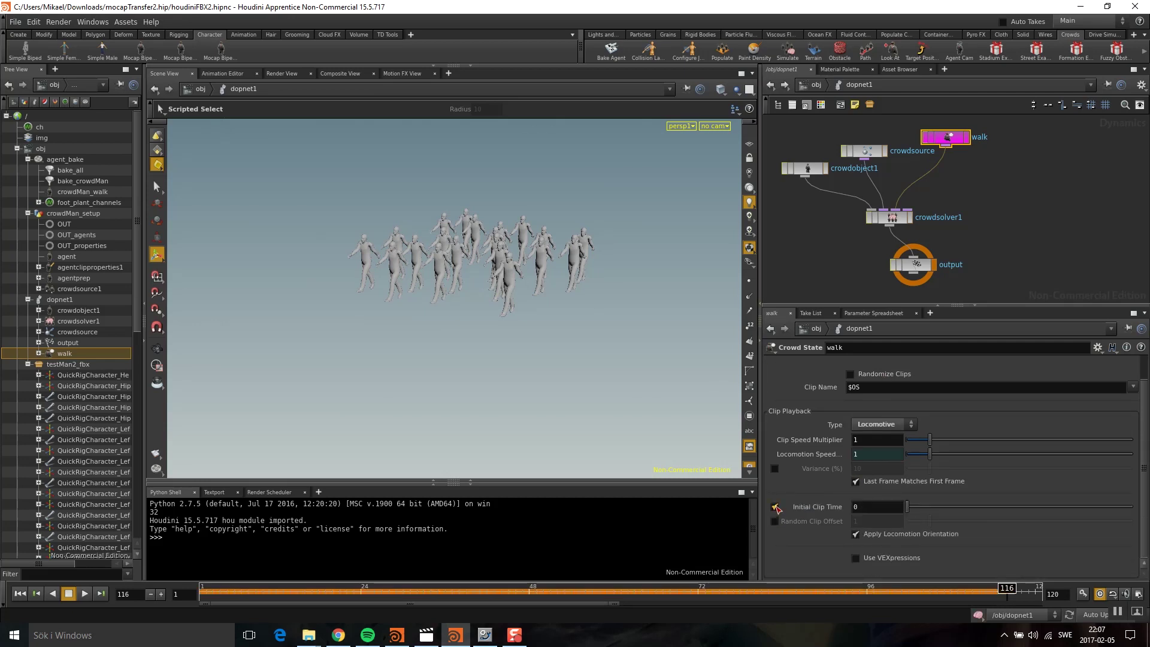
pyautogui.click(775, 522)
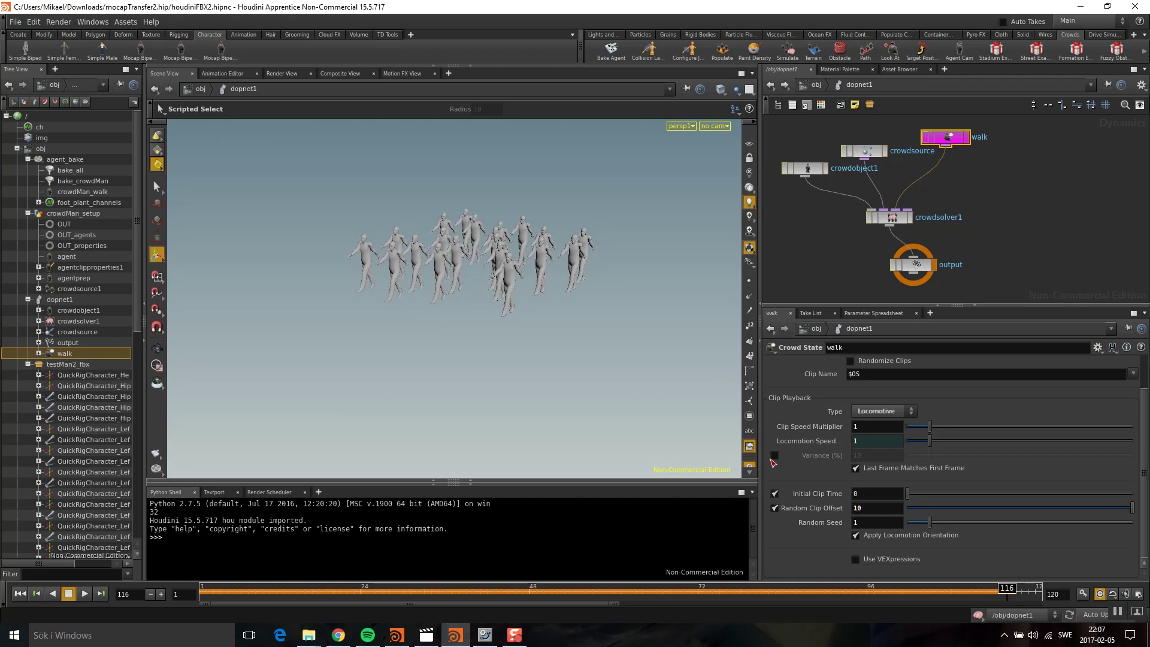
pyautogui.click(776, 456)
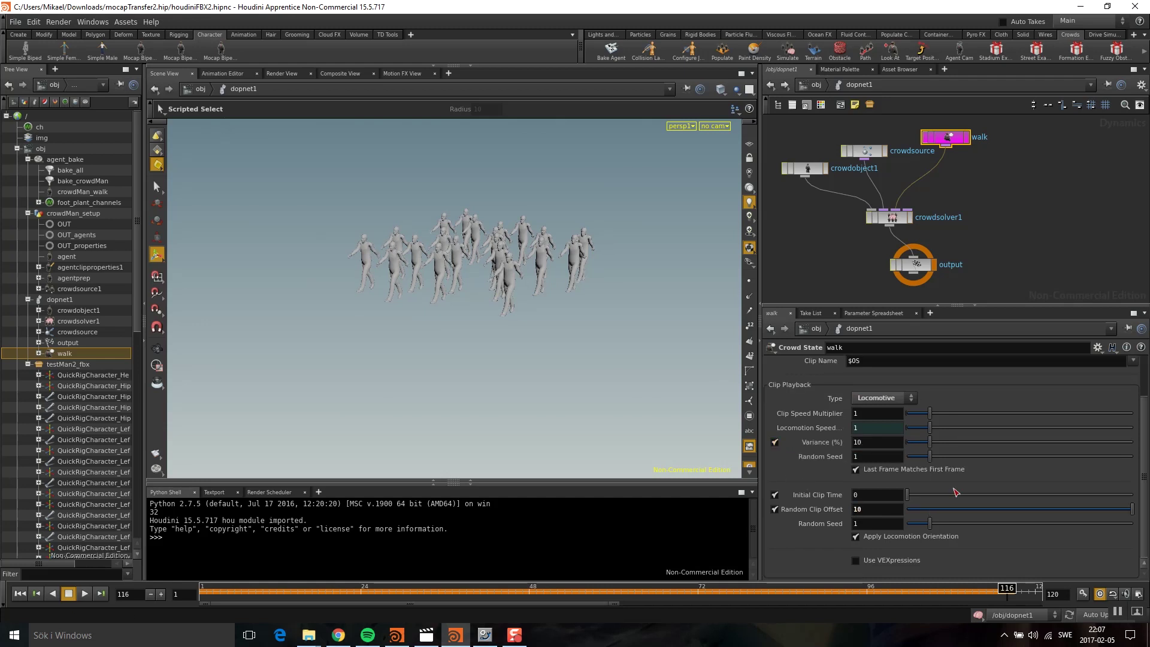
pyautogui.scroll(3, 937, 408)
# Turn off Enable Avoidance Force on crowdsolver1
pyautogui.click(893, 220)
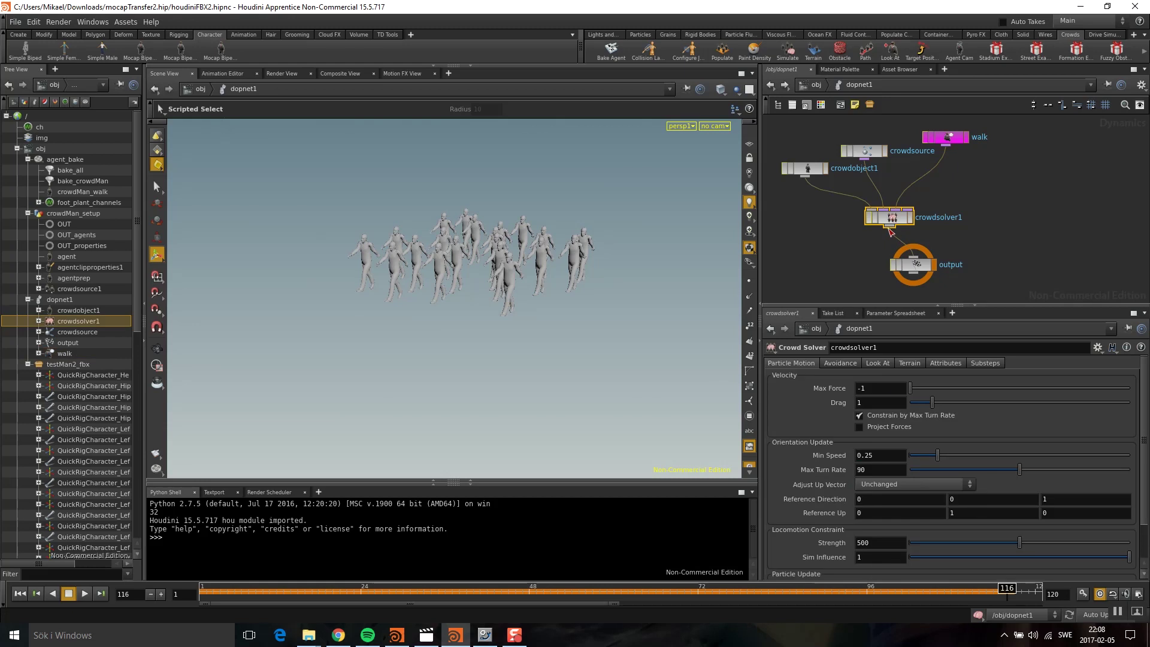
pyautogui.click(840, 364)
pyautogui.click(855, 377)
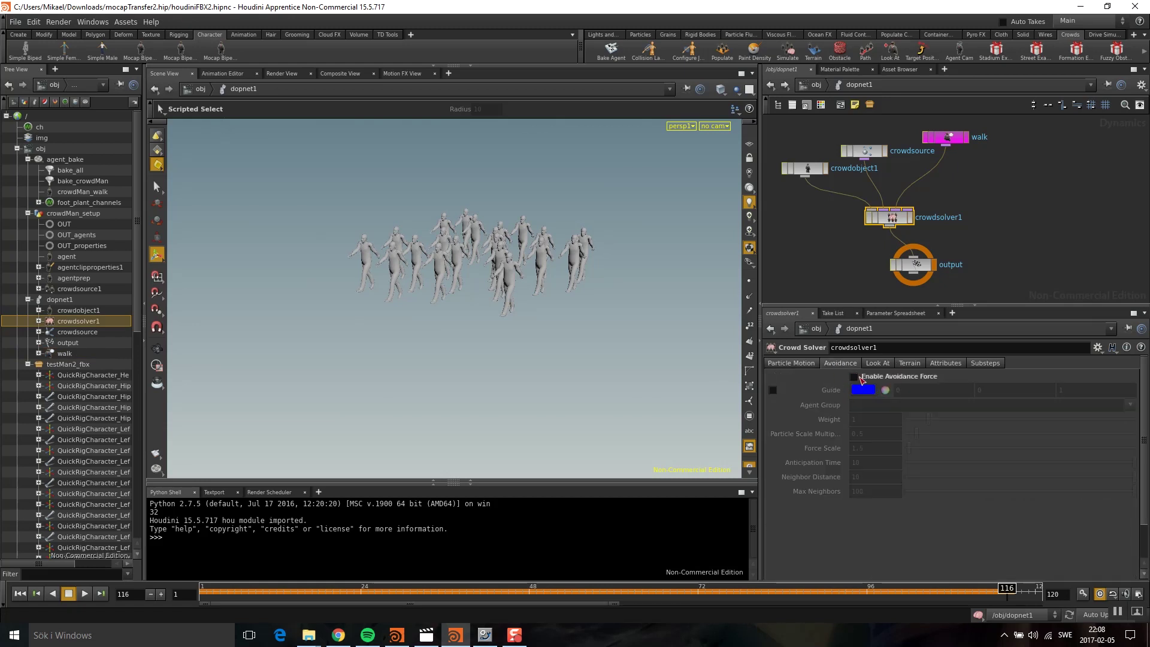
# Replay the crowd simulation, examine the varied walking motion up close and stop the playback
pyautogui.click(37, 594)
pyautogui.click(84, 594)
pyautogui.press('Escape')
pyautogui.press('s')
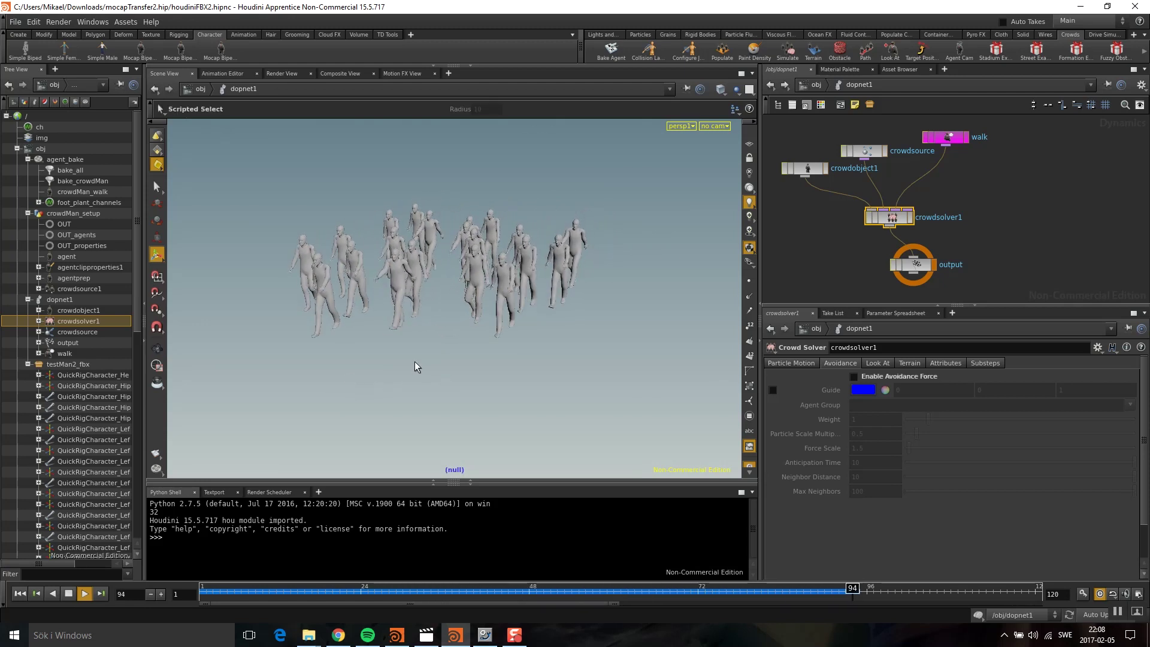
pyautogui.press('Escape')
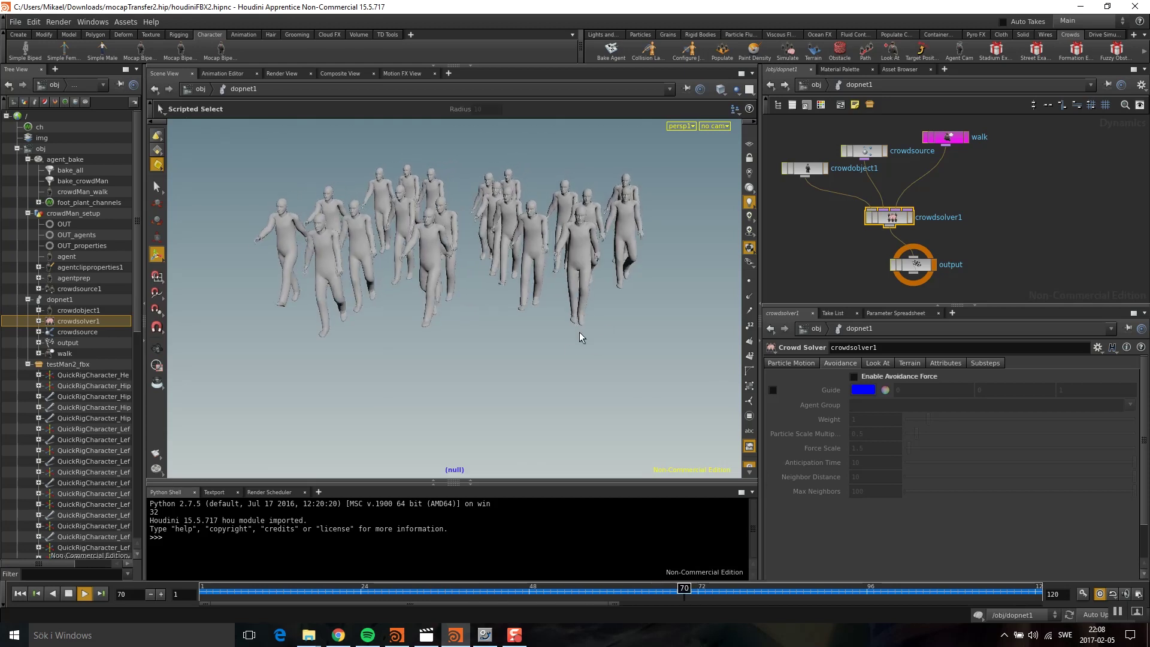
pyautogui.press('s')
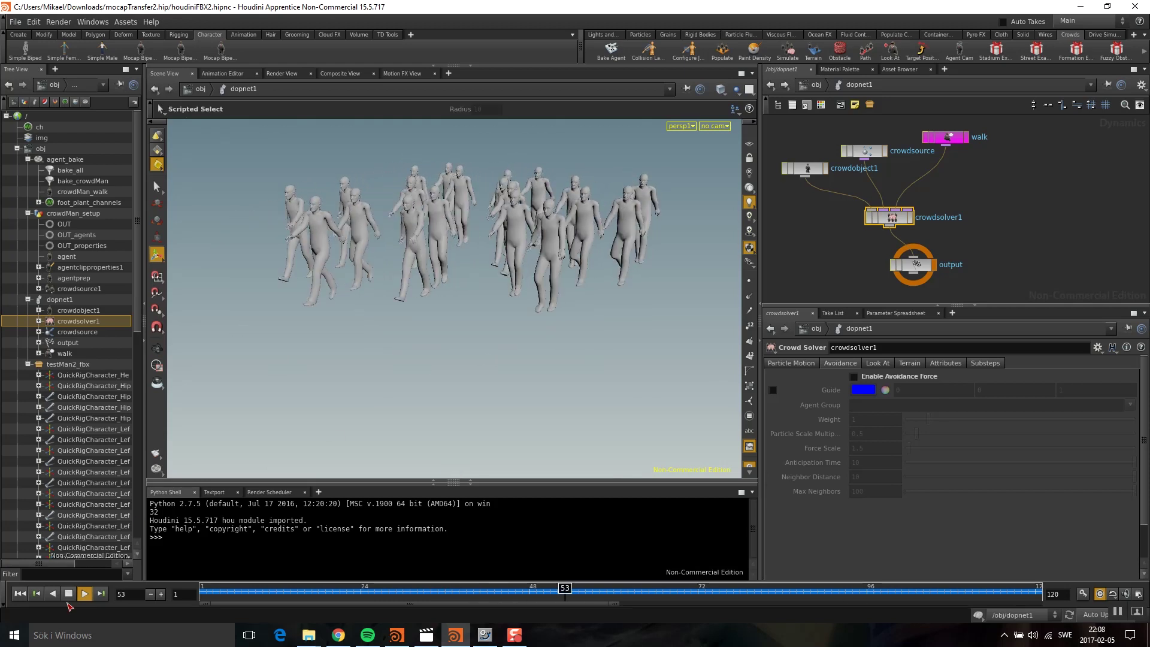
pyautogui.click(68, 593)
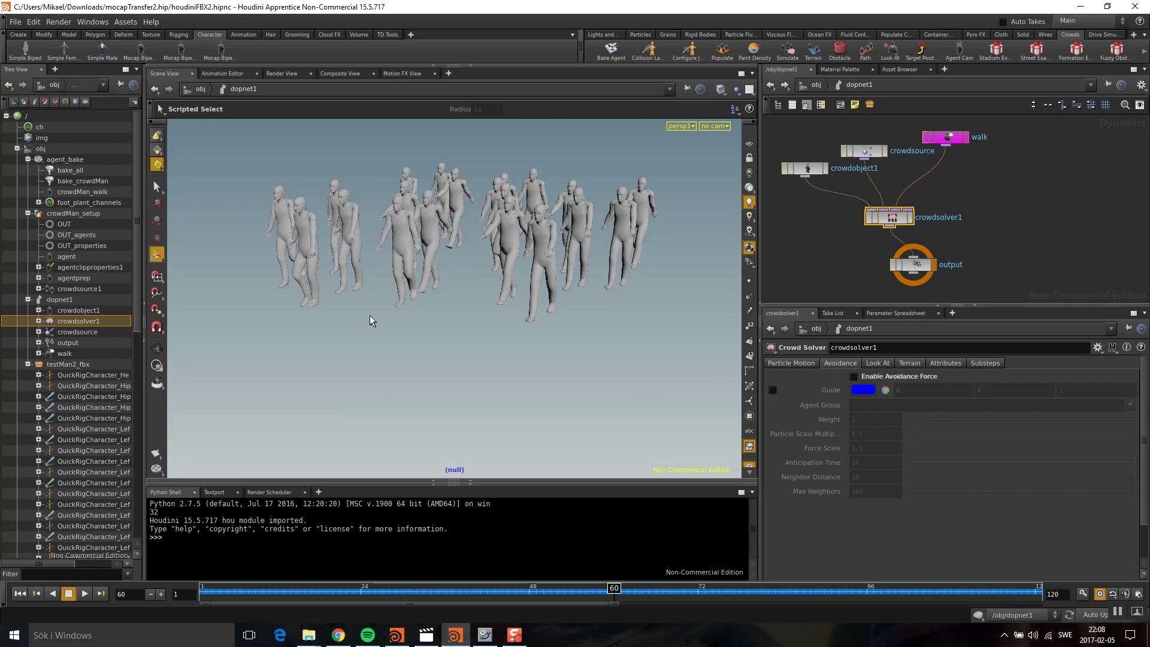
# Enable foot locking in crowdsolver1's terrain settings
pyautogui.doubleClick(891, 219)
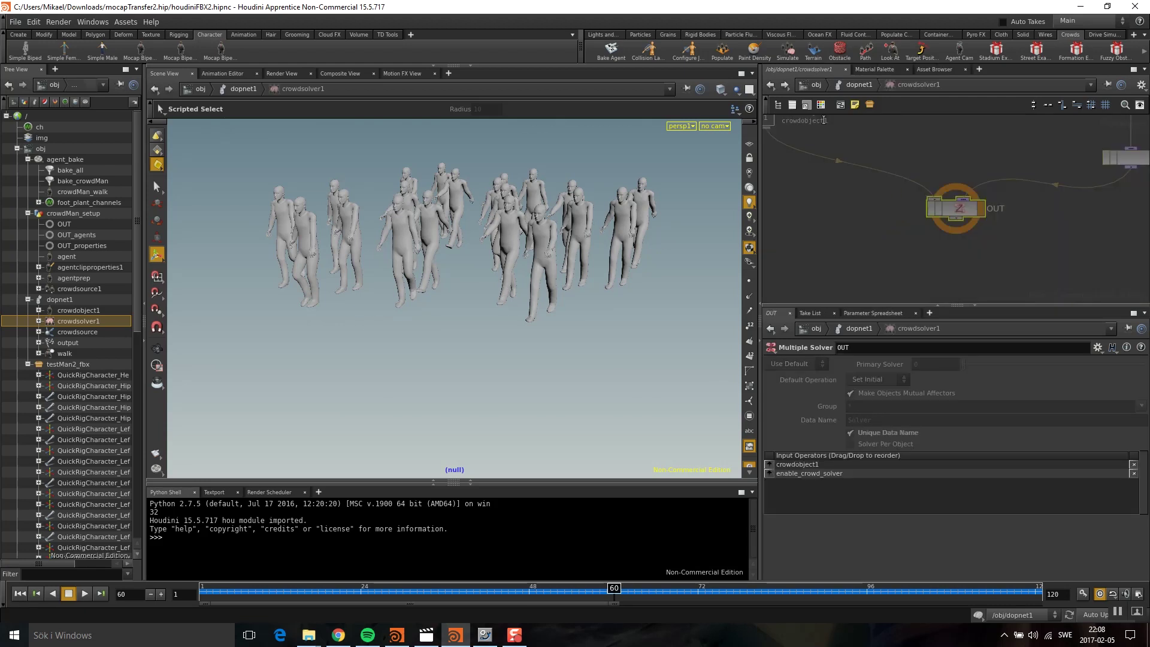
pyautogui.click(858, 85)
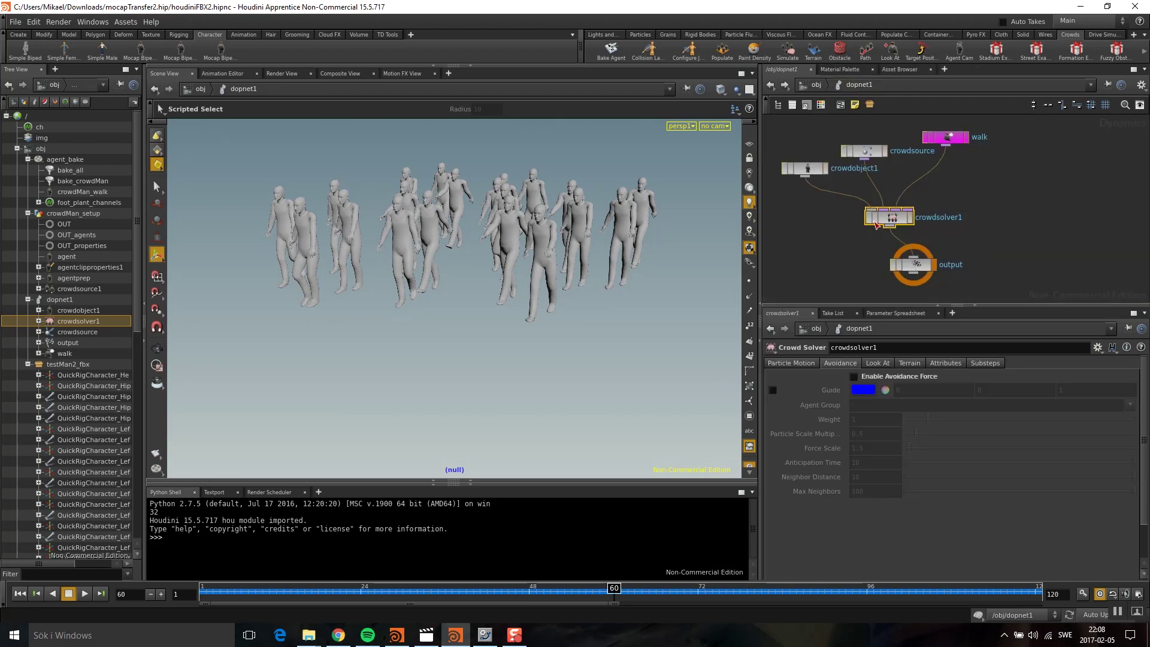
pyautogui.click(915, 363)
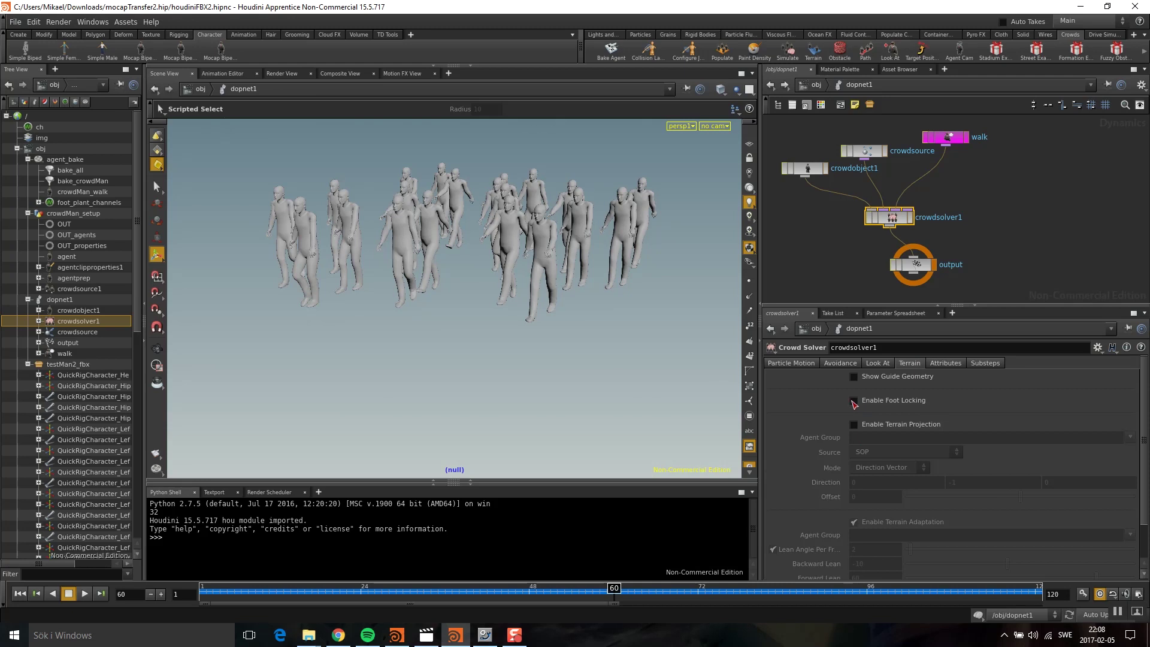
# Replay the simulation from the first frame and examine the agents' feet with foot locking enabled
pyautogui.keyDown('alt'); pyautogui.moveTo(548, 313); pyautogui.dragTo(462, 308, button='right'); pyautogui.keyUp('alt')
pyautogui.keyDown('alt'); pyautogui.moveTo(462, 308); pyautogui.dragTo(454, 344); pyautogui.keyUp('alt')
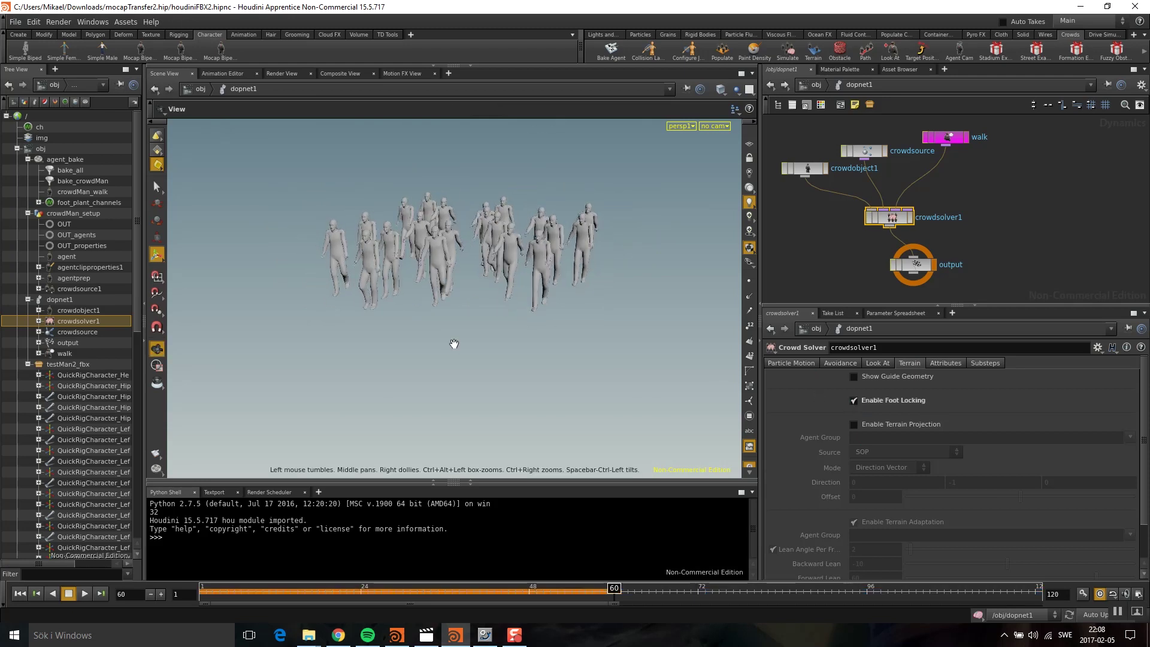
pyautogui.click(16, 595)
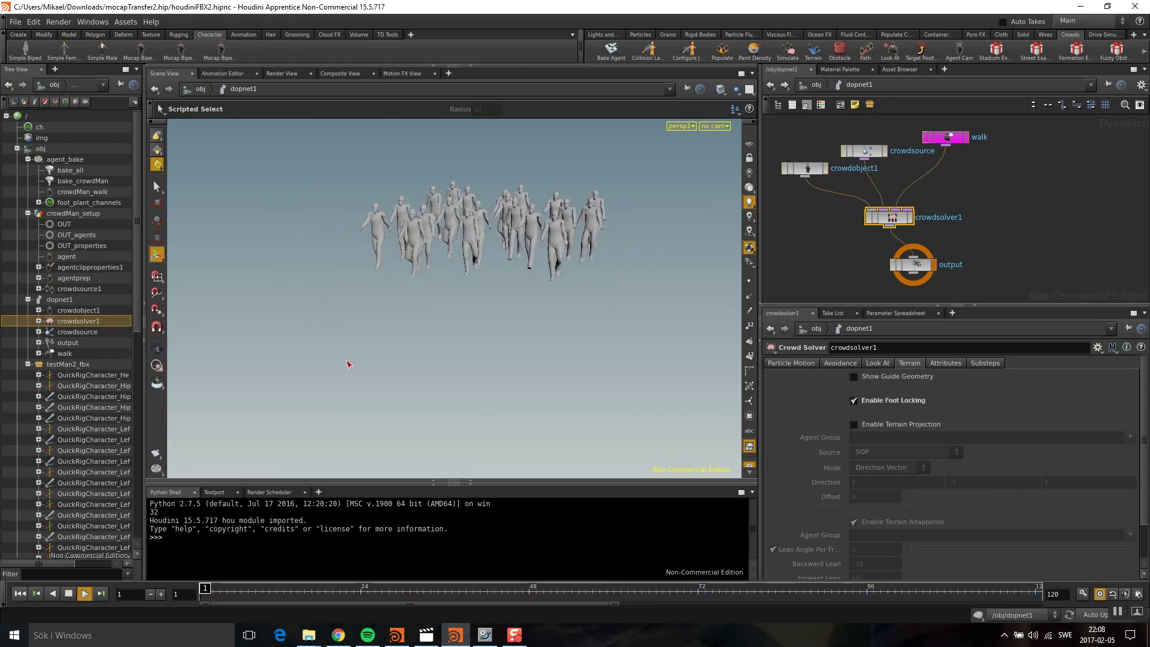
pyautogui.keyDown('alt'); pyautogui.moveTo(368, 368); pyautogui.dragTo(388, 371, button='right'); pyautogui.keyUp('alt')
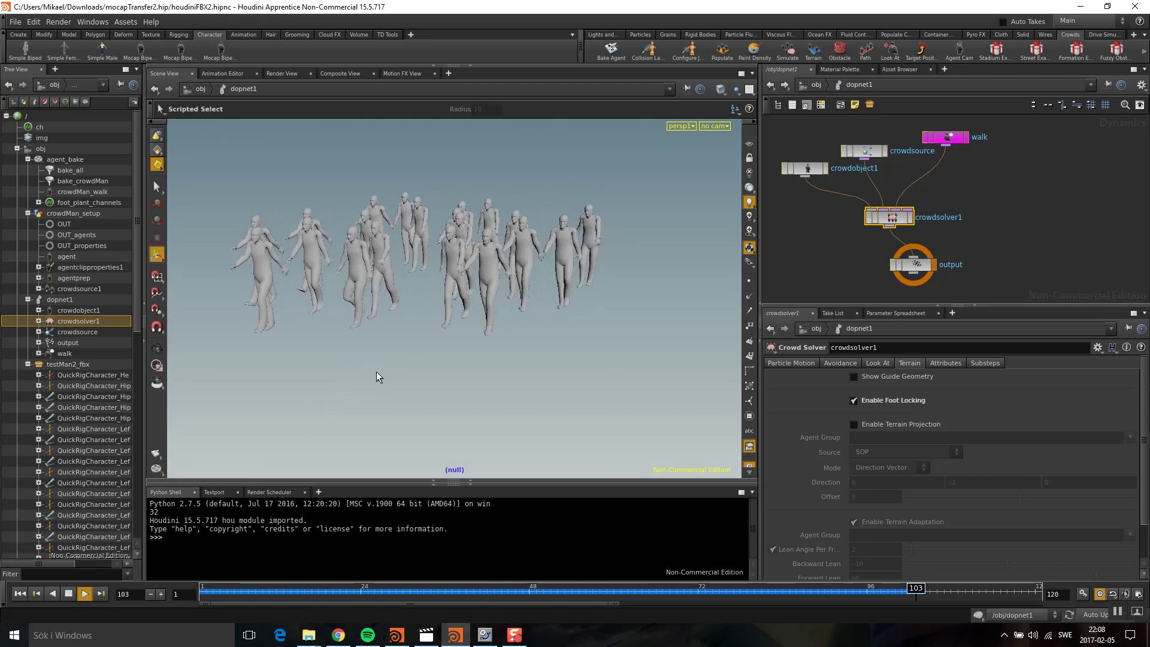